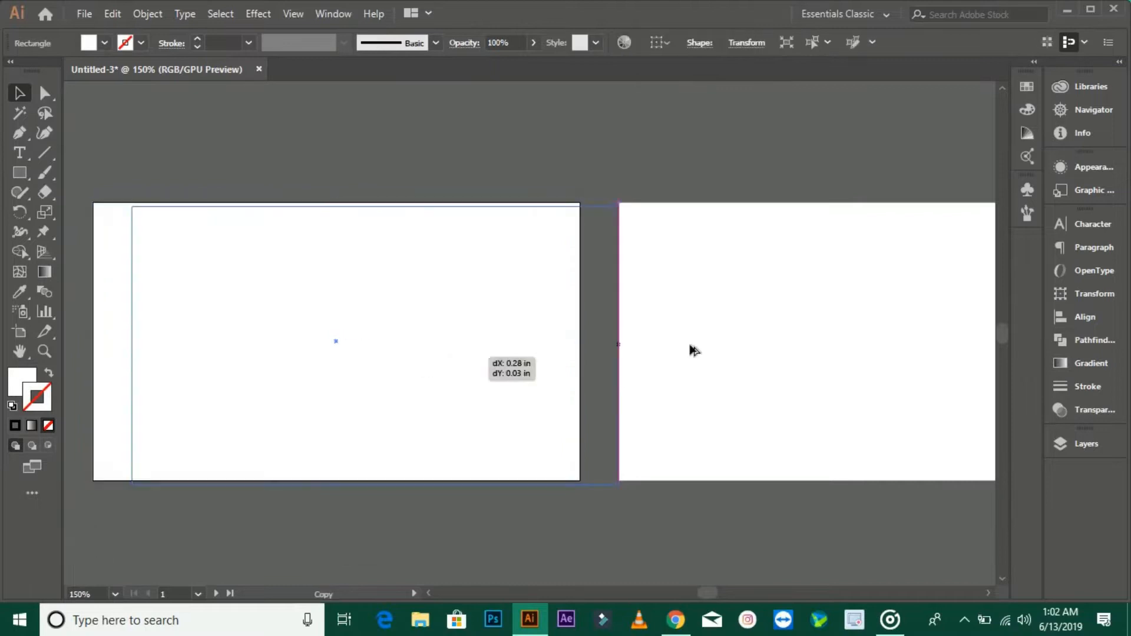
# - Place a copy of the white background rectangle on the second artboard
pyautogui.click(600, 188)
pyautogui.scroll(-1, 600, 198)
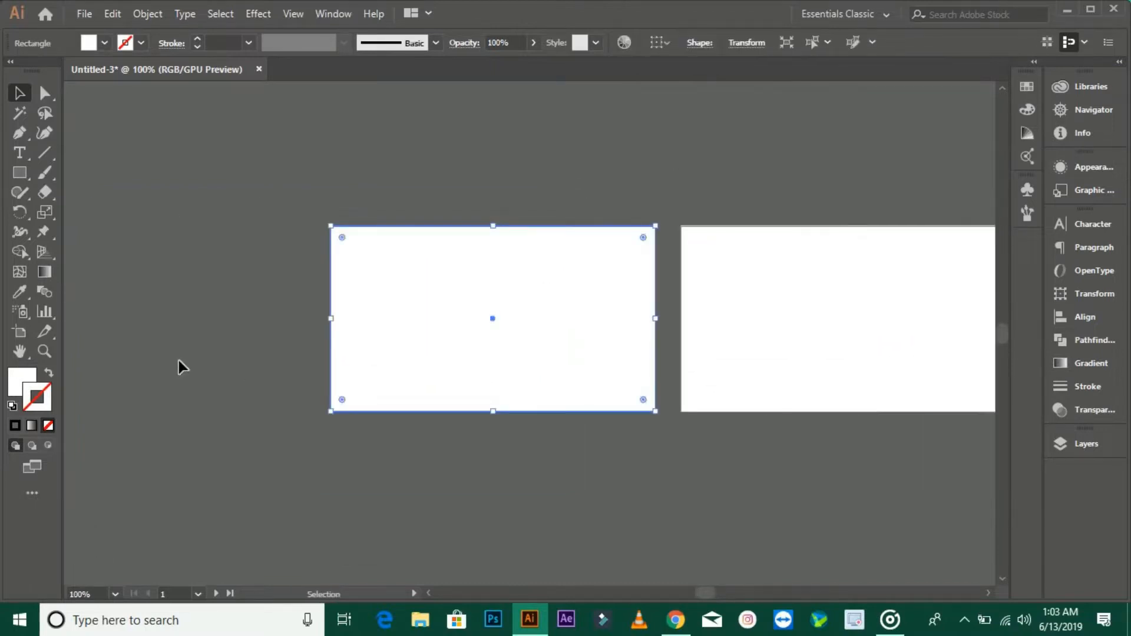
pyautogui.click(180, 367)
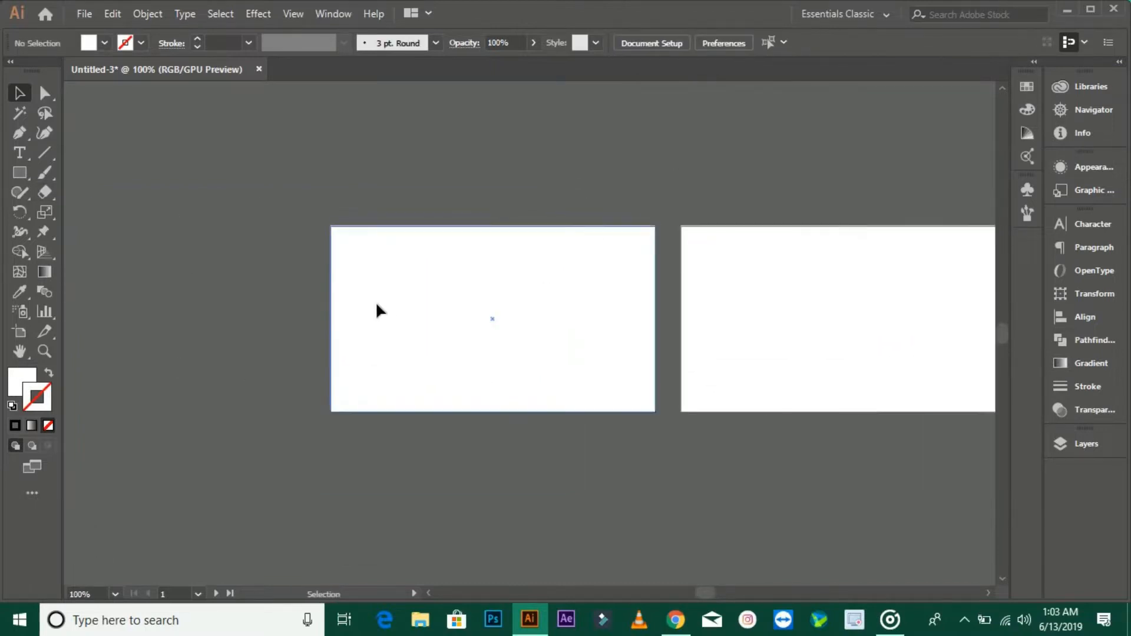
pyautogui.scroll(1, 392, 334)
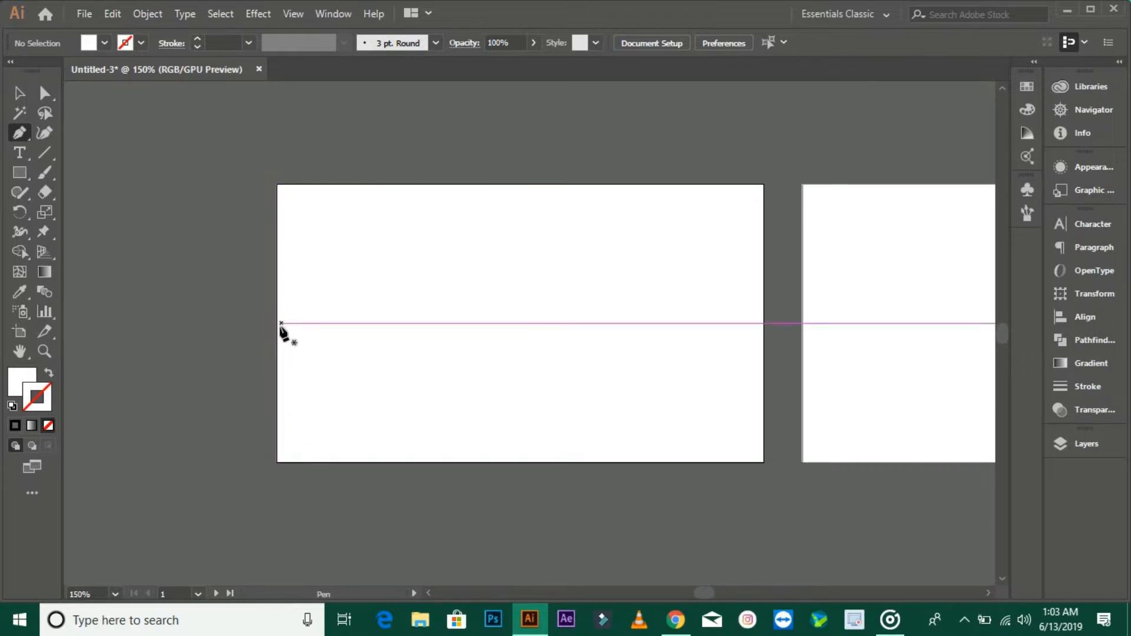
# - Draw a closed bent band with the Pen tool from the first artboard's left edge to its top edge, about 2.68 in wide and 1 in high
pyautogui.click(276, 323)
pyautogui.click(570, 323)
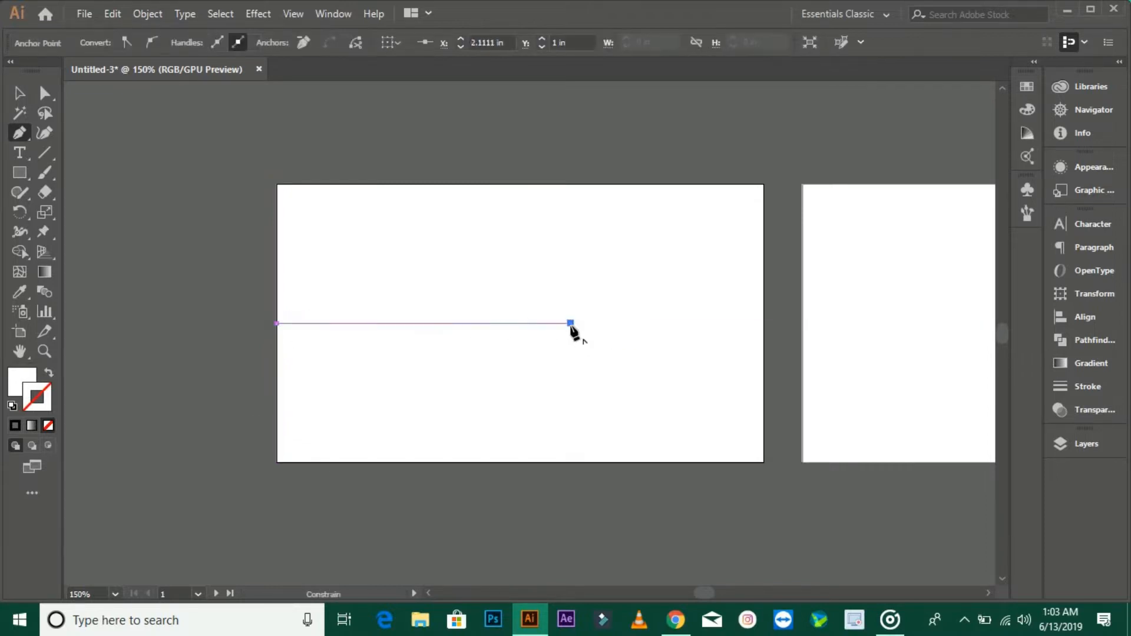
pyautogui.click(649, 185)
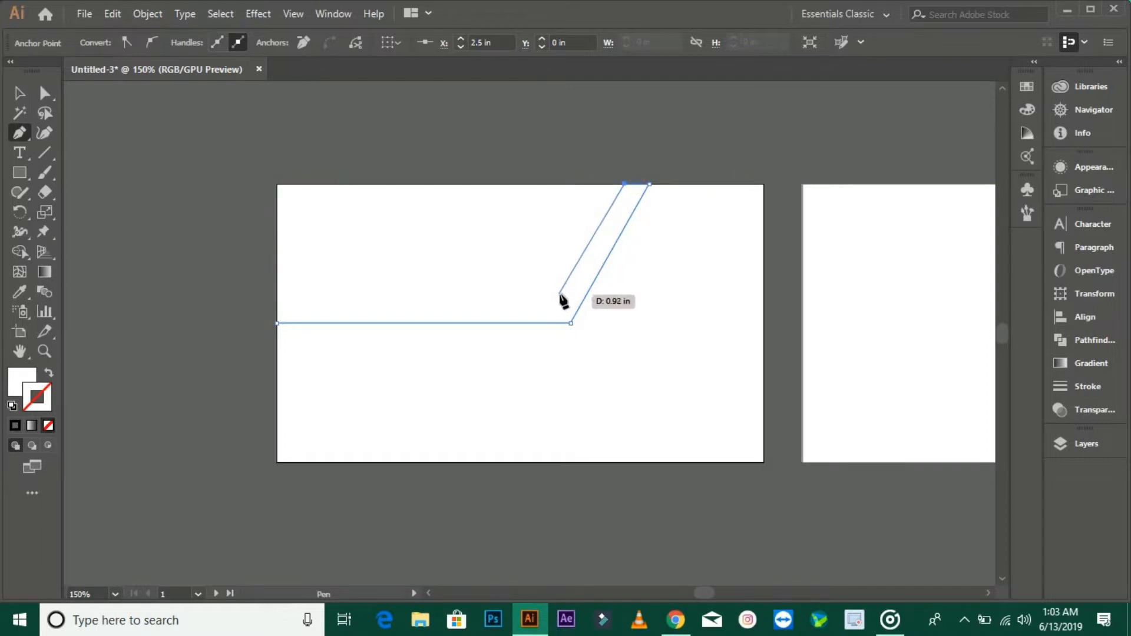
pyautogui.click(277, 293)
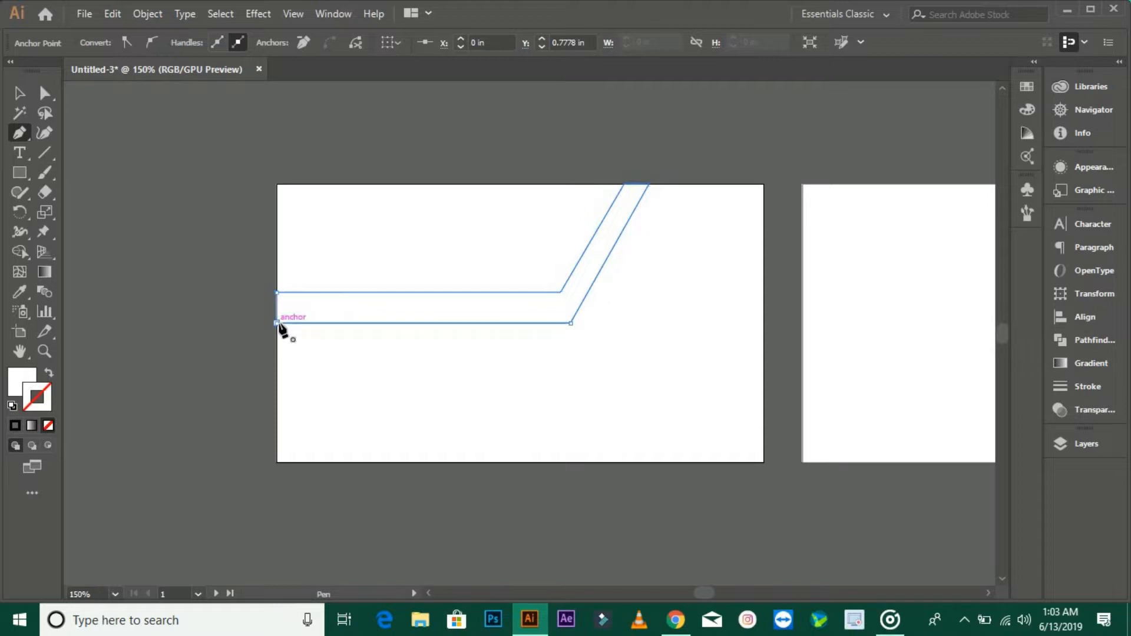
pyautogui.click(276, 322)
# - Round the inner and outer corners at the bend of the band
pyautogui.press('a')
pyautogui.scroll(1, 550, 286)
pyautogui.moveTo(565, 299); pyautogui.dragTo(568, 311)
pyautogui.hotkey('ctrl', 'z')
pyautogui.keyDown('shift'); pyautogui.click(189, 300); pyautogui.keyUp('shift')
pyautogui.keyDown('shift'); pyautogui.click(566, 299); pyautogui.keyUp('shift')
pyautogui.hotkey('ctrl', 'z')
pyautogui.click(691, 219)
pyautogui.scroll(3, 691, 218)
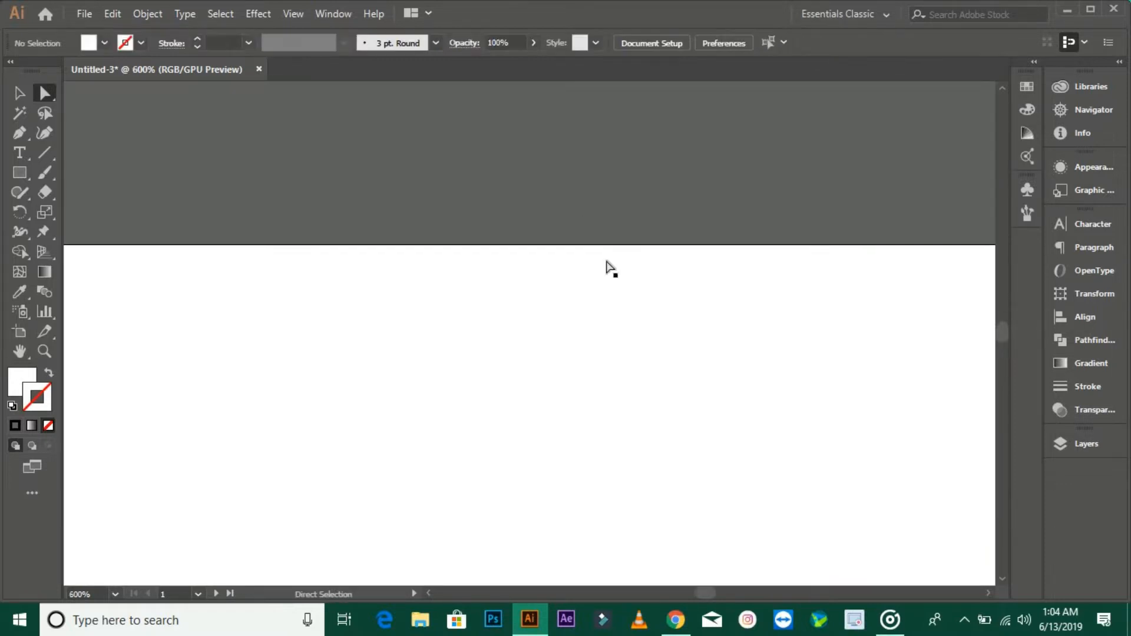
pyautogui.click(583, 250)
pyautogui.scroll(-2, 186, 290)
pyautogui.moveTo(186, 290); pyautogui.dragTo(574, 121)
pyautogui.moveTo(623, 315); pyautogui.dragTo(609, 299)
pyautogui.hotkey('ctrl', 'z')
pyautogui.click(651, 376)
pyautogui.scroll(-1, 569, 286)
# - Fill the bent band with black and remove its stroke
pyautogui.click(492, 303)
pyautogui.click(472, 338)
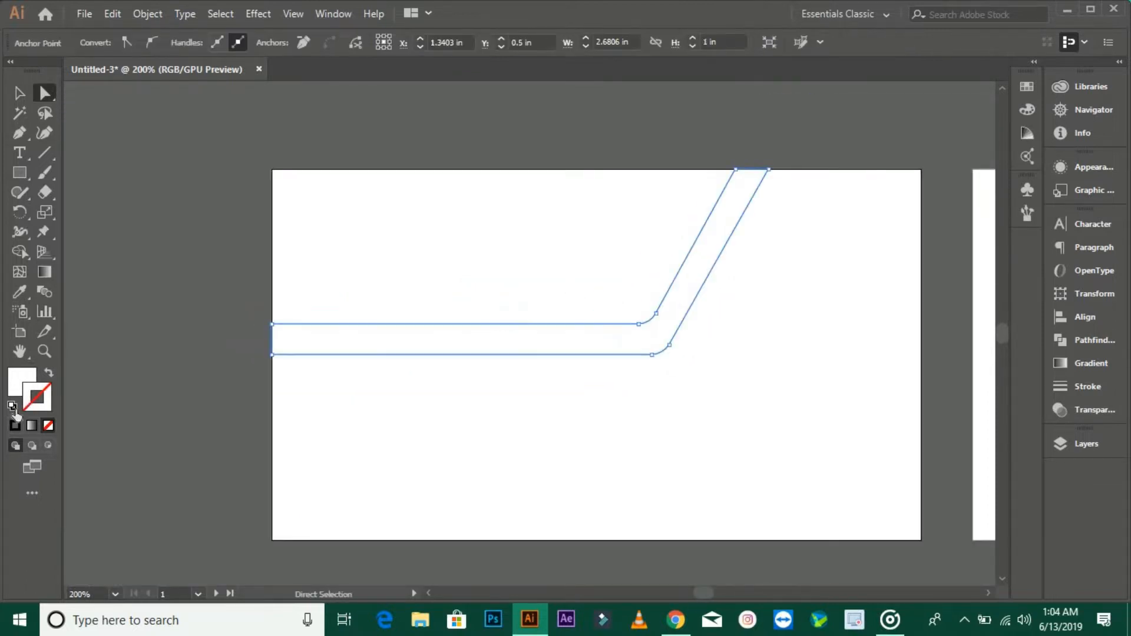
pyautogui.click(12, 406)
pyautogui.click(49, 373)
pyautogui.click(47, 425)
pyautogui.click(142, 348)
# - Draw a second closed angled band with the Pen tool from the first artboard's top-right corner to its right edge, with its outer bend at X 2.5833 in, Y 1.5833 in
pyautogui.scroll(-1, 142, 349)
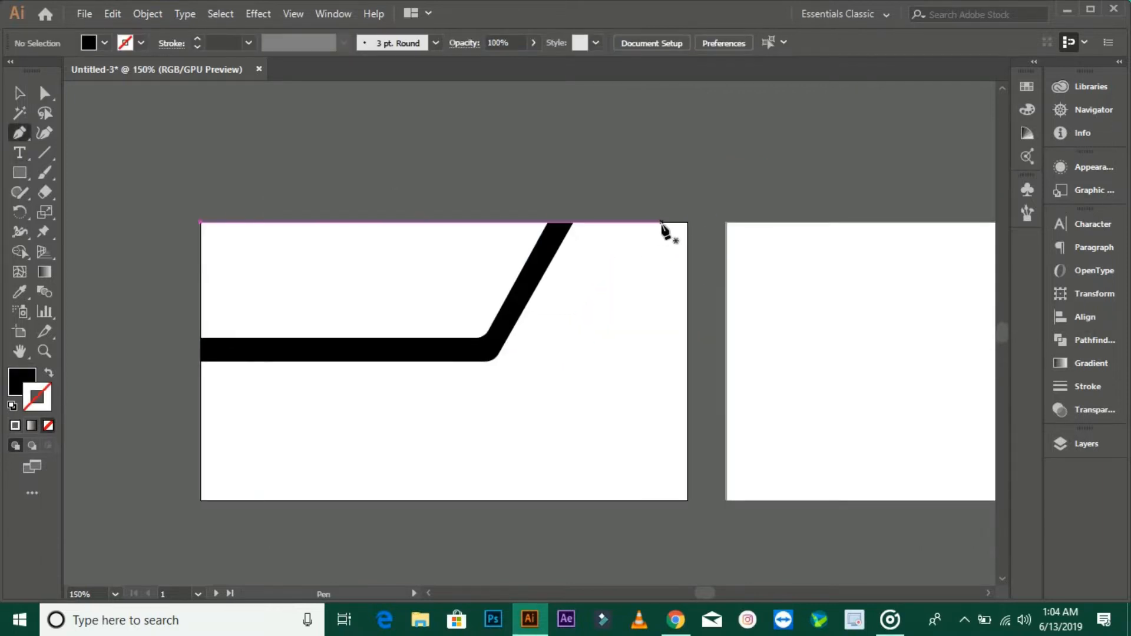
pyautogui.click(687, 224)
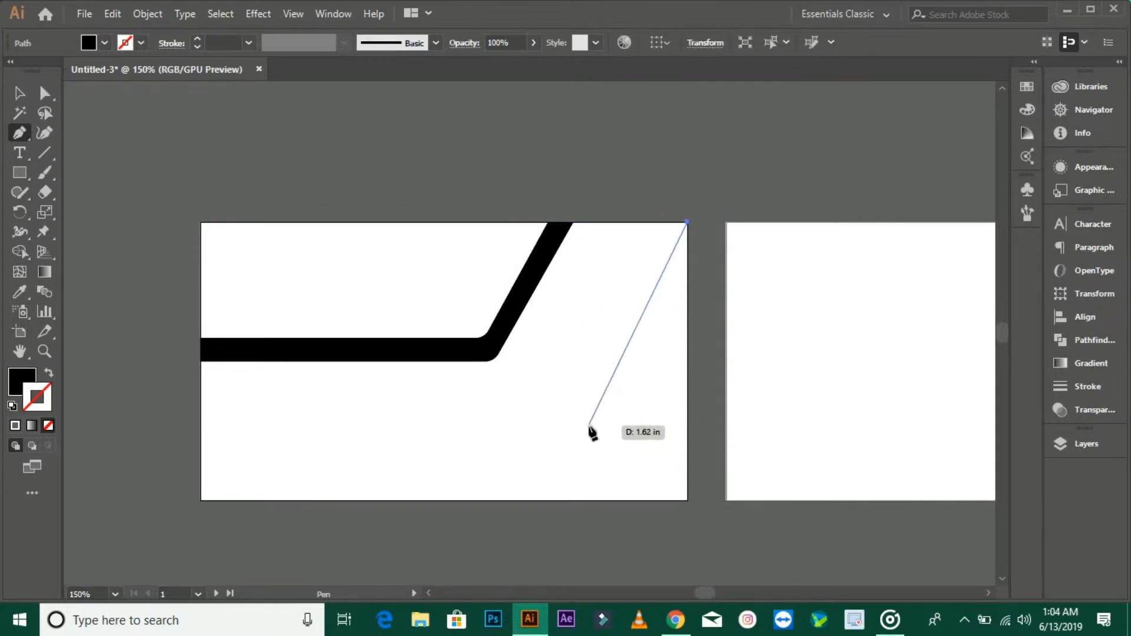
pyautogui.click(589, 424)
pyautogui.click(686, 424)
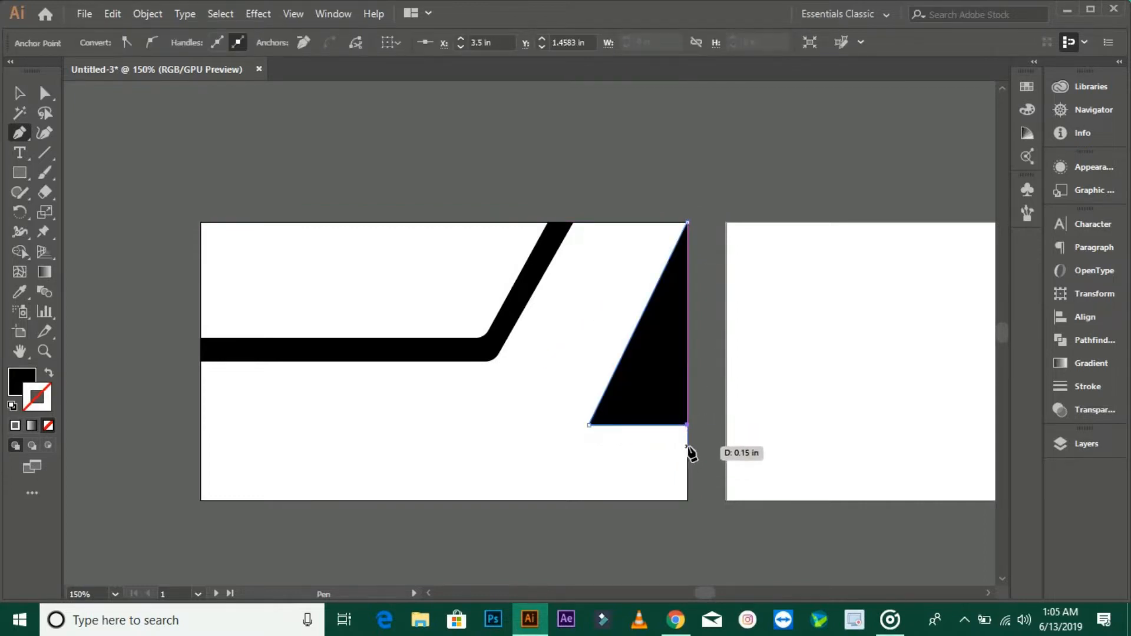
pyautogui.click(687, 442)
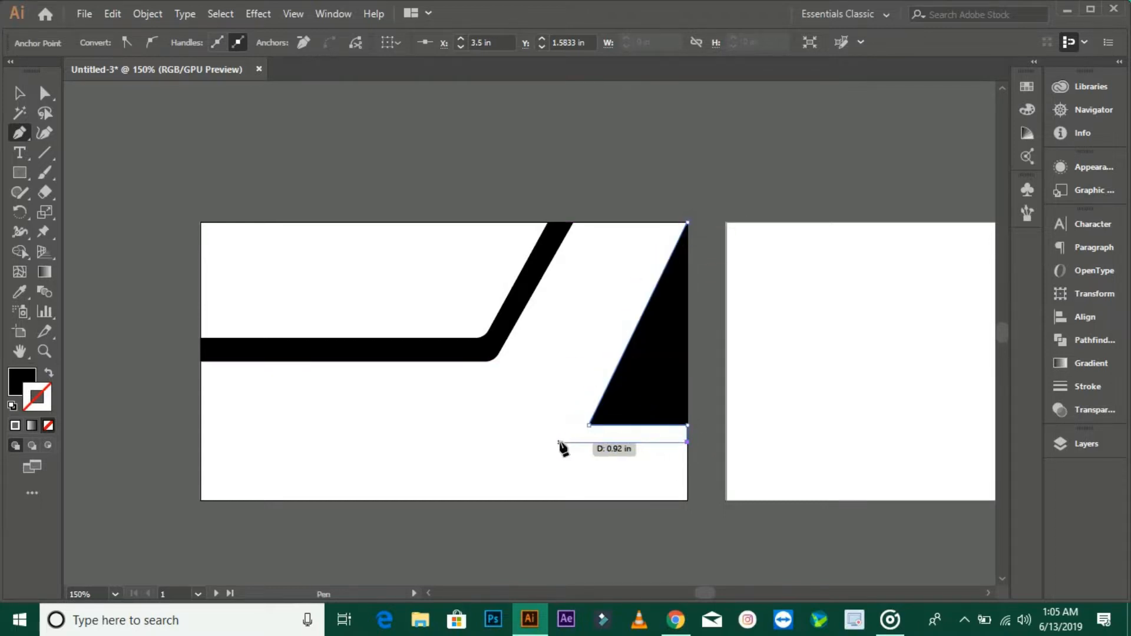
pyautogui.click(559, 441)
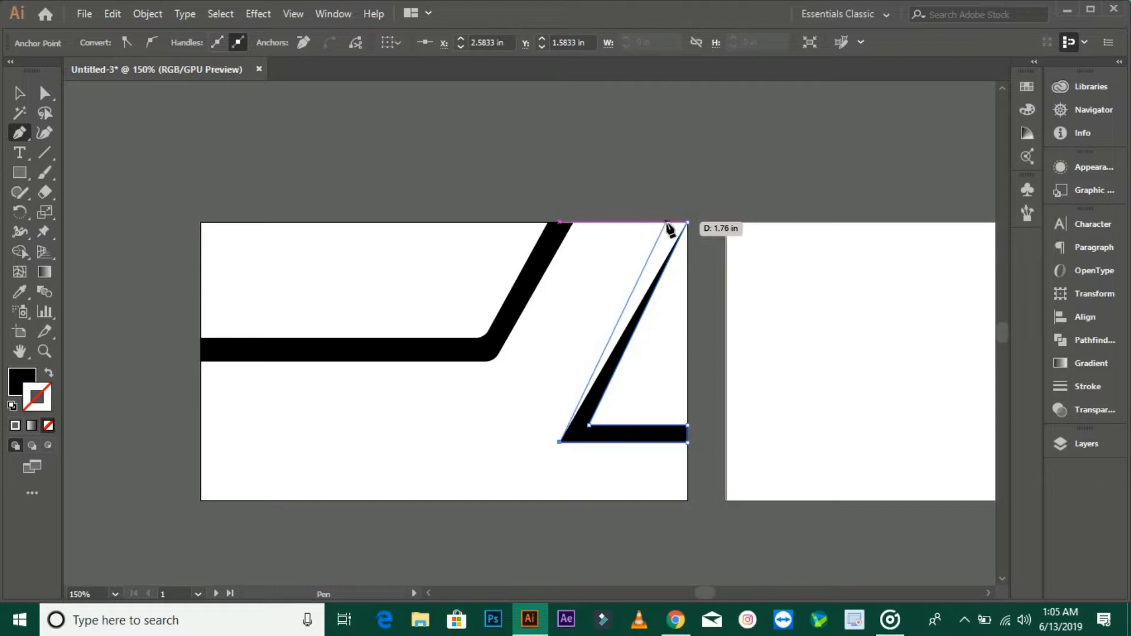
pyautogui.click(666, 223)
pyautogui.click(687, 223)
# - Round the inner and outer corners at the bend of the second band
pyautogui.scroll(1, 607, 426)
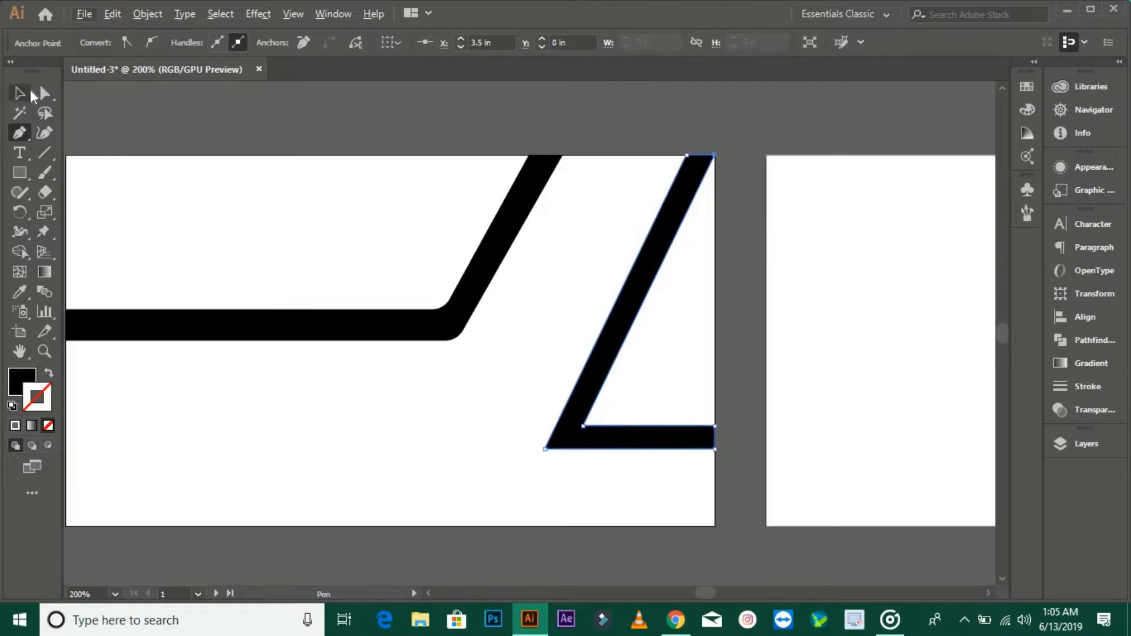
pyautogui.click(26, 93)
pyautogui.click(590, 333)
pyautogui.click(606, 339)
pyautogui.click(46, 95)
pyautogui.moveTo(490, 479); pyautogui.dragTo(610, 408)
pyautogui.click(489, 380)
pyautogui.hotkey('ctrl', 'z')
pyautogui.click(438, 361)
pyautogui.click(583, 425)
pyautogui.moveTo(536, 459); pyautogui.dragTo(572, 442)
pyautogui.click(592, 483)
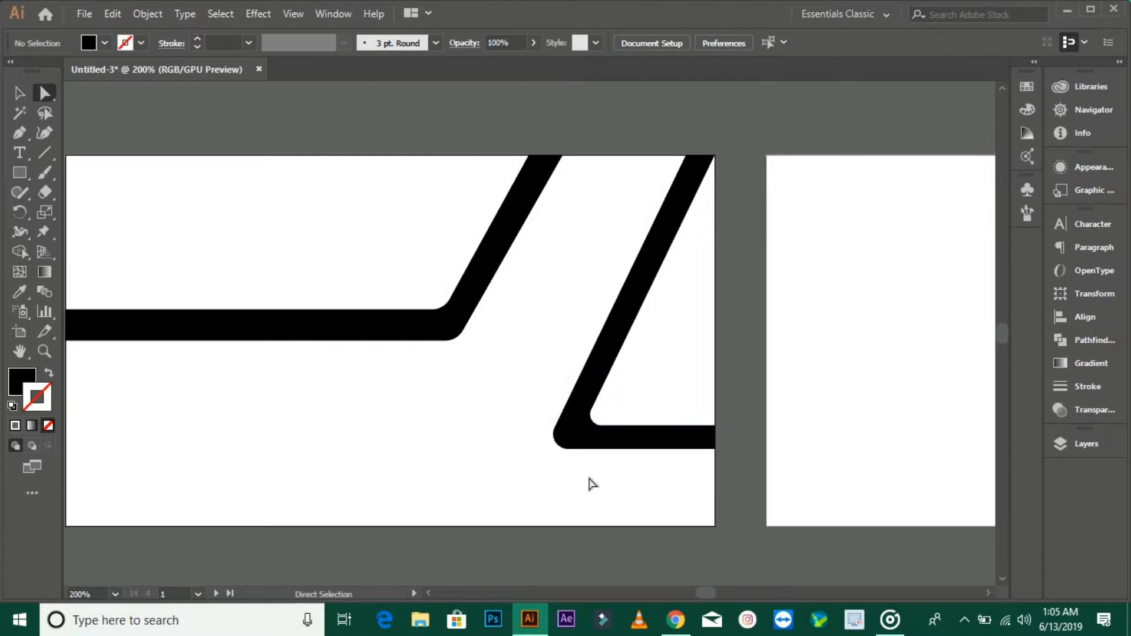
# - Reduce the rounding of the second band's inner corner
pyautogui.click(595, 429)
pyautogui.click(552, 482)
pyautogui.scroll(1, 601, 461)
pyautogui.click(578, 412)
pyautogui.moveTo(591, 400)
pyautogui.mouseDown()
pyautogui.moveTo(619, 396)
pyautogui.moveTo(600, 404)
pyautogui.mouseUp()
pyautogui.hotkey('ctrl', 'z')
pyautogui.click(577, 408)
pyautogui.click(622, 395)
pyautogui.hotkey('ctrl', 'z')
pyautogui.click(616, 390)
pyautogui.scroll(4, 581, 405)
pyautogui.click(569, 420)
pyautogui.click(619, 396)
pyautogui.scroll(-5, 619, 396)
# - Draw a small swatch rectangle outside the first artboard and fill it with cyan 3DDCE8
pyautogui.moveTo(322, 440); pyautogui.dragTo(469, 481)
pyautogui.moveTo(542, 475)
pyautogui.mouseDown()
pyautogui.moveTo(591, 467)
pyautogui.moveTo(538, 472)
pyautogui.mouseUp()
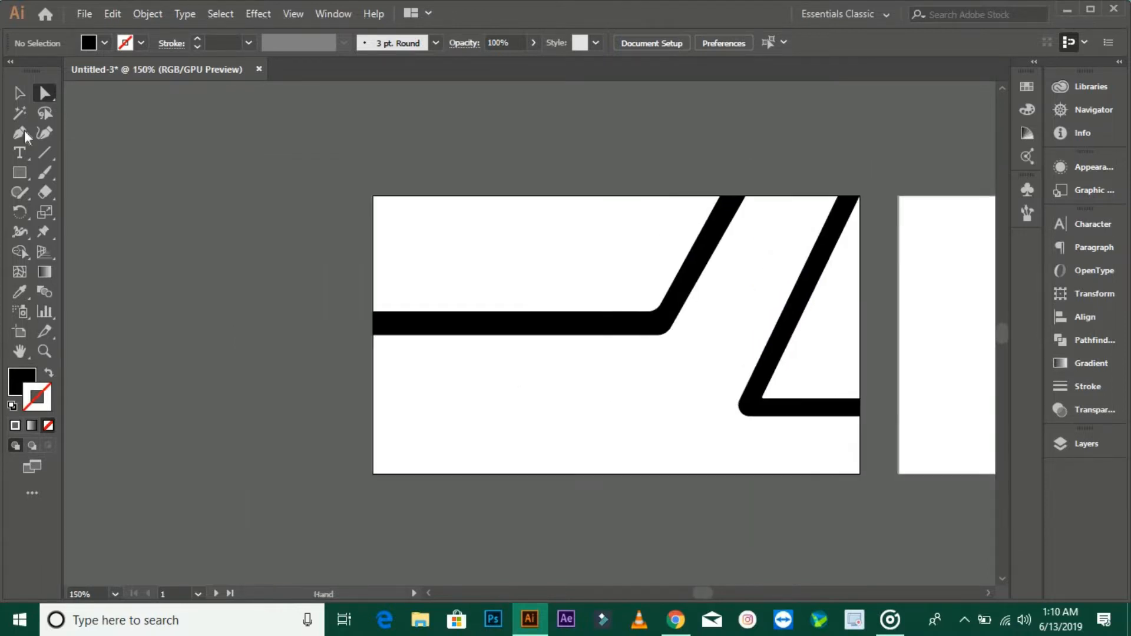
pyautogui.click(20, 173)
pyautogui.moveTo(157, 197); pyautogui.dragTo(238, 255)
pyautogui.press('v')
pyautogui.hotkey('ctrl', '=')
pyautogui.doubleClick(28, 378)
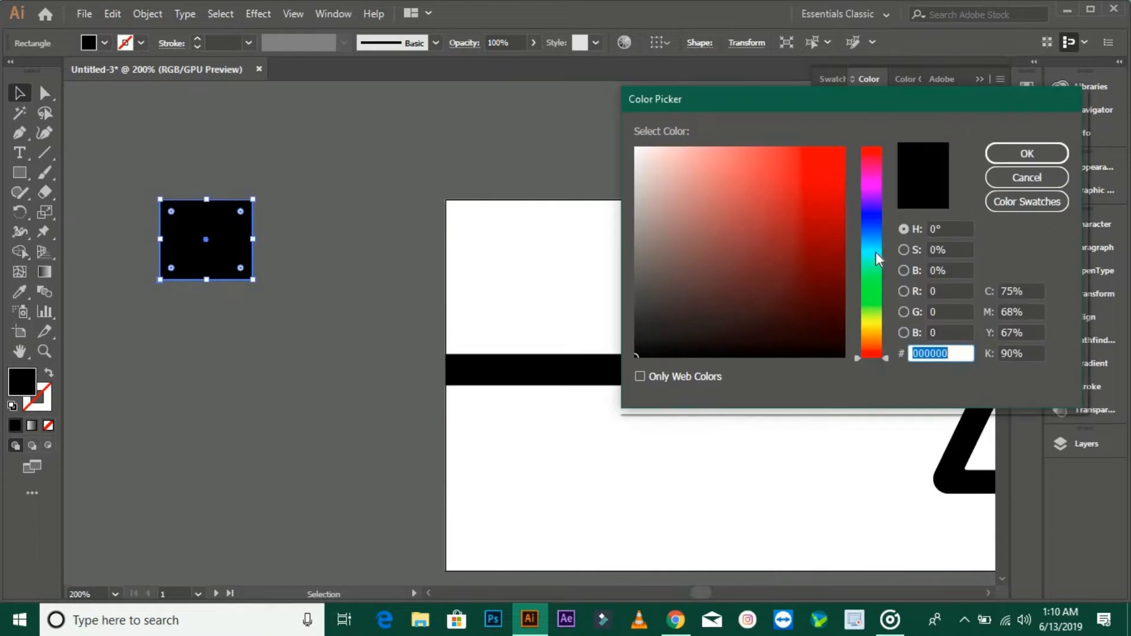
pyautogui.click(876, 252)
pyautogui.click(828, 187)
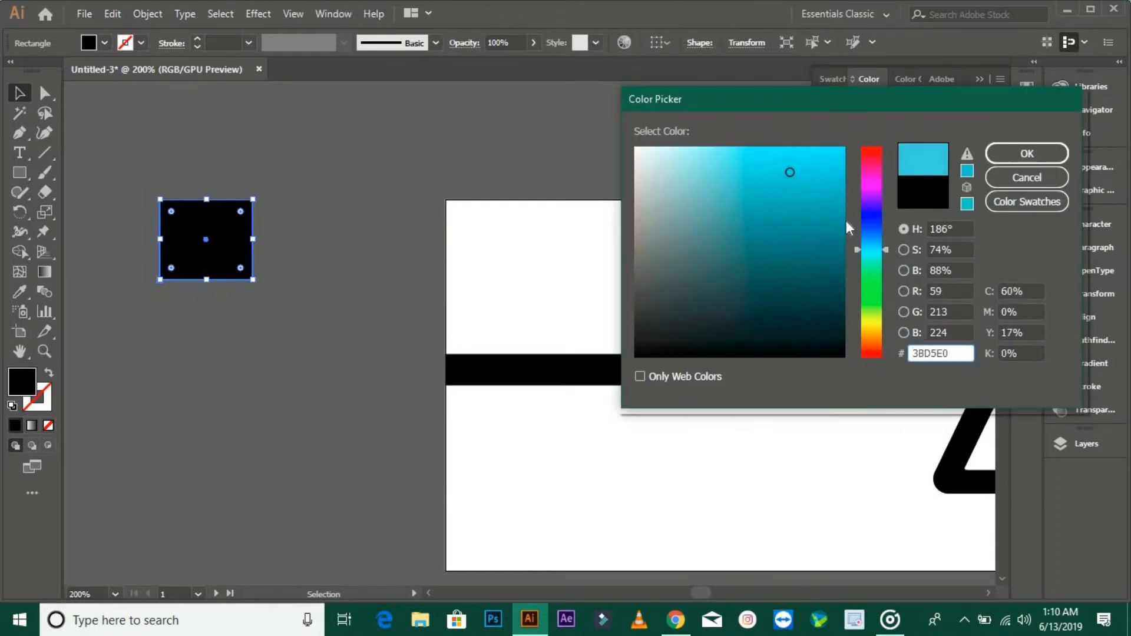
pyautogui.click(1027, 153)
pyautogui.click(199, 341)
# - Duplicate the cyan swatch directly below itself and fill the copy with dark grey
pyautogui.moveTo(215, 272); pyautogui.dragTo(216, 382)
pyautogui.doubleClick(27, 380)
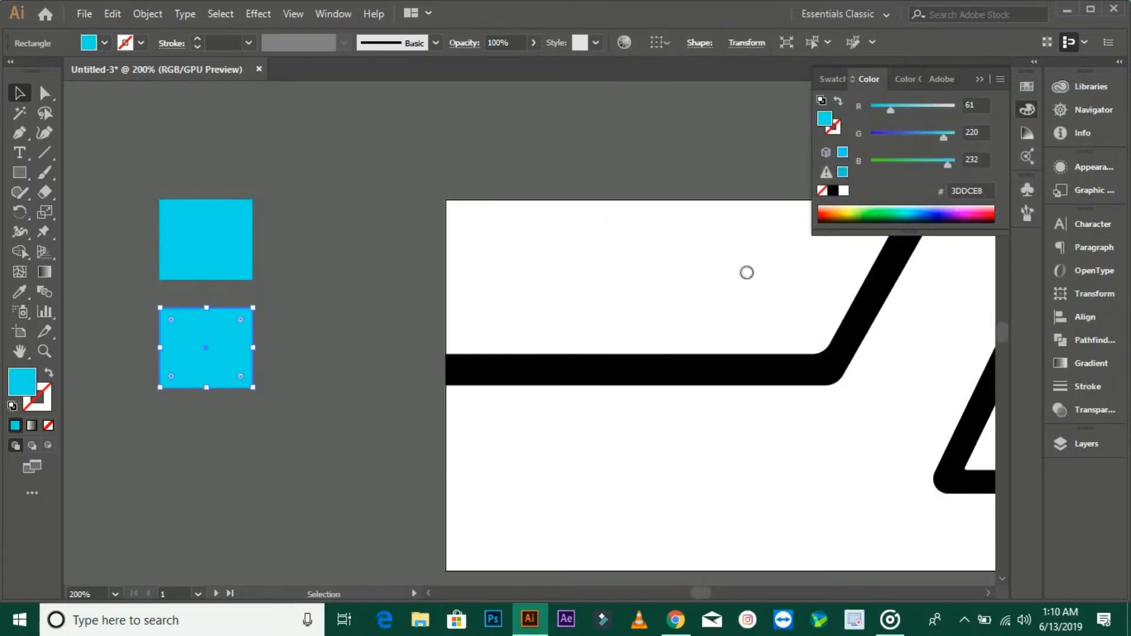
pyautogui.moveTo(654, 283); pyautogui.dragTo(633, 294)
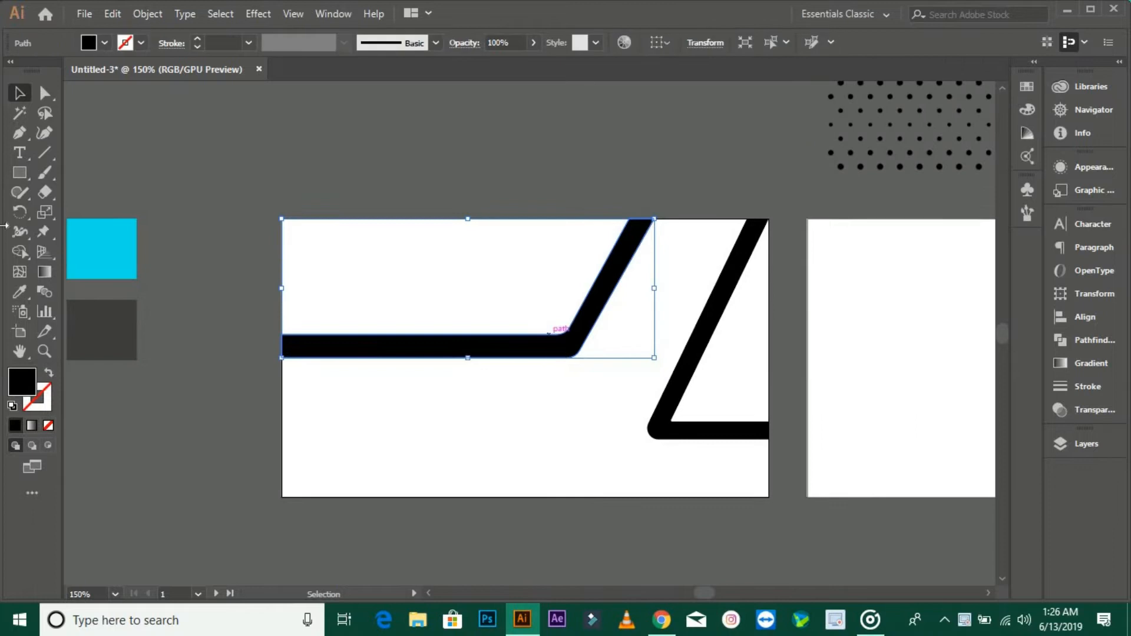
# - Recolour both black bands with the cyan of the swatch using the Eyedropper
pyautogui.press('i')
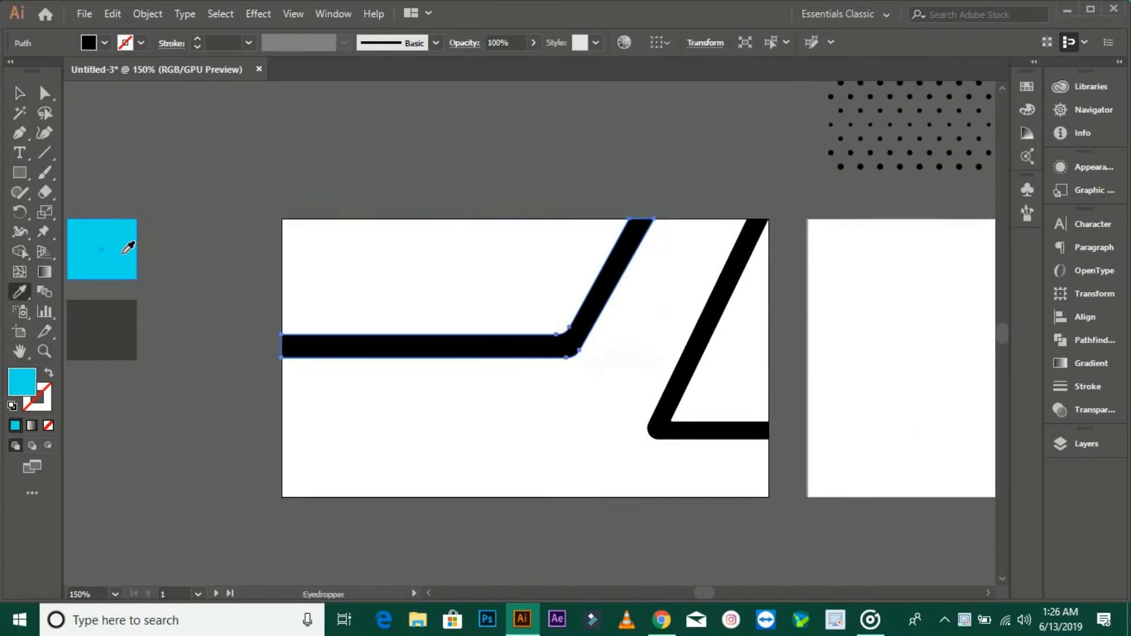
pyautogui.click(129, 242)
pyautogui.press('v')
pyautogui.click(712, 309)
pyautogui.press('i')
pyautogui.click(129, 230)
pyautogui.press('y')
pyautogui.click(19, 93)
pyautogui.click(484, 410)
pyautogui.moveTo(483, 410); pyautogui.dragTo(511, 407)
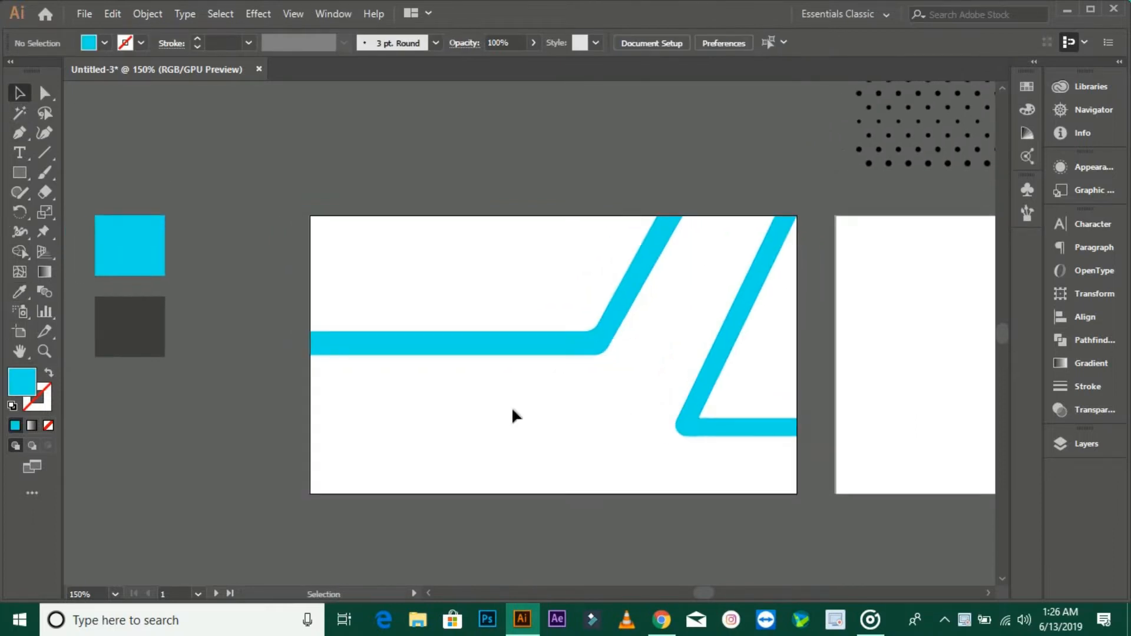
# - Fill the first artboard's background rectangle with the dark grey of the swatch using the Eyedropper
pyautogui.click(349, 276)
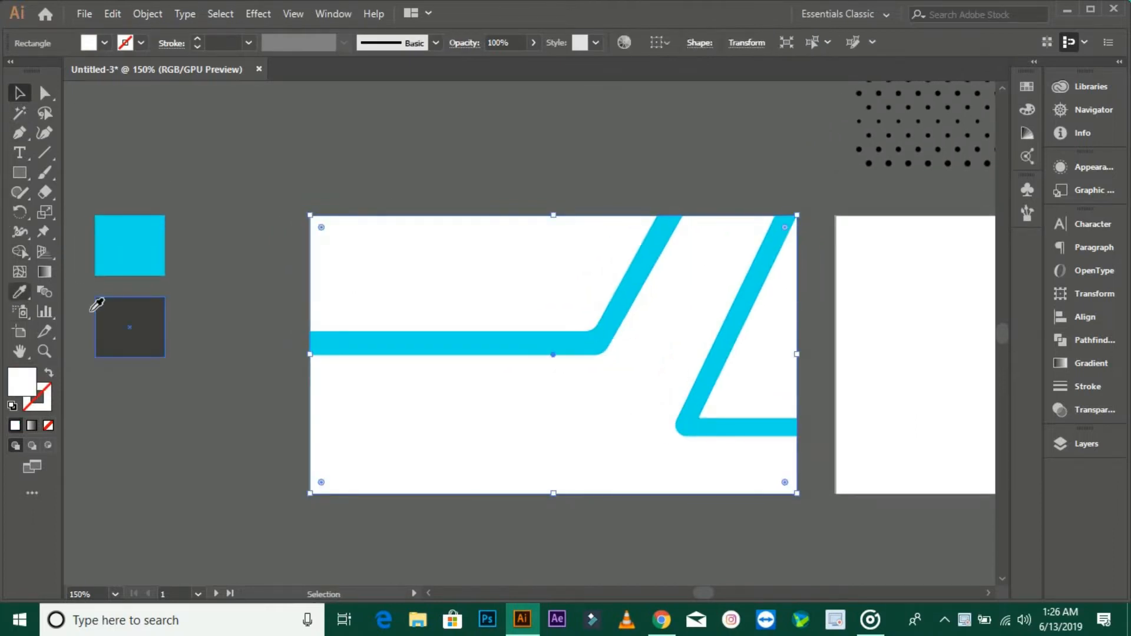
pyautogui.click(112, 318)
pyautogui.click(20, 93)
pyautogui.click(259, 163)
# - Darken the fill of the first artboard's background rectangle to 282828
pyautogui.moveTo(482, 392); pyautogui.dragTo(517, 375)
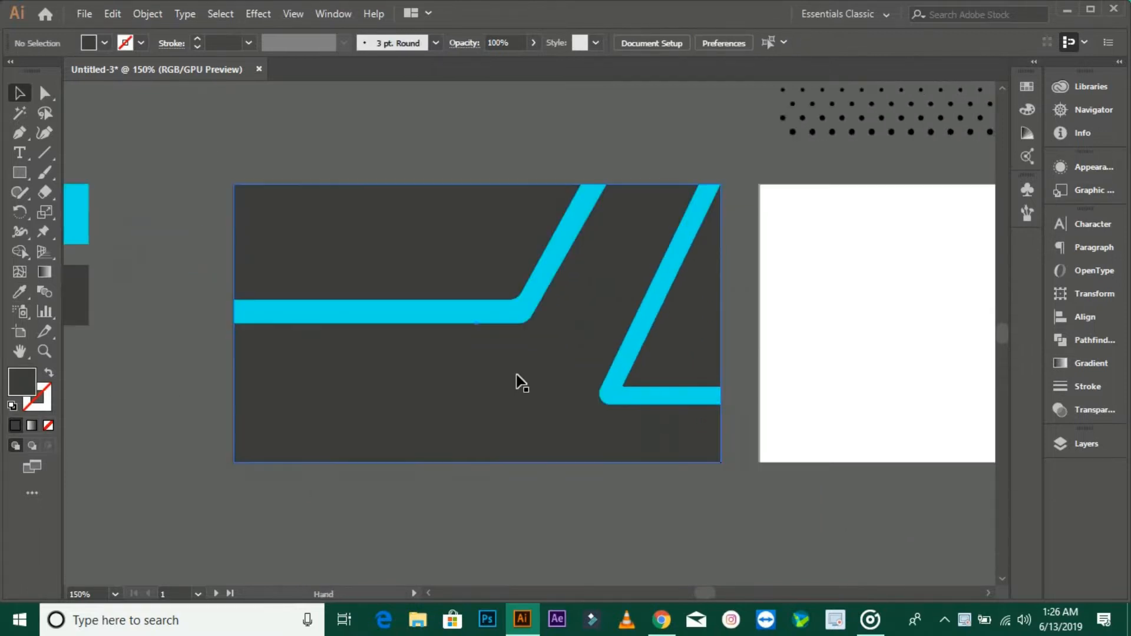
pyautogui.moveTo(569, 287); pyautogui.dragTo(724, 296)
pyautogui.moveTo(661, 369); pyautogui.dragTo(453, 385)
pyautogui.hotkey('ctrl', '-')
pyautogui.moveTo(580, 449); pyautogui.dragTo(580, 495)
pyautogui.click(501, 448)
pyautogui.doubleClick(22, 382)
pyautogui.moveTo(642, 311); pyautogui.dragTo(637, 325)
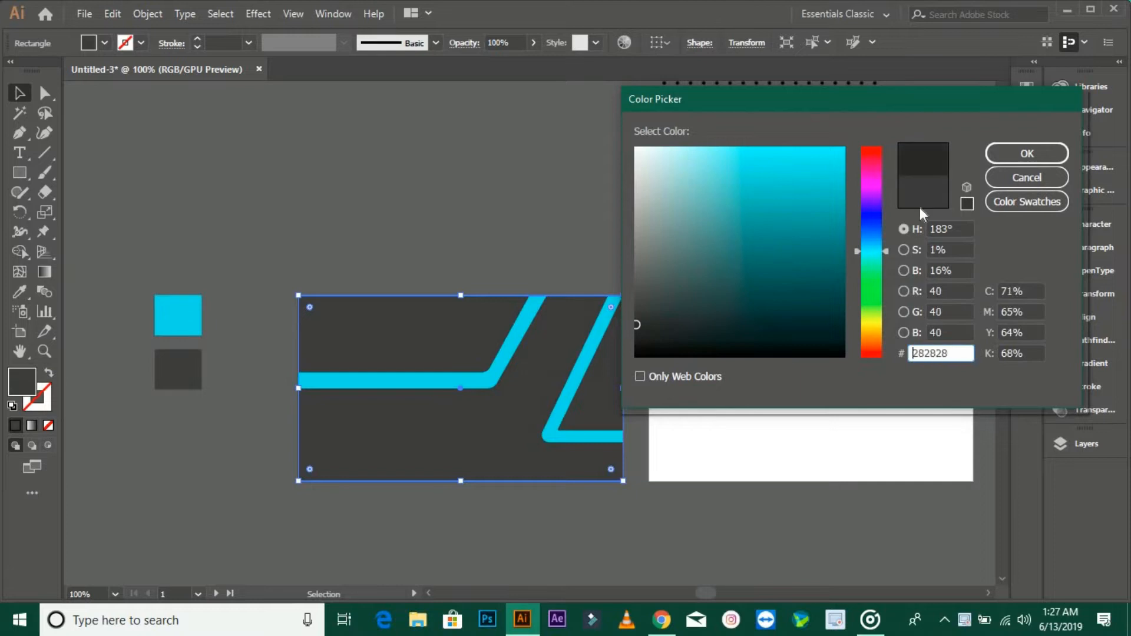
pyautogui.click(1027, 154)
pyautogui.click(415, 254)
# - Fill the second artboard's white rectangle with the first background's dark grey using the Eyedropper
pyautogui.scroll(1, 435, 272)
pyautogui.scroll(-1, 436, 270)
pyautogui.moveTo(713, 381); pyautogui.dragTo(674, 345)
pyautogui.moveTo(207, 278); pyautogui.dragTo(179, 275)
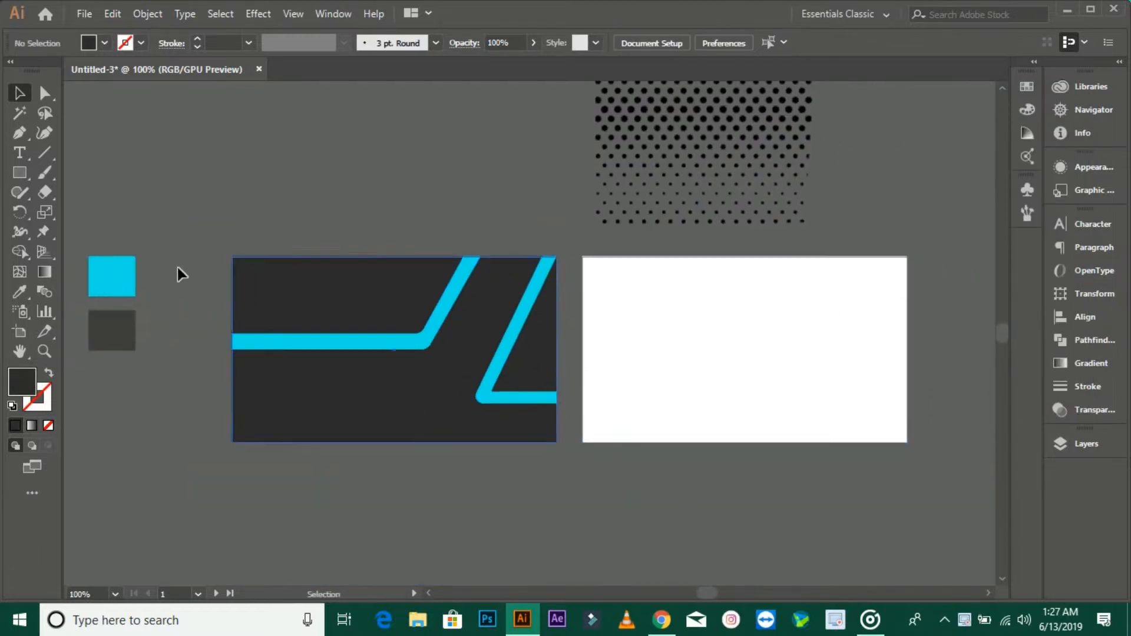
pyautogui.moveTo(687, 437); pyautogui.dragTo(436, 444)
pyautogui.click(385, 360)
pyautogui.click(20, 293)
pyautogui.click(169, 396)
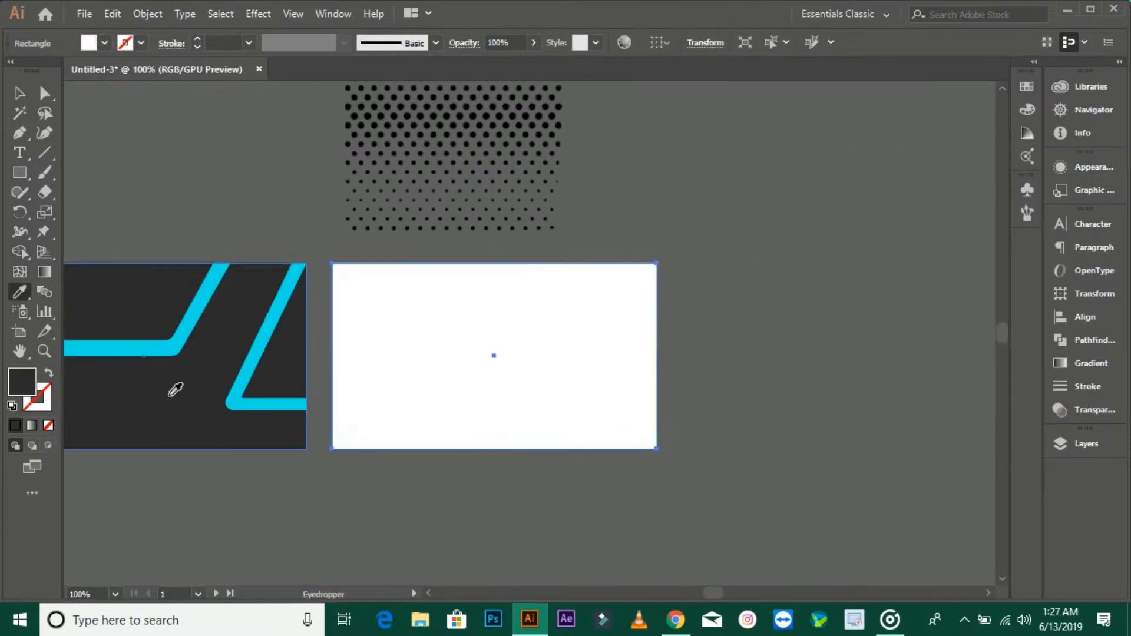
pyautogui.click(20, 93)
# - Draw an open angled path from the second artboard's left edge to X 1.75 in, Y 1.1528 in with the Pen tool, and give it a blue stroke without fill
pyautogui.moveTo(109, 237); pyautogui.dragTo(207, 235)
pyautogui.click(20, 136)
pyautogui.click(430, 340)
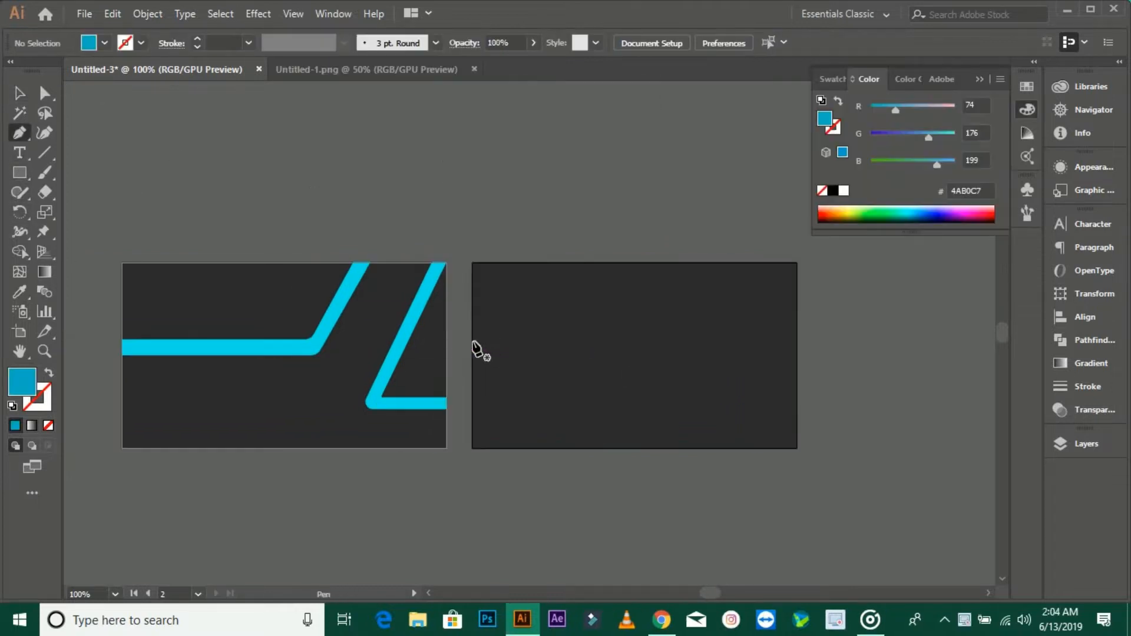
pyautogui.click(471, 341)
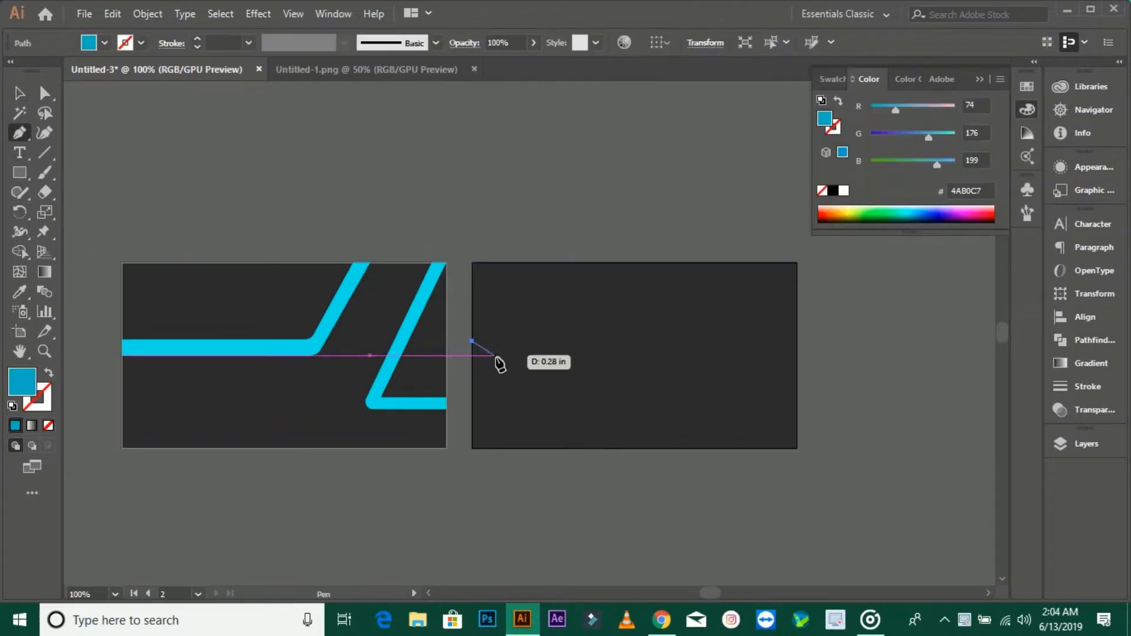
pyautogui.hotkey('ctrl', 'z')
pyautogui.click(472, 329)
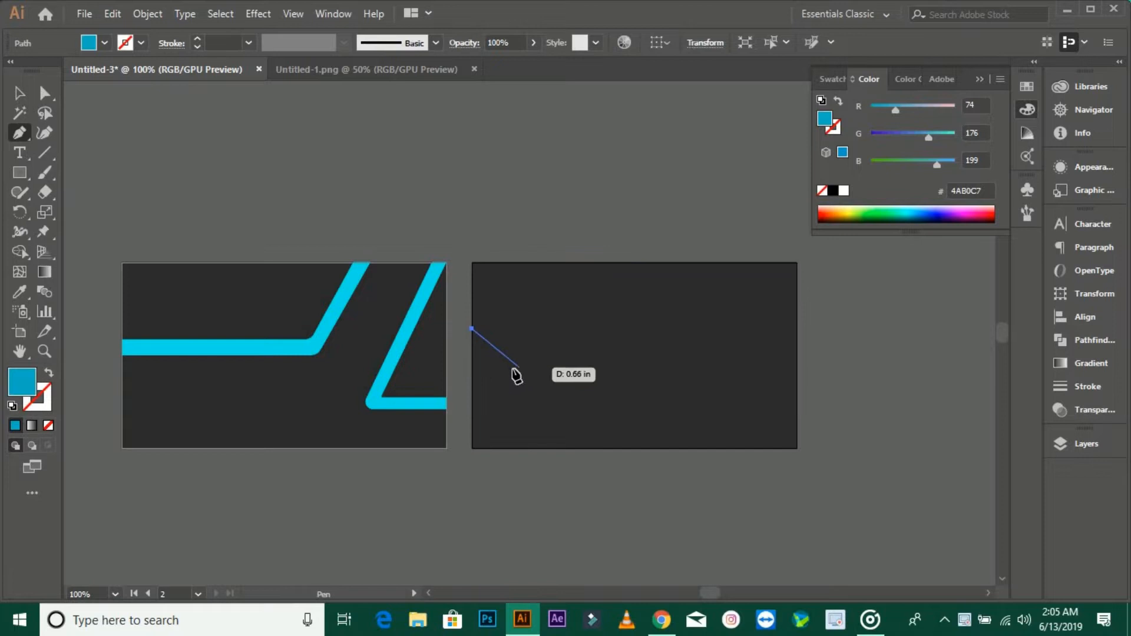
pyautogui.click(511, 368)
pyautogui.click(634, 370)
pyautogui.click(635, 370)
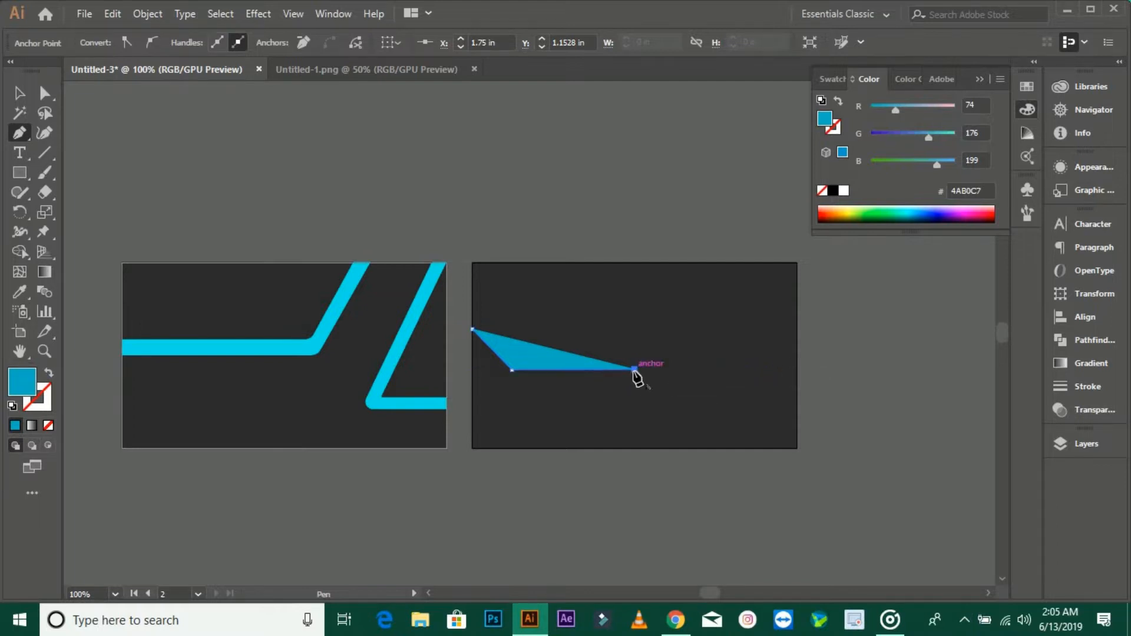
pyautogui.press('v')
pyautogui.hotkey('shift', 'x')
# - Try to reflect the angled path on the second artboard
pyautogui.scroll(1, 579, 363)
pyautogui.rightClick(600, 372)
pyautogui.moveTo(762, 271)
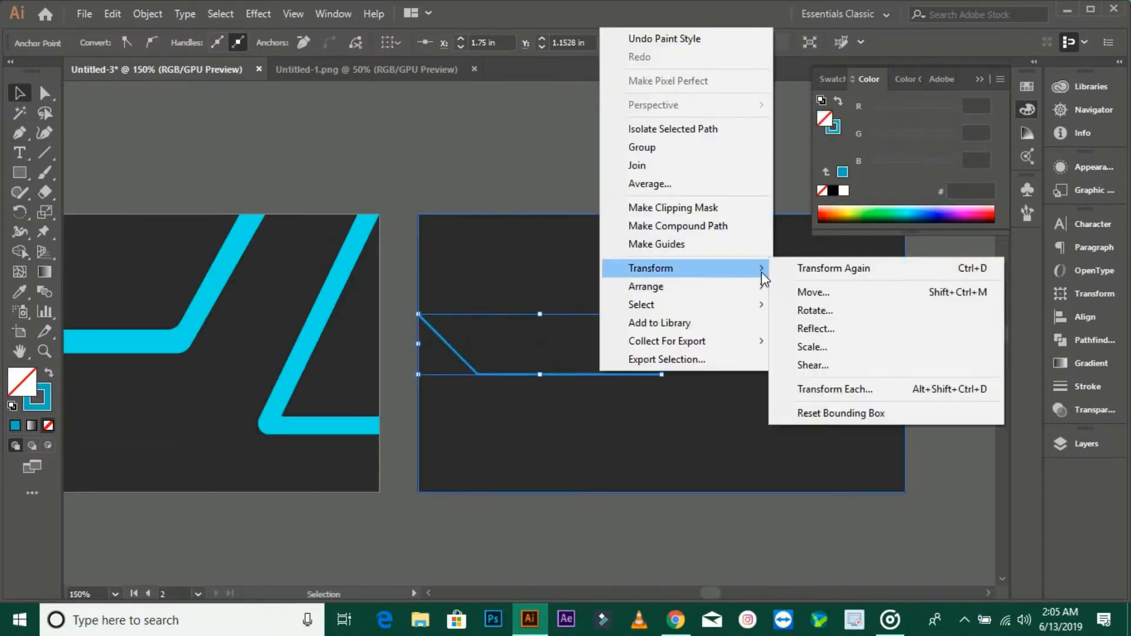
pyautogui.click(816, 329)
pyautogui.click(716, 387)
pyautogui.hotkey('ctrl', 'z')
# - Reflect a copy of the angled path and move it to meet the original path's right end
pyautogui.click(462, 298)
pyautogui.click(611, 373)
pyautogui.rightClick(611, 372)
pyautogui.moveTo(660, 268)
pyautogui.click(816, 321)
pyautogui.click(715, 386)
pyautogui.moveTo(652, 328); pyautogui.dragTo(892, 330)
# - Try to align the two path halves with each other and join them into one path
pyautogui.click(876, 426)
pyautogui.scroll(2, 750, 377)
pyautogui.moveTo(678, 393); pyautogui.dragTo(677, 389)
pyautogui.scroll(6, 589, 413)
pyautogui.moveTo(584, 430); pyautogui.dragTo(503, 442)
pyautogui.click(340, 375)
pyautogui.moveTo(349, 324); pyautogui.dragTo(531, 490)
pyautogui.click(655, 42)
pyautogui.click(526, 90)
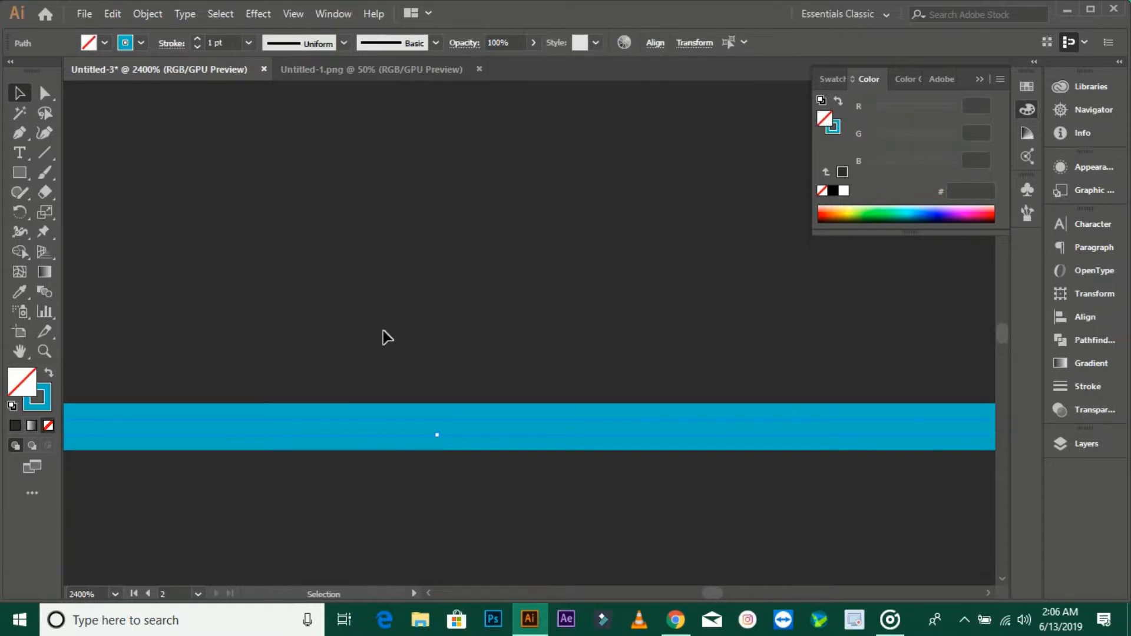
pyautogui.rightClick(463, 430)
pyautogui.click(503, 225)
pyautogui.click(417, 305)
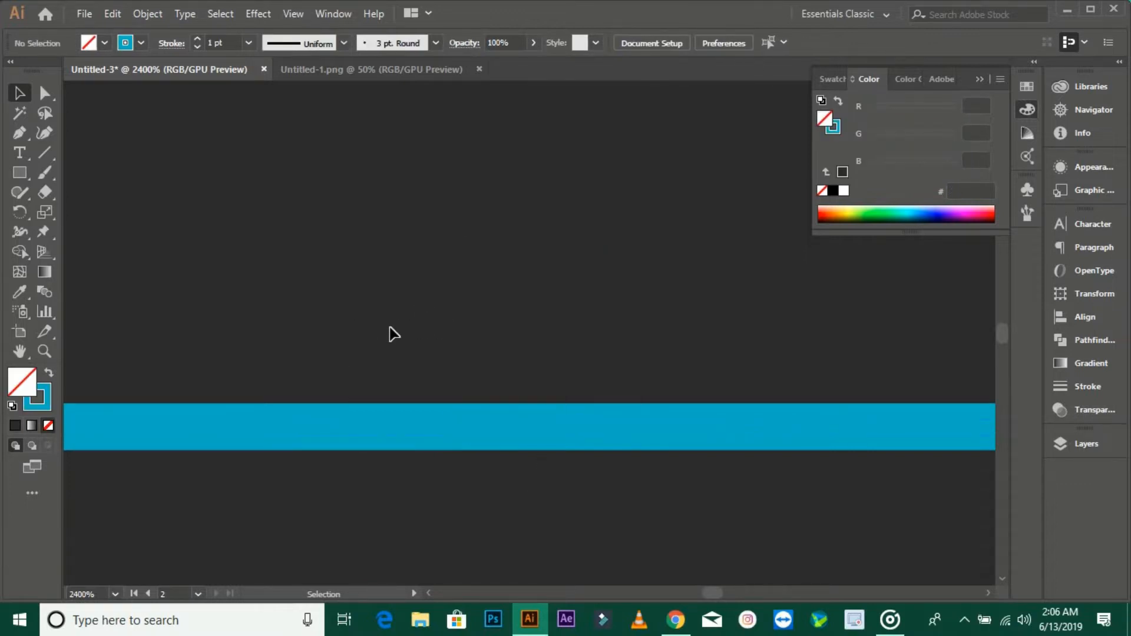
# - Undo the joining and alignment of the two path halves
pyautogui.scroll(-4, 436, 348)
pyautogui.hotkey('ctrl', 'z')
pyautogui.hotkey('ctrl', 'z')
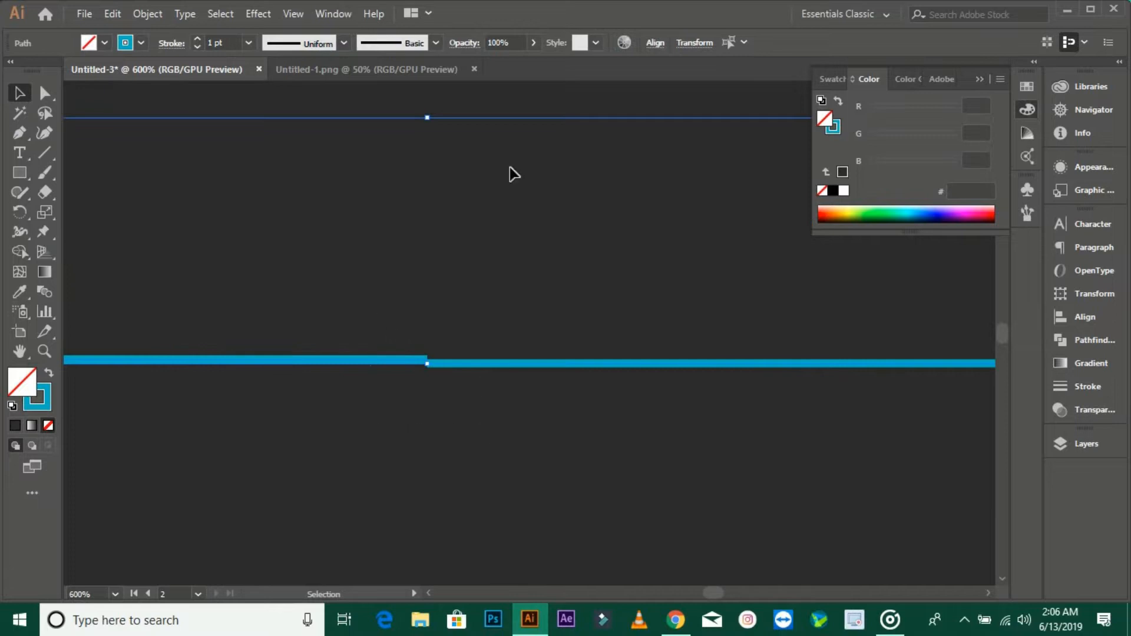
pyautogui.click(655, 43)
pyautogui.click(518, 90)
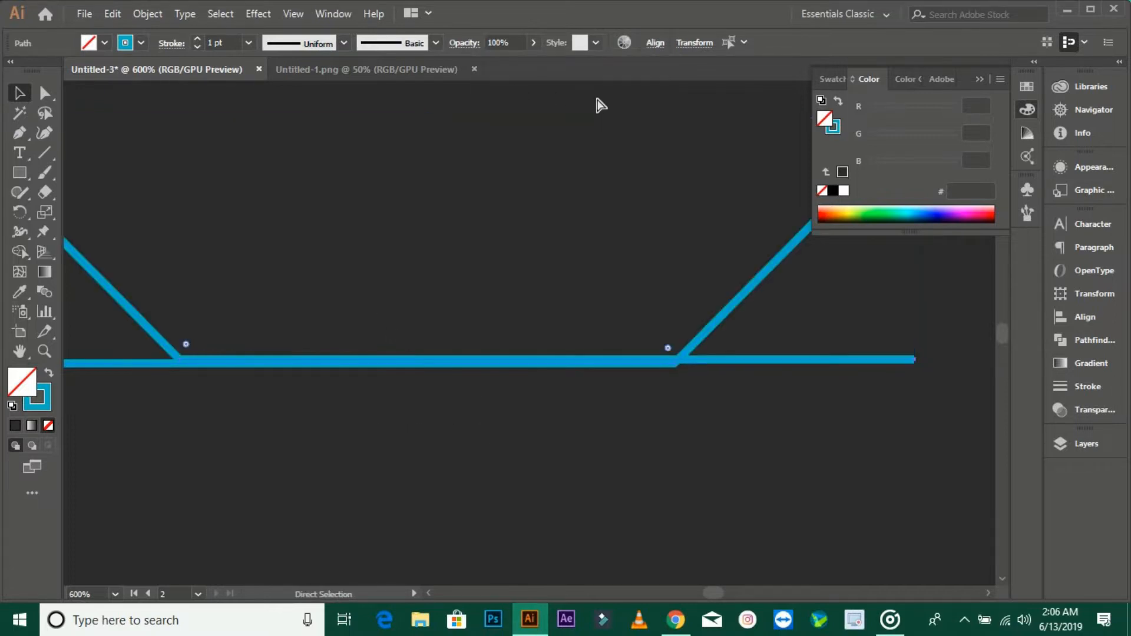
pyautogui.hotkey('ctrl', 'z')
# - Align the two path halves on their vertical centres and join them into one path
pyautogui.click(656, 42)
pyautogui.click(617, 90)
pyautogui.click(441, 270)
pyautogui.rightClick(534, 242)
pyautogui.click(572, 363)
pyautogui.click(480, 317)
pyautogui.scroll(-3, 480, 319)
pyautogui.moveTo(488, 360); pyautogui.dragTo(521, 411)
# - Select the joined path and resume it from its left endpoint with the Pen tool
pyautogui.click(353, 361)
pyautogui.click(48, 373)
pyautogui.click(48, 373)
pyautogui.press('p')
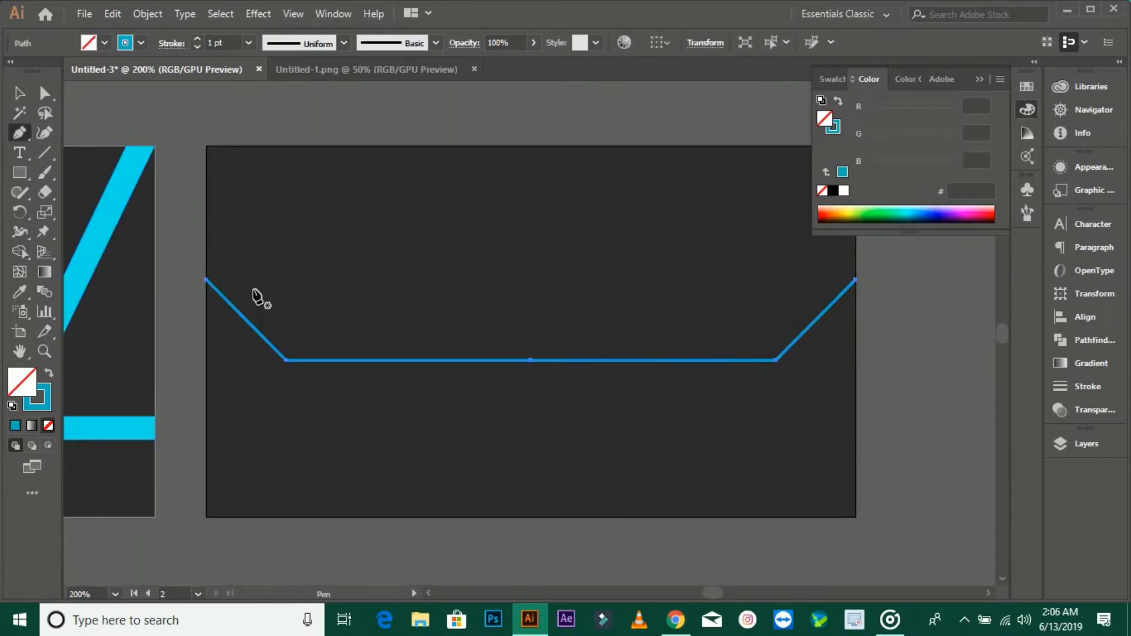
pyautogui.click(205, 280)
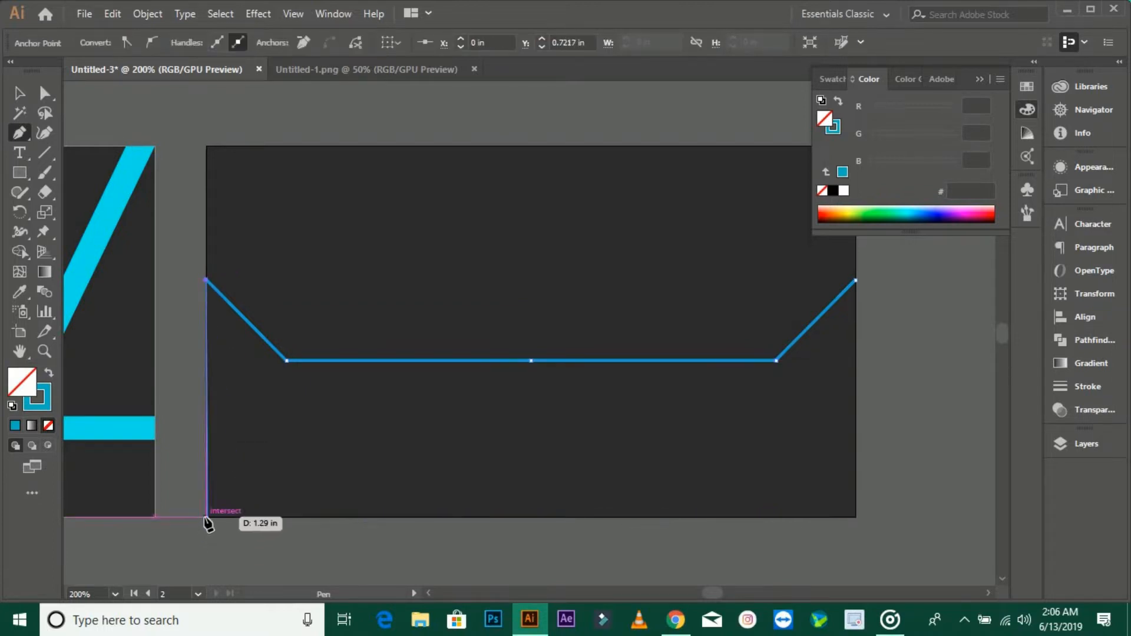
pyautogui.hotkey('ctrl', 'z')
pyautogui.scroll(4, 205, 525)
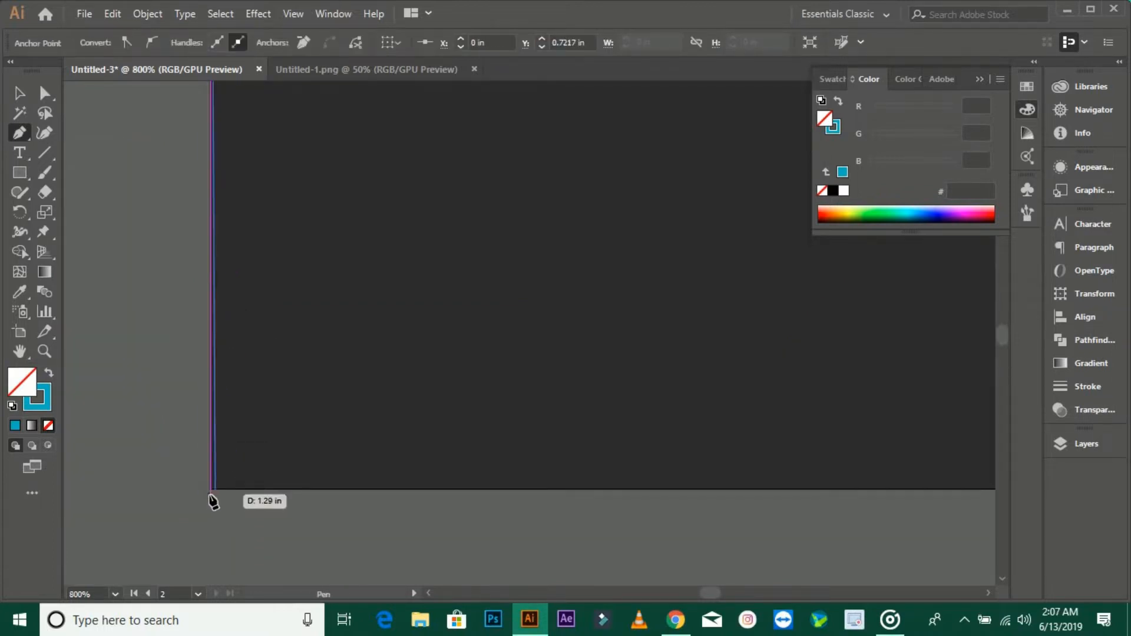
# - Swap the blue stroke to a fill and close the path around the second artboard's two bottom corners
pyautogui.click(210, 488)
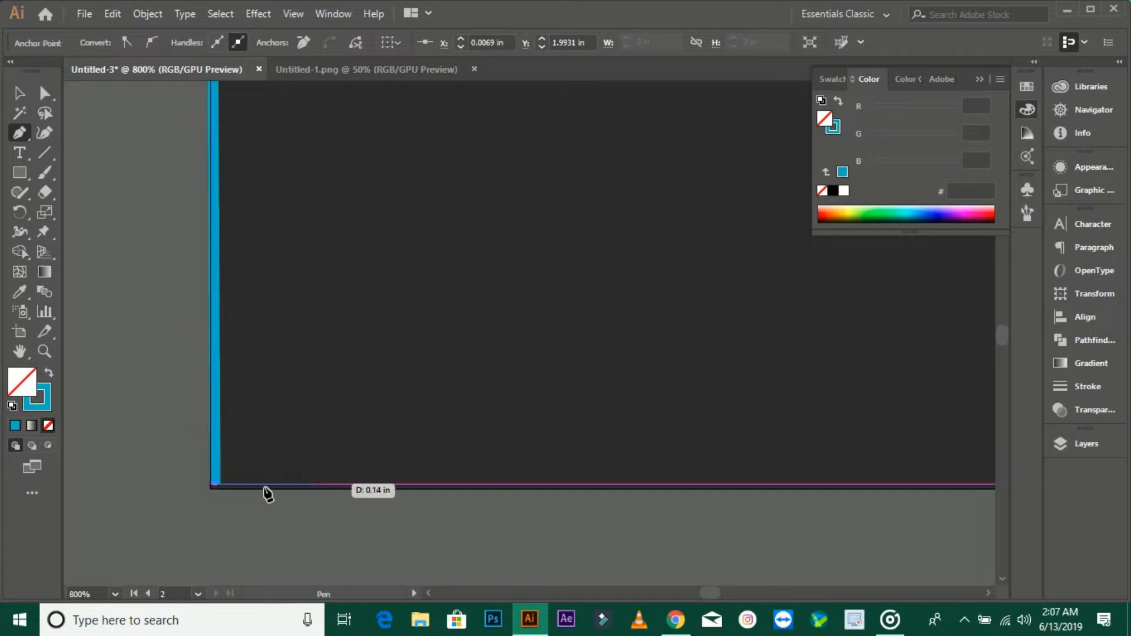
pyautogui.hotkey('ctrl', 'z')
pyautogui.click(49, 372)
pyautogui.click(211, 489)
pyautogui.scroll(-2, 210, 489)
pyautogui.moveTo(425, 452); pyautogui.dragTo(193, 479)
pyautogui.scroll(-2, 196, 482)
pyautogui.click(712, 432)
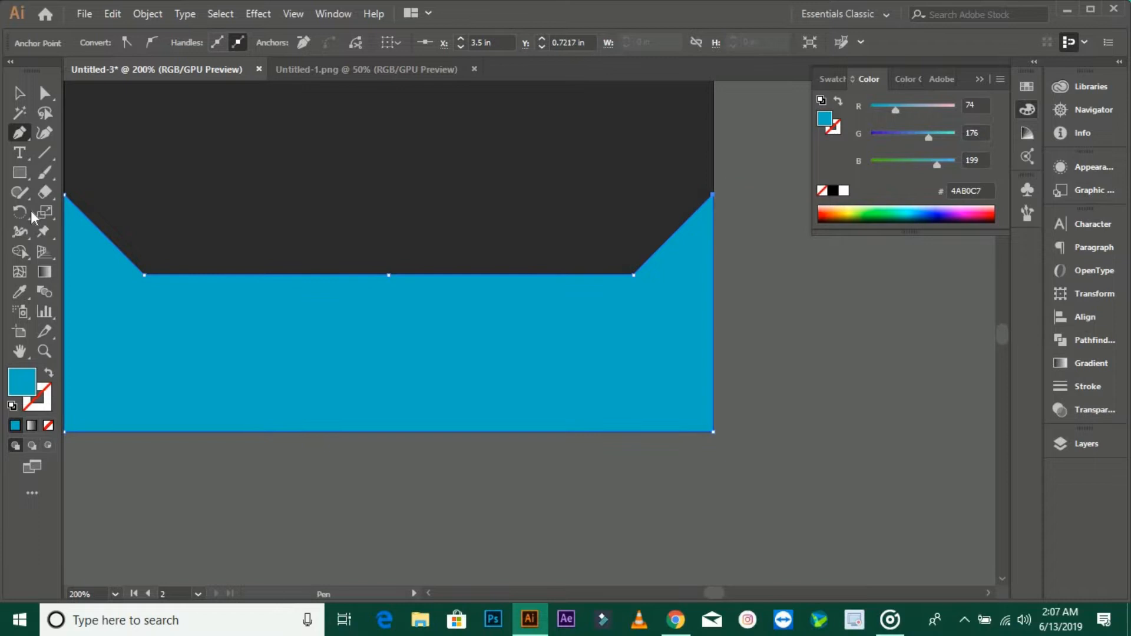
# - Recolour the closed shape on the second artboard with the bright cyan of the first artboard's bands, using the Eyedropper
pyautogui.click(19, 93)
pyautogui.scroll(-2, 533, 474)
pyautogui.click(761, 389)
pyautogui.click(574, 402)
pyautogui.moveTo(573, 402); pyautogui.dragTo(637, 415)
pyautogui.click(21, 272)
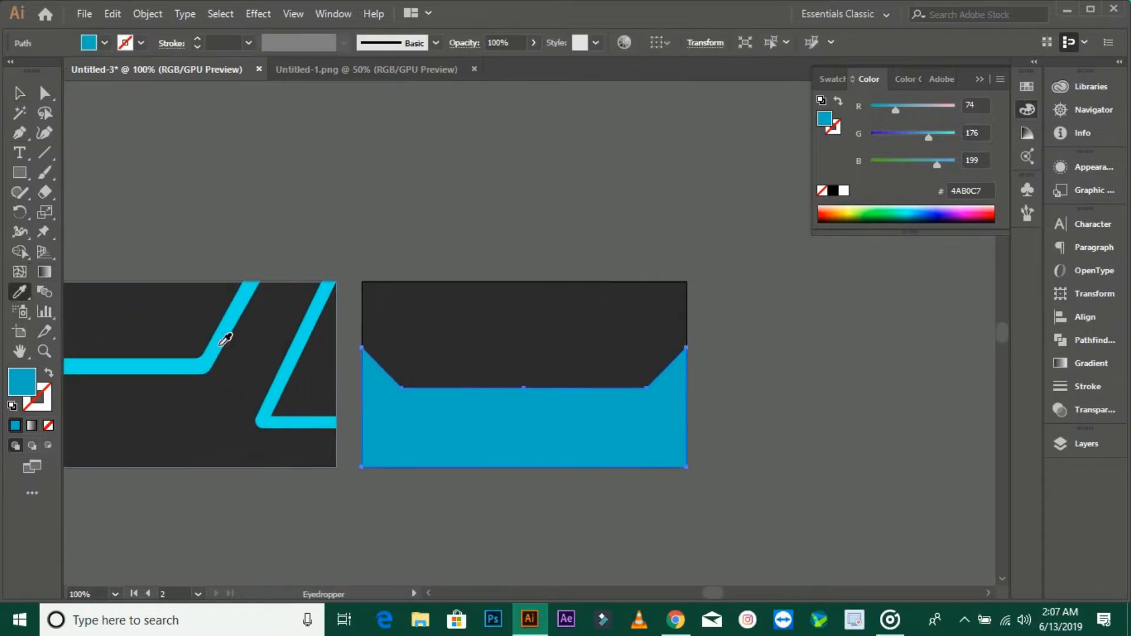
pyautogui.click(26, 292)
pyautogui.click(112, 367)
pyautogui.click(20, 93)
pyautogui.click(508, 257)
pyautogui.moveTo(442, 193); pyautogui.dragTo(584, 210)
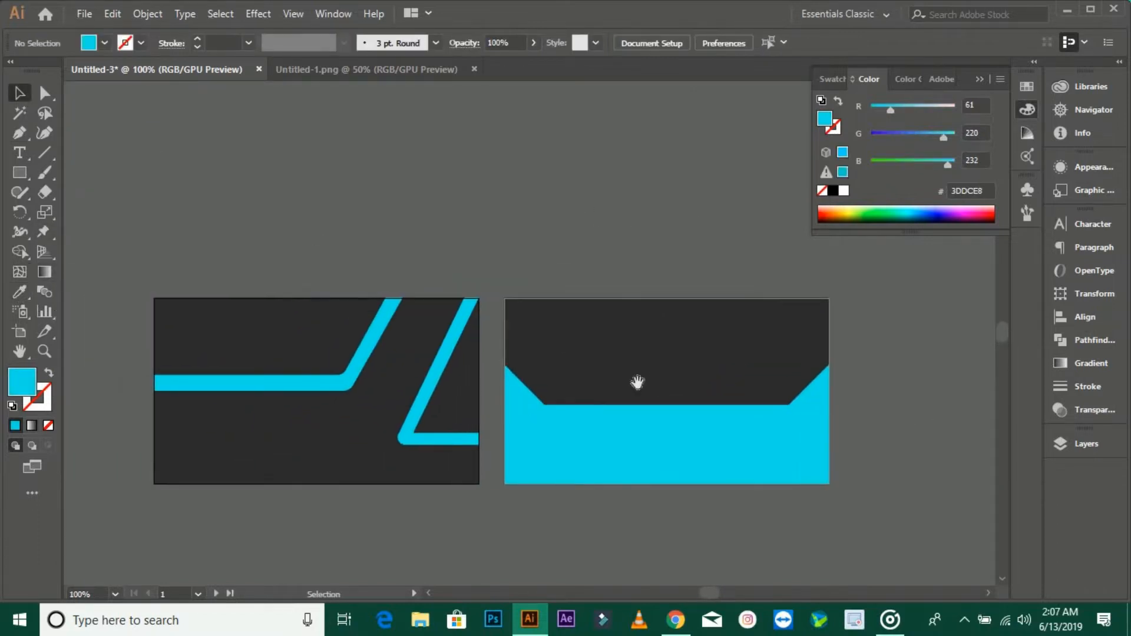
pyautogui.moveTo(656, 384); pyautogui.dragTo(645, 360)
pyautogui.scroll(1, 634, 378)
pyautogui.moveTo(163, 308); pyautogui.dragTo(468, 312)
pyautogui.scroll(-1, 469, 313)
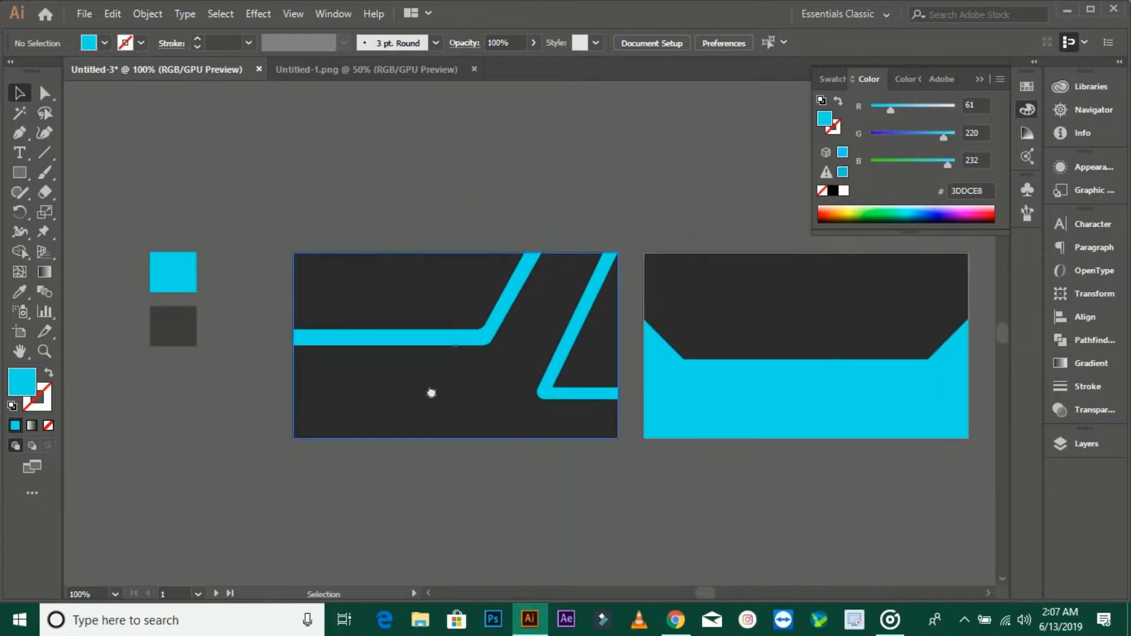
pyautogui.moveTo(518, 379); pyautogui.dragTo(384, 371)
pyautogui.scroll(1, 624, 309)
pyautogui.moveTo(670, 331); pyautogui.dragTo(600, 336)
pyautogui.scroll(-1, 416, 205)
pyautogui.moveTo(100, 259); pyautogui.dragTo(456, 333)
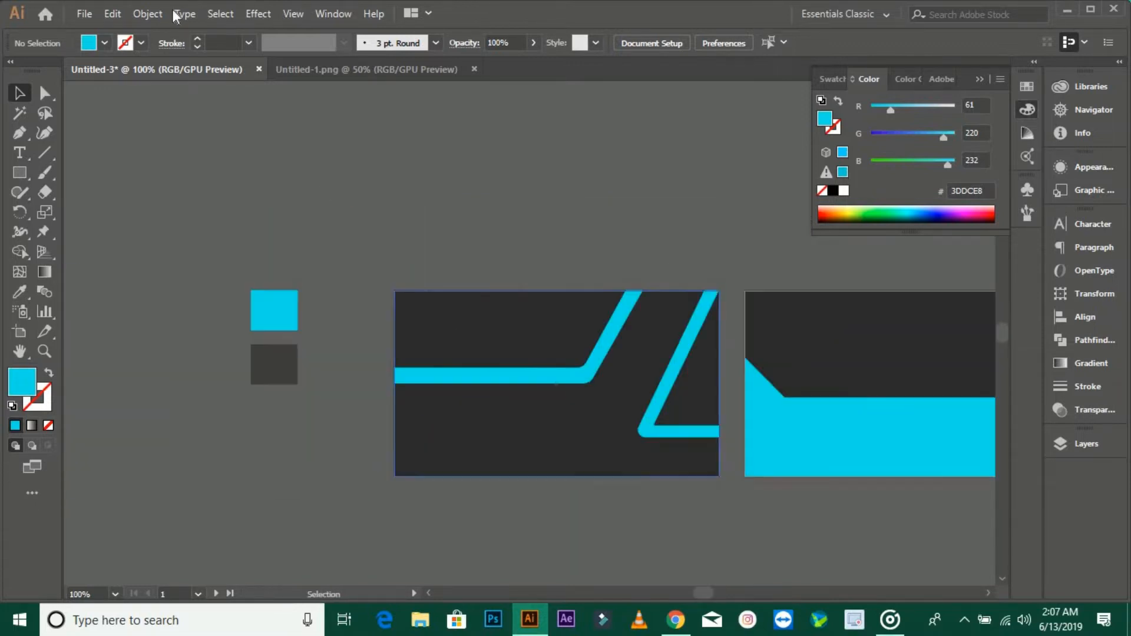
# - Open the logo file File.ai from the work folders on the Data 1 (D:) drive
pyautogui.click(83, 16)
pyautogui.click(97, 57)
pyautogui.scroll(-1, 65, 195)
pyautogui.click(72, 249)
pyautogui.doubleClick(200, 220)
pyautogui.doubleClick(206, 167)
pyautogui.scroll(-3, 203, 207)
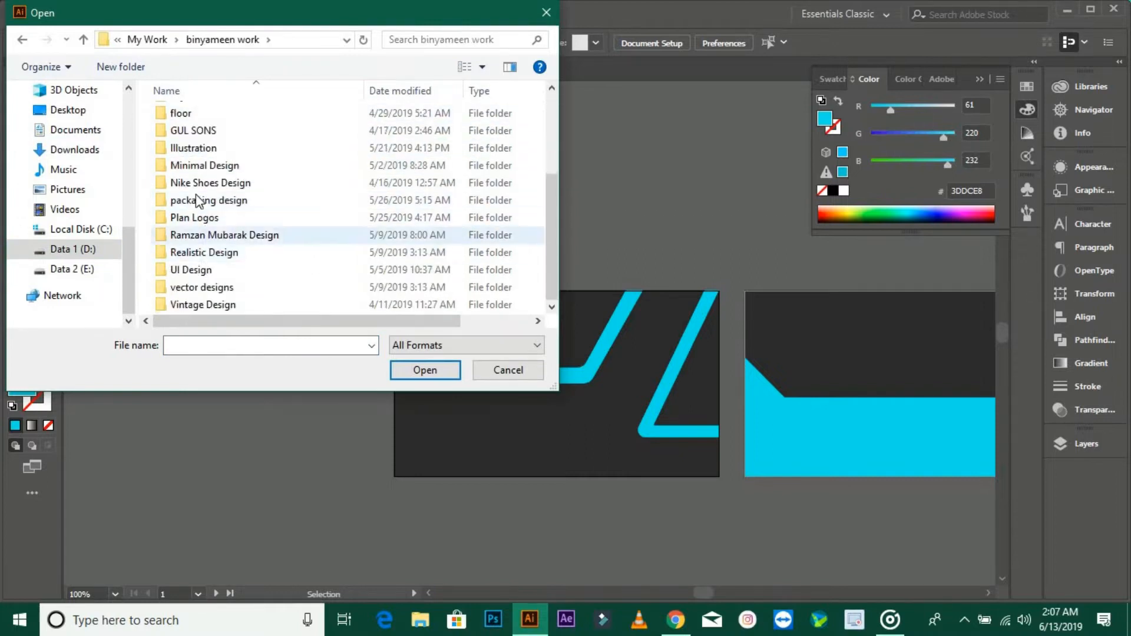
pyautogui.doubleClick(179, 149)
pyautogui.doubleClick(177, 147)
pyautogui.click(23, 39)
pyautogui.doubleClick(175, 133)
pyautogui.doubleClick(303, 123)
# - Separate the green logo icon in File.ai and copy it into the business card document
pyautogui.scroll(-1, 660, 366)
pyautogui.moveTo(649, 400); pyautogui.dragTo(719, 433)
pyautogui.rightClick(464, 331)
pyautogui.click(514, 470)
pyautogui.click(273, 251)
pyautogui.moveTo(465, 326); pyautogui.dragTo(413, 239)
# - Copy the "graphics" and "Hub" texts from File.ai into the business card document
pyautogui.click(560, 70)
pyautogui.click(565, 325)
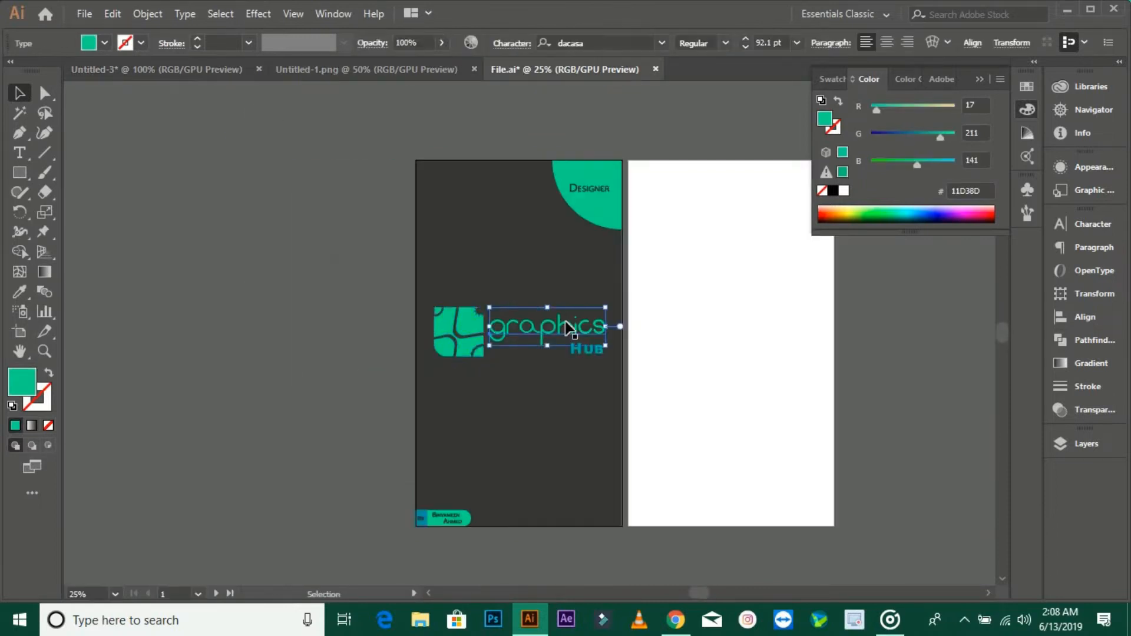
pyautogui.keyDown('shift'); pyautogui.click(584, 349); pyautogui.keyUp('shift')
pyautogui.moveTo(580, 322); pyautogui.dragTo(752, 182)
pyautogui.click(330, 69)
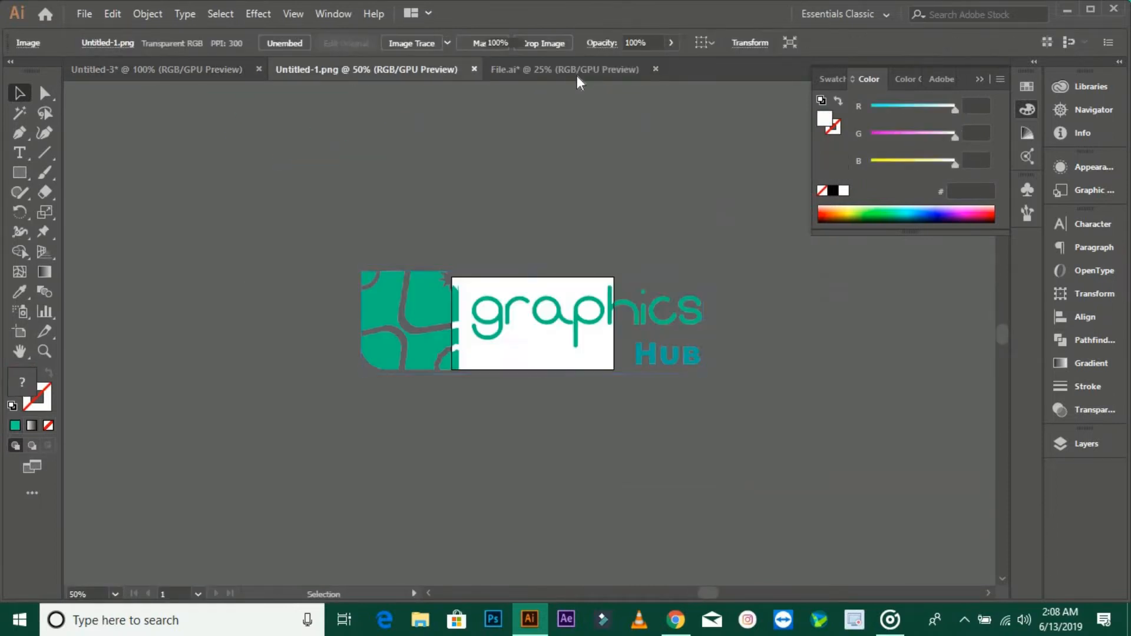
# - Copy the "Designer" text from File.ai into the business card document
pyautogui.click(571, 70)
pyautogui.click(591, 189)
pyautogui.moveTo(611, 181); pyautogui.dragTo(179, 188)
pyautogui.hotkey('ctrl', 'z')
pyautogui.scroll(-1, 252, 311)
# - Spread the copied logo parts apart outside the two artboards
pyautogui.moveTo(396, 264); pyautogui.dragTo(357, 154)
pyautogui.moveTo(384, 273); pyautogui.dragTo(825, 495)
pyautogui.moveTo(619, 290); pyautogui.dragTo(765, 184)
pyautogui.scroll(1, 822, 366)
pyautogui.moveTo(512, 89); pyautogui.dragTo(591, 205)
# - Colour the "graphics" text cyan and place it, scaled down, above the horizontal band on the first artboard
pyautogui.click(352, 180)
pyautogui.moveTo(498, 159); pyautogui.dragTo(444, 445)
pyautogui.scroll(1, 465, 313)
pyautogui.moveTo(465, 313); pyautogui.dragTo(568, 92)
pyautogui.moveTo(531, 295); pyautogui.dragTo(528, 300)
pyautogui.moveTo(666, 359); pyautogui.dragTo(636, 345)
pyautogui.moveTo(516, 299); pyautogui.dragTo(498, 305)
pyautogui.moveTo(607, 349); pyautogui.dragTo(548, 333)
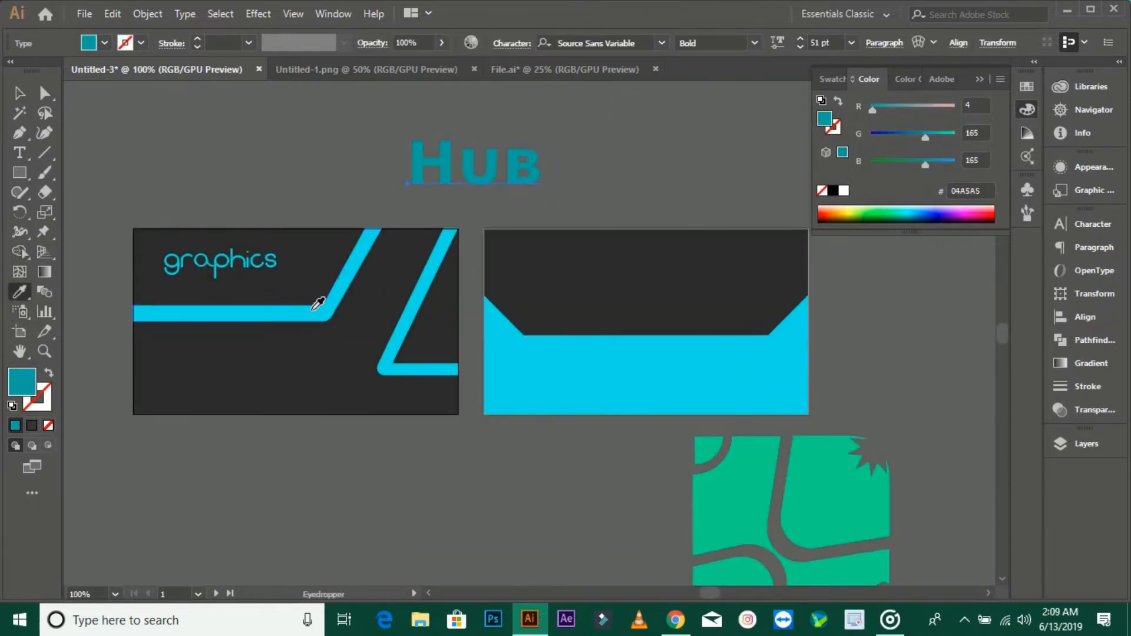
# - Colour the "Hub" text with the bands' cyan and place it, scaled down, beneath the right end of "graphics"
pyautogui.click(318, 303)
pyautogui.press('v')
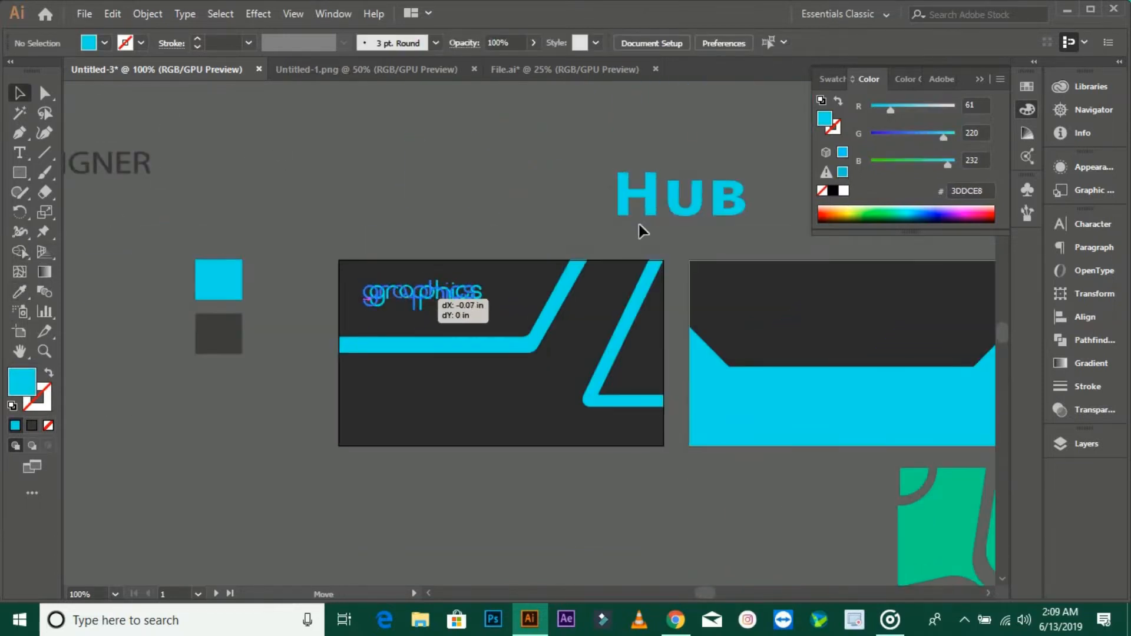
pyautogui.click(677, 218)
pyautogui.moveTo(719, 241); pyautogui.dragTo(359, 372)
pyautogui.scroll(1, 684, 213)
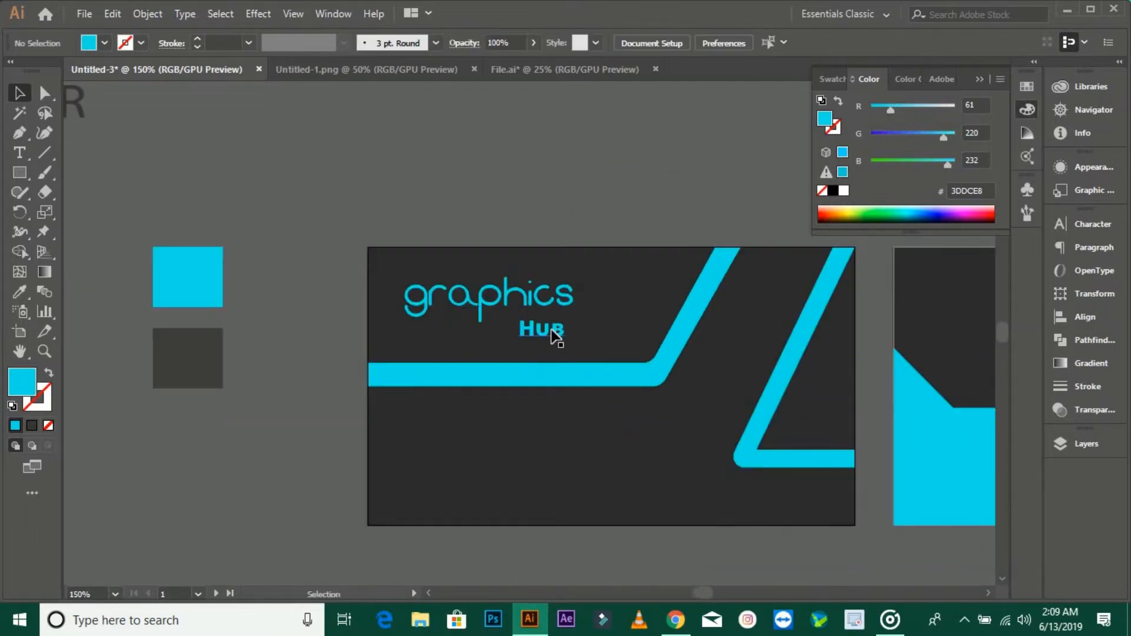
# - Recolour the "Hub" text white with no stroke
pyautogui.click(548, 322)
pyautogui.click(12, 406)
pyautogui.click(38, 405)
pyautogui.click(48, 425)
pyautogui.click(524, 360)
# - Move the "graphics" and "Hub" texts together slightly to the right on the first artboard
pyautogui.click(565, 322)
pyautogui.keyDown('shift'); pyautogui.click(560, 301); pyautogui.keyUp('shift')
pyautogui.moveTo(560, 300)
pyautogui.mouseDown()
pyautogui.moveTo(575, 307)
pyautogui.moveTo(574, 296)
pyautogui.mouseUp()
pyautogui.click(581, 195)
# - Scale the green logo icon down and place it in the upper middle of the second artboard's dark area
pyautogui.moveTo(624, 378); pyautogui.dragTo(428, 338)
pyautogui.moveTo(459, 398); pyautogui.dragTo(402, 396)
pyautogui.moveTo(847, 335); pyautogui.dragTo(552, 341)
pyautogui.scroll(-1, 625, 443)
pyautogui.moveTo(613, 444); pyautogui.dragTo(560, 348)
pyautogui.moveTo(666, 442); pyautogui.dragTo(513, 214)
pyautogui.moveTo(655, 369); pyautogui.dragTo(588, 300)
pyautogui.moveTo(575, 260); pyautogui.dragTo(588, 352)
pyautogui.scroll(1, 596, 263)
pyautogui.moveTo(564, 307); pyautogui.dragTo(563, 302)
pyautogui.moveTo(580, 349); pyautogui.dragTo(576, 337)
pyautogui.moveTo(544, 298); pyautogui.dragTo(542, 298)
pyautogui.moveTo(539, 295); pyautogui.dragTo(534, 295)
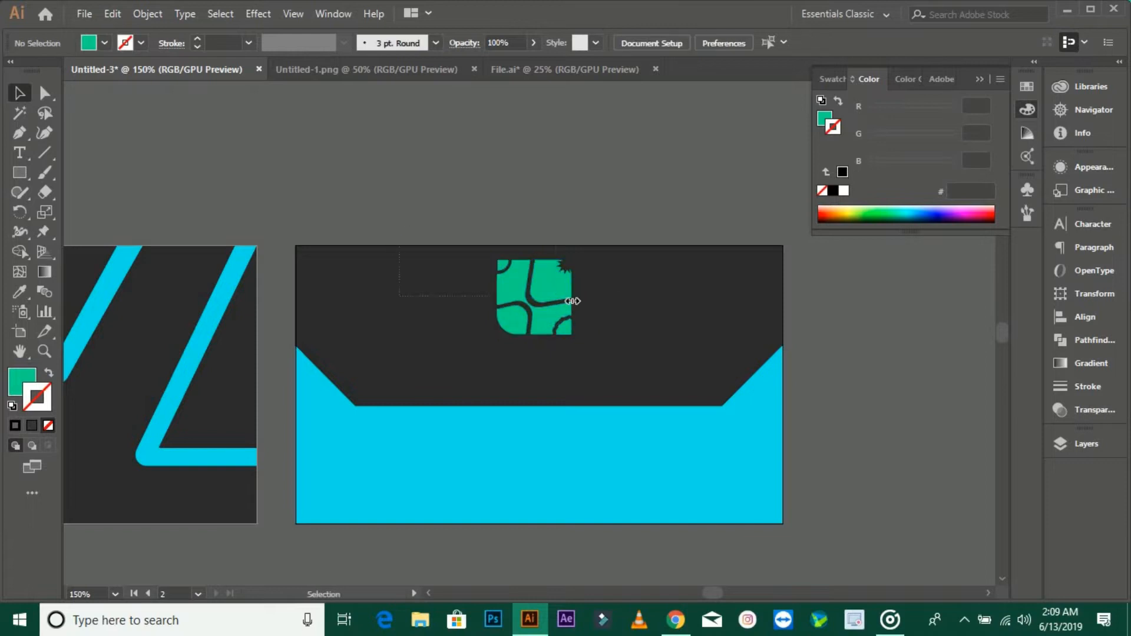
# - Centre the logo icon horizontally on the second artboard's dark background
pyautogui.keyDown('shift'); pyautogui.click(458, 252); pyautogui.keyUp('shift')
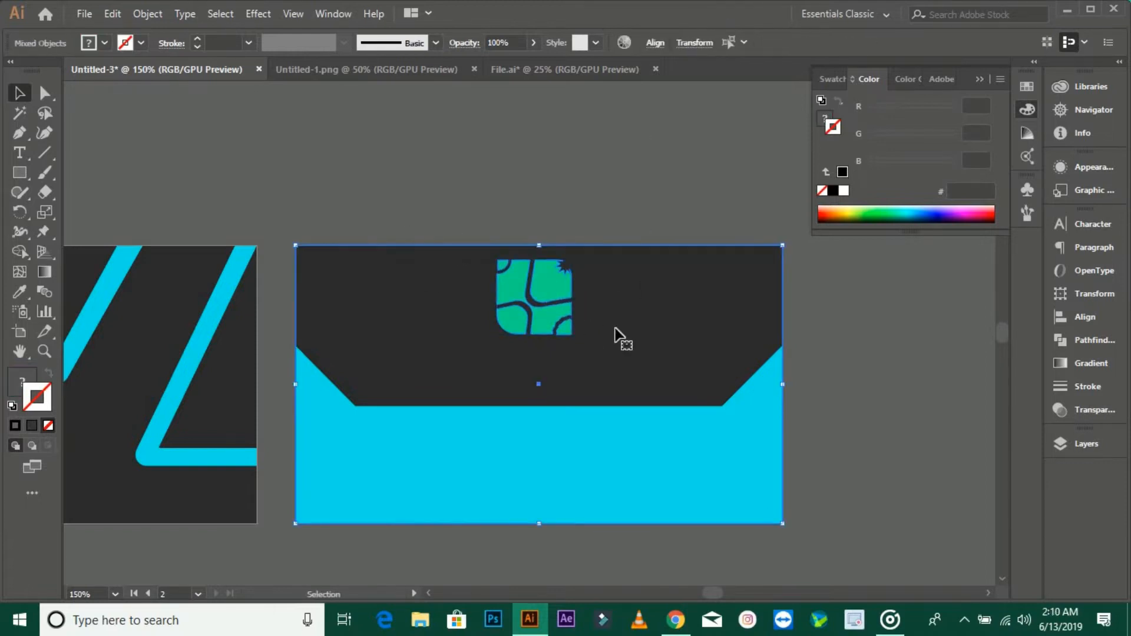
pyautogui.click(655, 43)
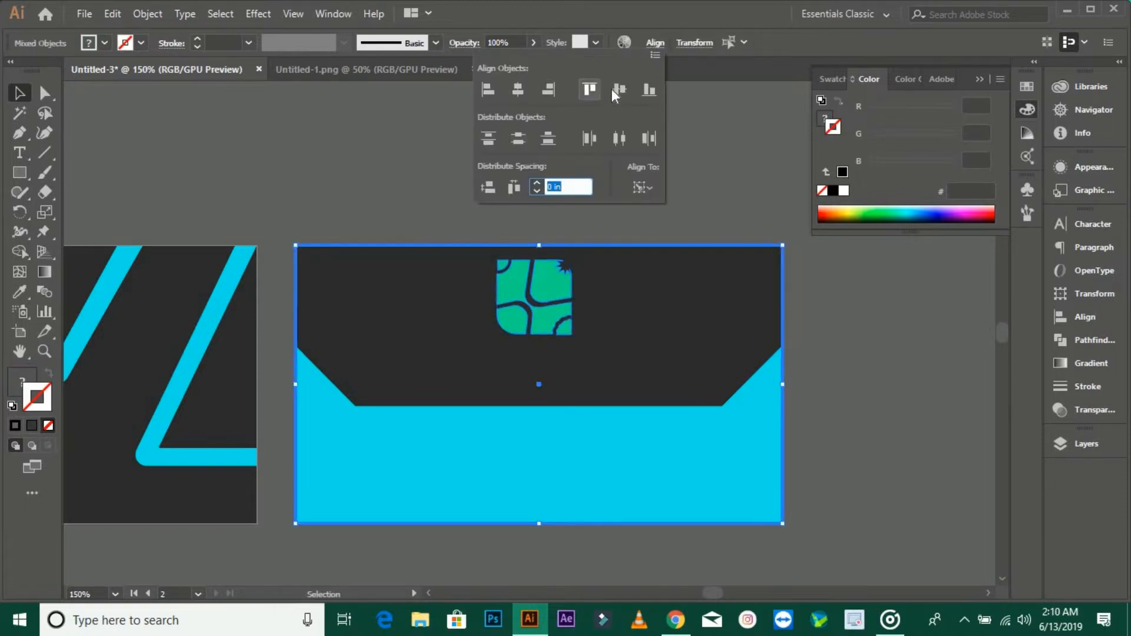
pyautogui.click(516, 92)
pyautogui.click(436, 144)
pyautogui.moveTo(651, 306); pyautogui.dragTo(675, 307)
pyautogui.click(575, 288)
pyautogui.click(19, 292)
pyautogui.click(12, 406)
pyautogui.click(48, 425)
pyautogui.click(131, 278)
pyautogui.hotkey('ctrl', 'z')
pyautogui.click(20, 94)
pyautogui.click(377, 210)
pyautogui.moveTo(381, 213); pyautogui.dragTo(426, 232)
pyautogui.scroll(-1, 471, 203)
# - Recolour the logo icon on the second artboard with the bands' cyan using the Eyedropper
pyautogui.click(560, 262)
pyautogui.click(19, 292)
pyautogui.click(100, 317)
pyautogui.click(20, 94)
pyautogui.click(377, 195)
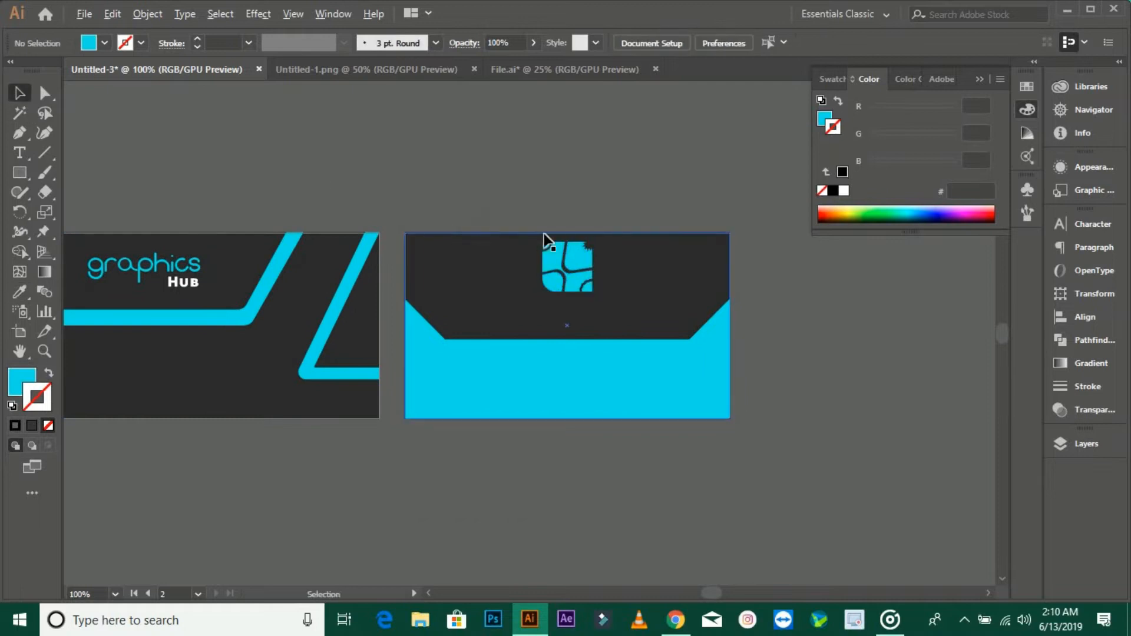
pyautogui.scroll(2, 530, 239)
pyautogui.scroll(-2, 460, 306)
# - Move the "Designer" text beneath the icon on the second artboard and scale it down to 28.08 pt
pyautogui.moveTo(472, 315); pyautogui.dragTo(736, 360)
pyautogui.moveTo(90, 220); pyautogui.dragTo(681, 396)
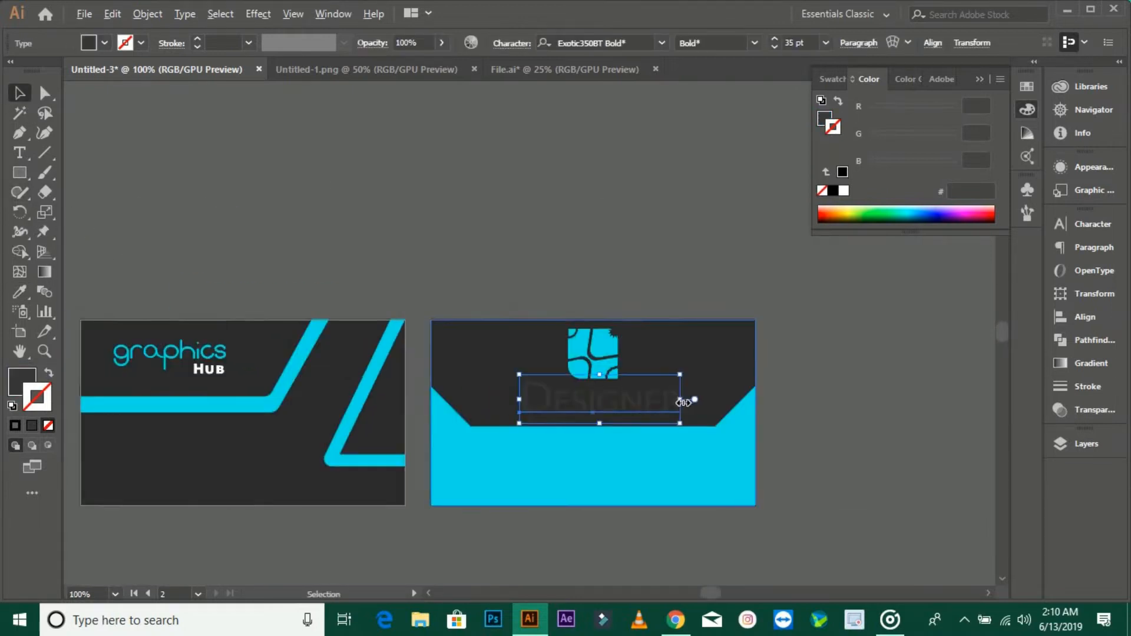
pyautogui.scroll(1, 681, 397)
pyautogui.moveTo(593, 411); pyautogui.dragTo(589, 406)
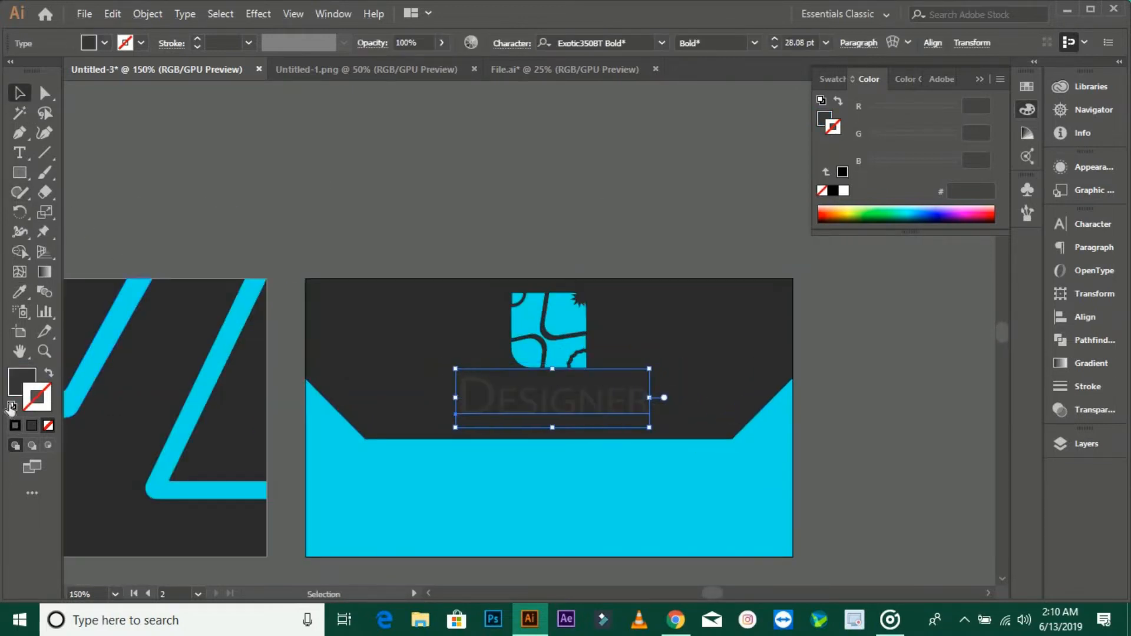
# - Colour the "Designer" text white with no stroke and scale it down slightly
pyautogui.click(12, 406)
pyautogui.press('/')
pyautogui.click(155, 260)
pyautogui.click(563, 404)
pyautogui.moveTo(649, 428); pyautogui.dragTo(641, 424)
pyautogui.moveTo(582, 404); pyautogui.dragTo(578, 404)
# - Centre the "Designer" text horizontally on the second artboard's dark background
pyautogui.keyDown('shift'); pyautogui.click(431, 320); pyautogui.keyUp('shift')
pyautogui.click(426, 321)
pyautogui.click(557, 45)
pyautogui.click(511, 125)
pyautogui.click(552, 348)
pyautogui.keyDown('shift'); pyautogui.click(557, 399); pyautogui.keyUp('shift')
pyautogui.click(575, 272)
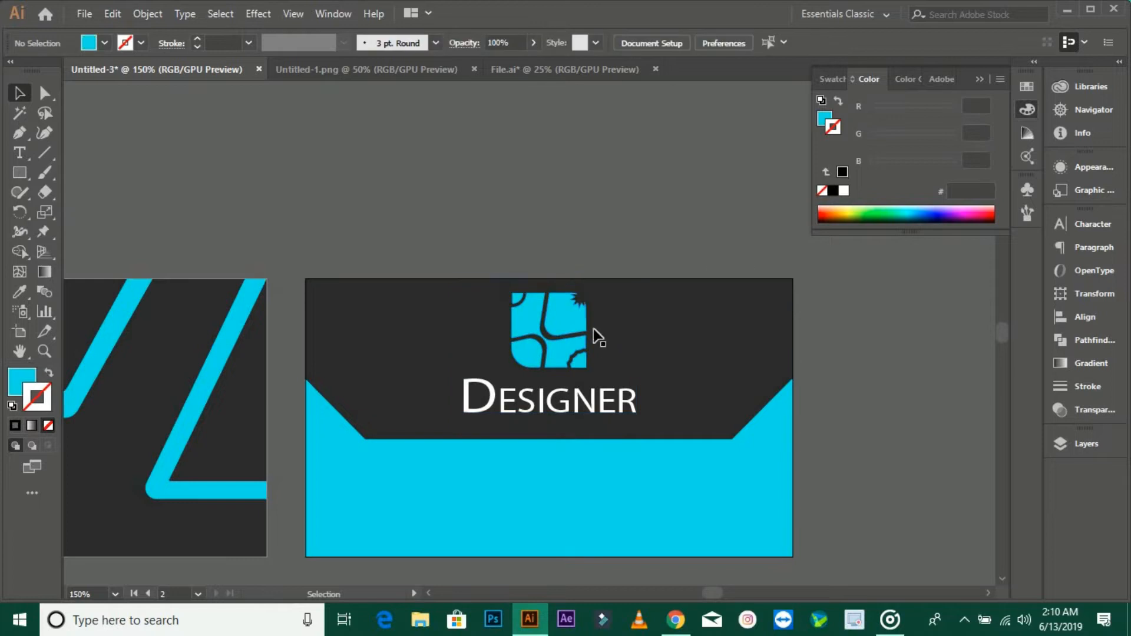
# - Shrink the "Designer" text a little more beneath the icon on the second artboard
pyautogui.scroll(-3, 472, 330)
pyautogui.click(616, 332)
pyautogui.moveTo(646, 339); pyautogui.dragTo(641, 336)
pyautogui.click(591, 120)
pyautogui.moveTo(240, 109); pyautogui.dragTo(514, 153)
pyautogui.scroll(-1, 514, 154)
pyautogui.moveTo(465, 354); pyautogui.dragTo(435, 409)
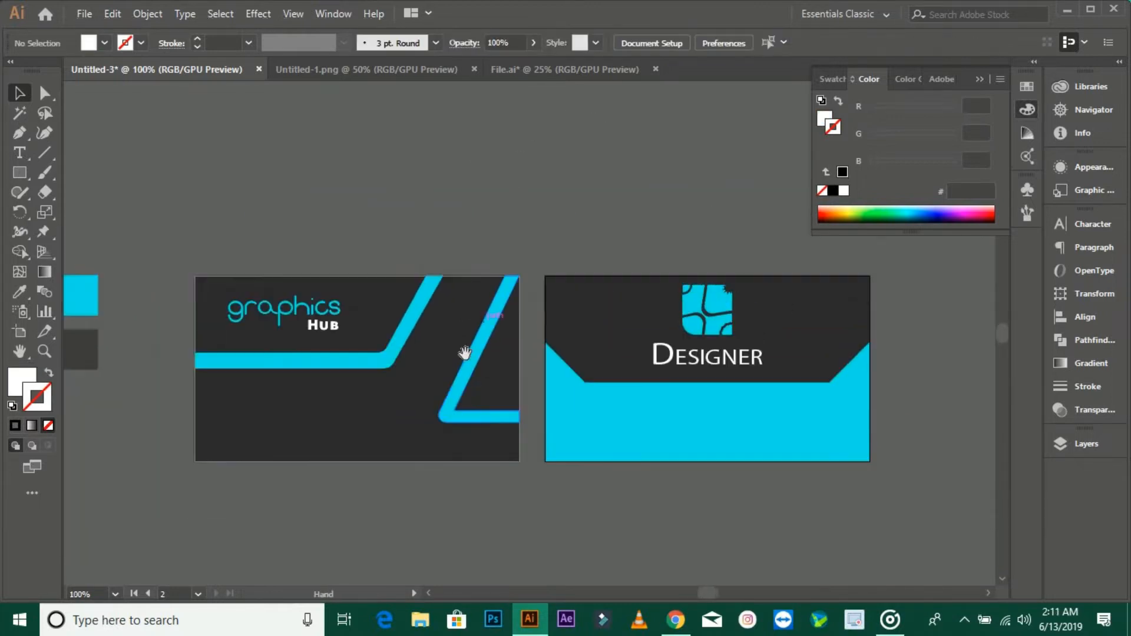
# - Draw an open four-point Pen path on the second artboard, from edge to edge just below the dark shape's angled border
pyautogui.scroll(1, 699, 446)
pyautogui.moveTo(735, 449); pyautogui.dragTo(677, 433)
pyautogui.scroll(-1, 699, 446)
pyautogui.scroll(1, 695, 442)
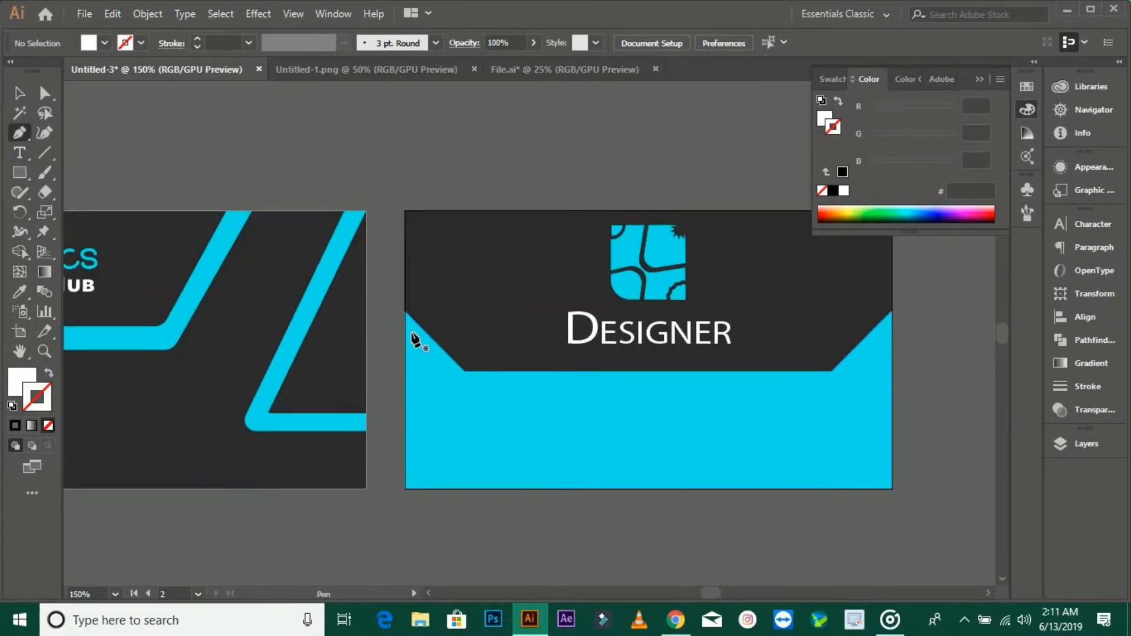
pyautogui.click(405, 312)
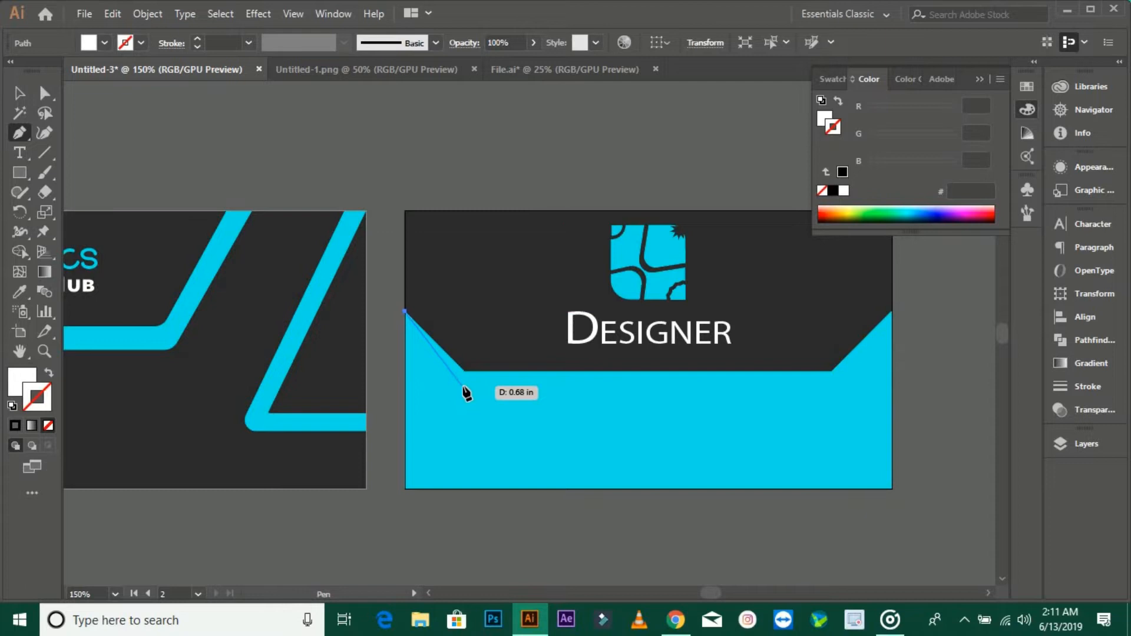
pyautogui.click(463, 387)
pyautogui.click(834, 387)
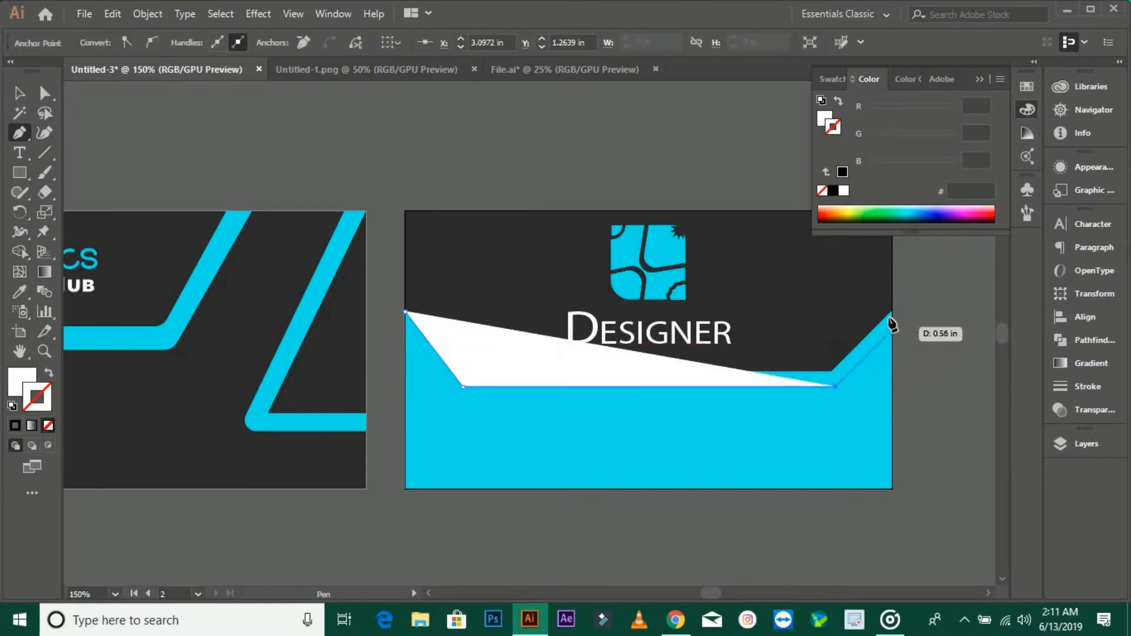
pyautogui.click(891, 311)
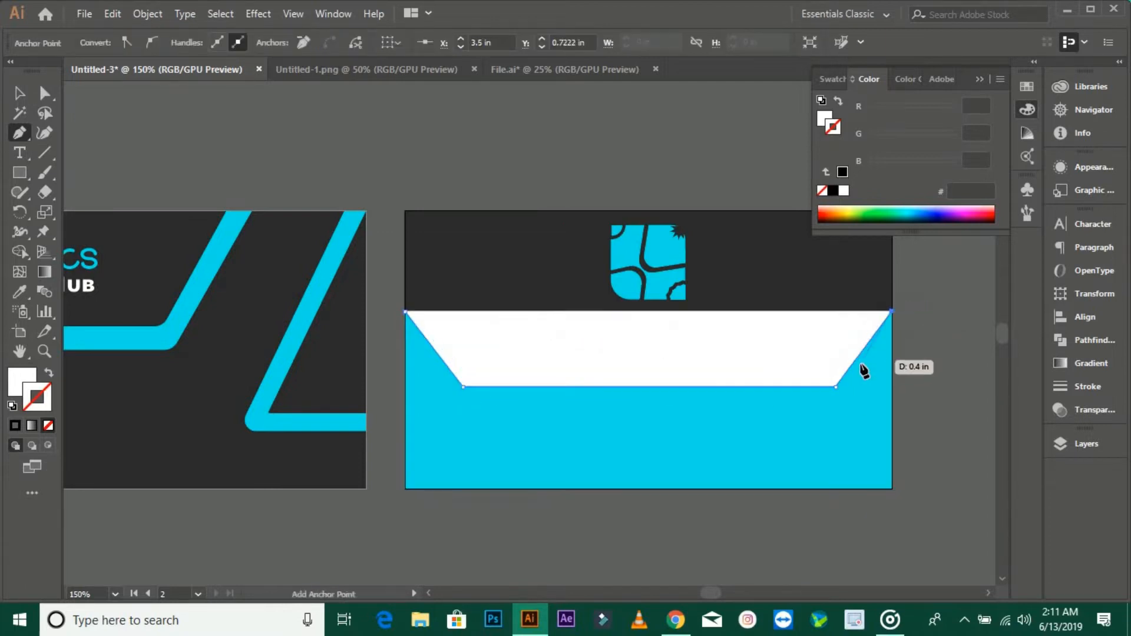
# - Give the new path a 1 pt white stroke and no fill
pyautogui.click(48, 372)
pyautogui.press('v')
pyautogui.click(200, 38)
pyautogui.click(199, 39)
pyautogui.hotkey('ctrl', 'z')
pyautogui.hotkey('ctrl', 'z')
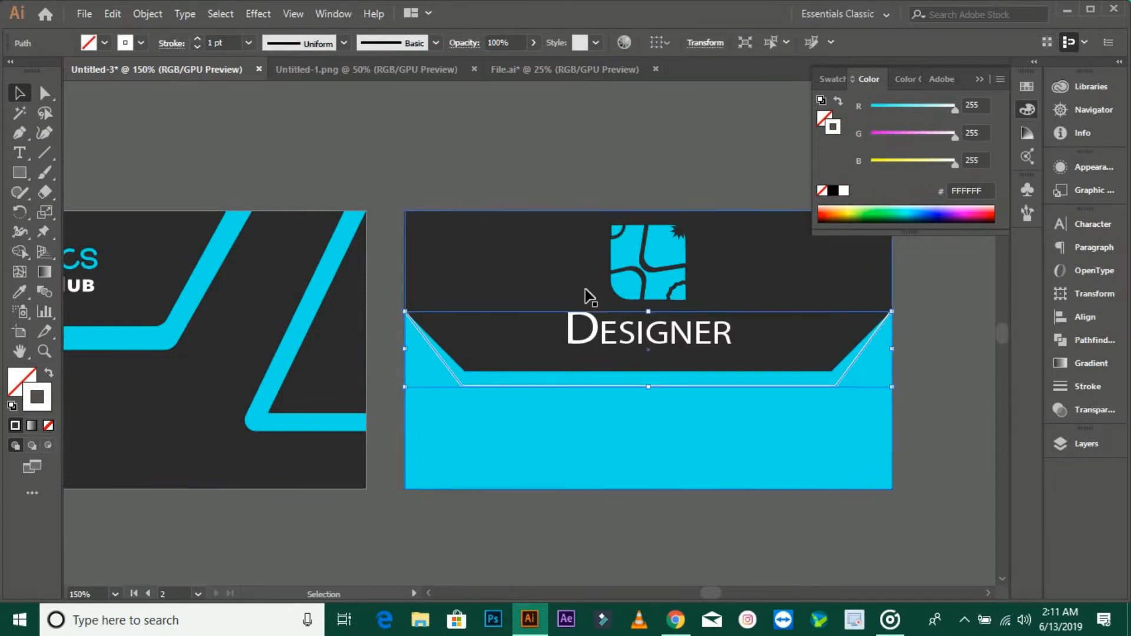
# - Colour the path's stroke dark grey 282828, sampled from the card's background, keeping it unfilled
pyautogui.hotkey('ctrl', '=')
pyautogui.click(20, 133)
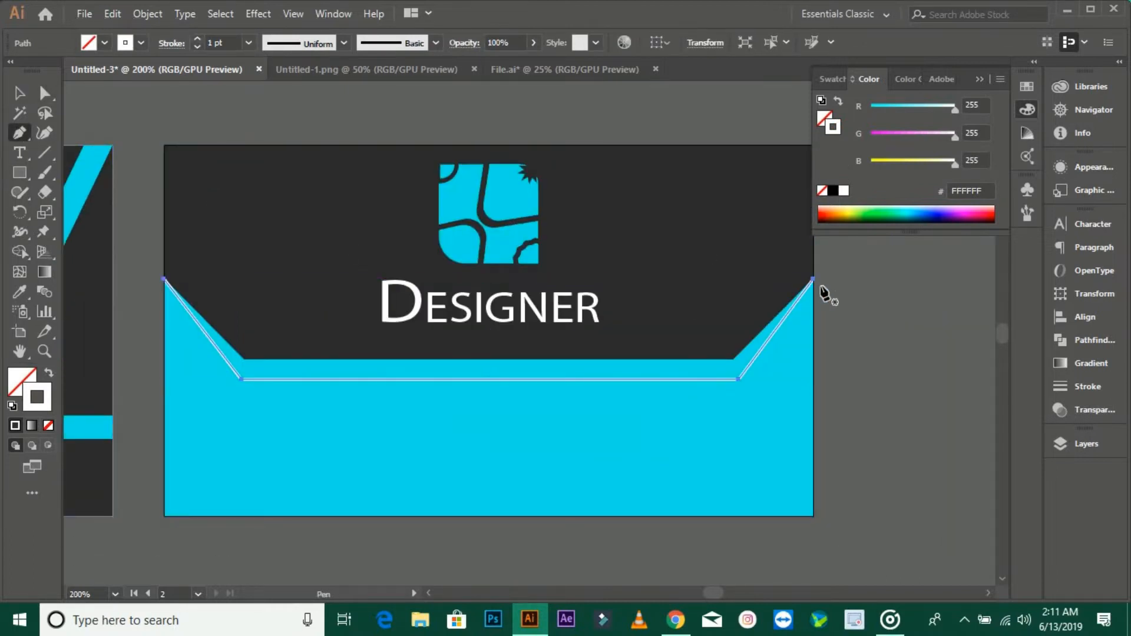
pyautogui.click(18, 96)
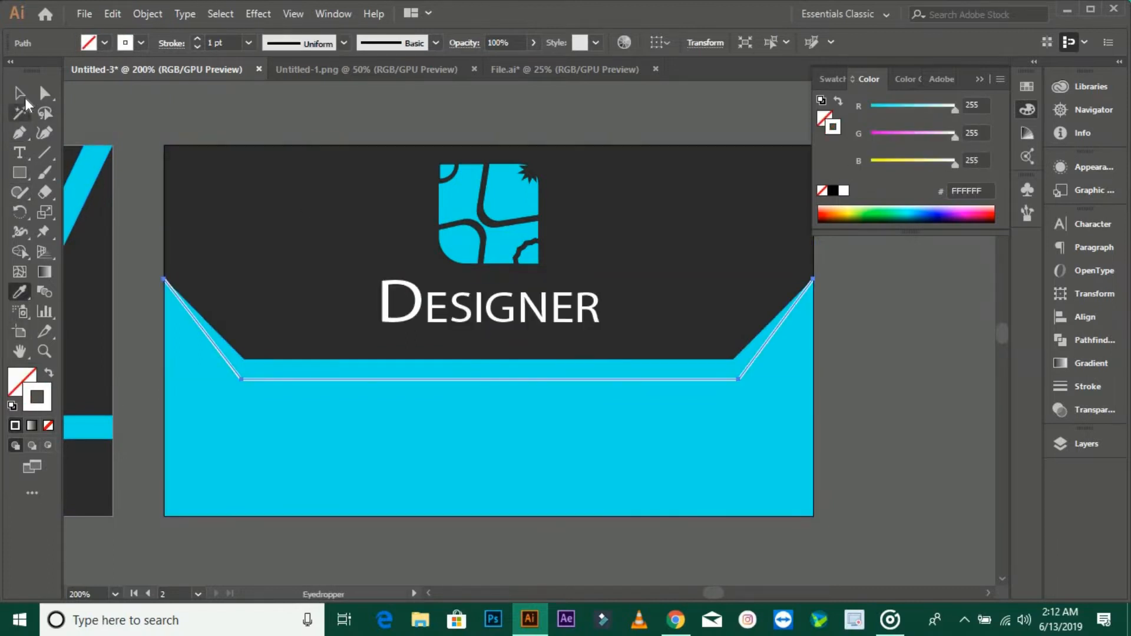
pyautogui.click(19, 293)
pyautogui.click(254, 233)
pyautogui.hotkey('shift', 'x')
pyautogui.click(20, 93)
pyautogui.click(474, 321)
pyautogui.click(582, 380)
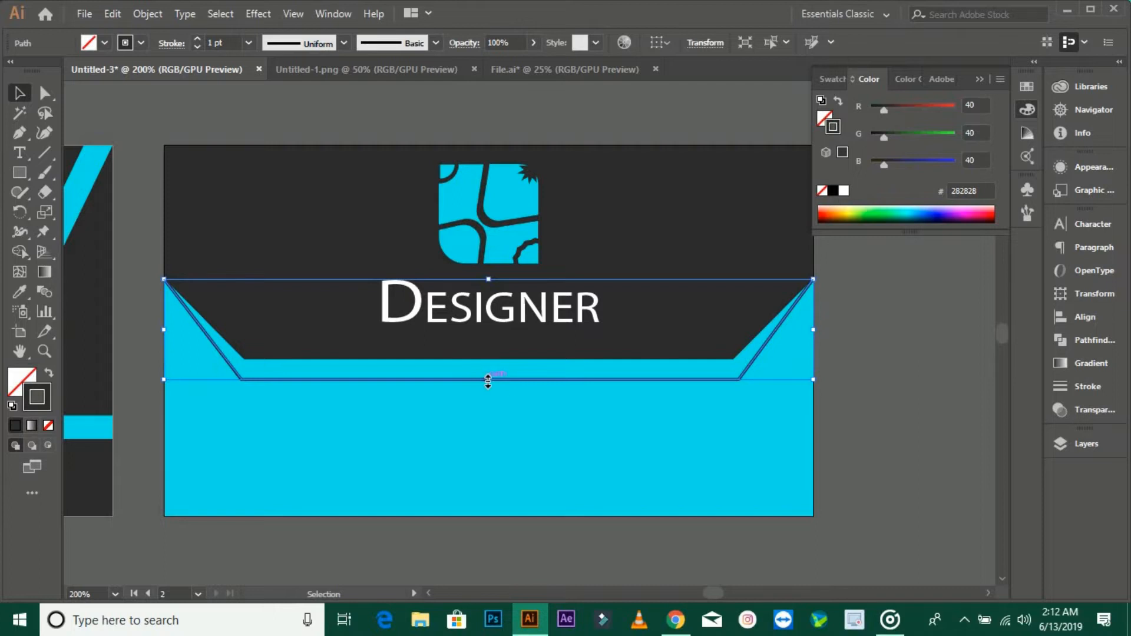
# - Apply a width profile tapered at both ends to the dark path and set its stroke weight to 6 pt
pyautogui.click(317, 45)
pyautogui.click(295, 88)
pyautogui.click(198, 39)
pyautogui.click(198, 39)
pyautogui.click(198, 39)
pyautogui.click(198, 39)
pyautogui.click(199, 38)
pyautogui.click(219, 127)
# - Stretch the tapered line slightly downward, keeping its upper ends on the card edges, to widen the cyan band above it
pyautogui.scroll(1, 384, 312)
pyautogui.moveTo(372, 296); pyautogui.dragTo(387, 235)
pyautogui.scroll(-1, 386, 235)
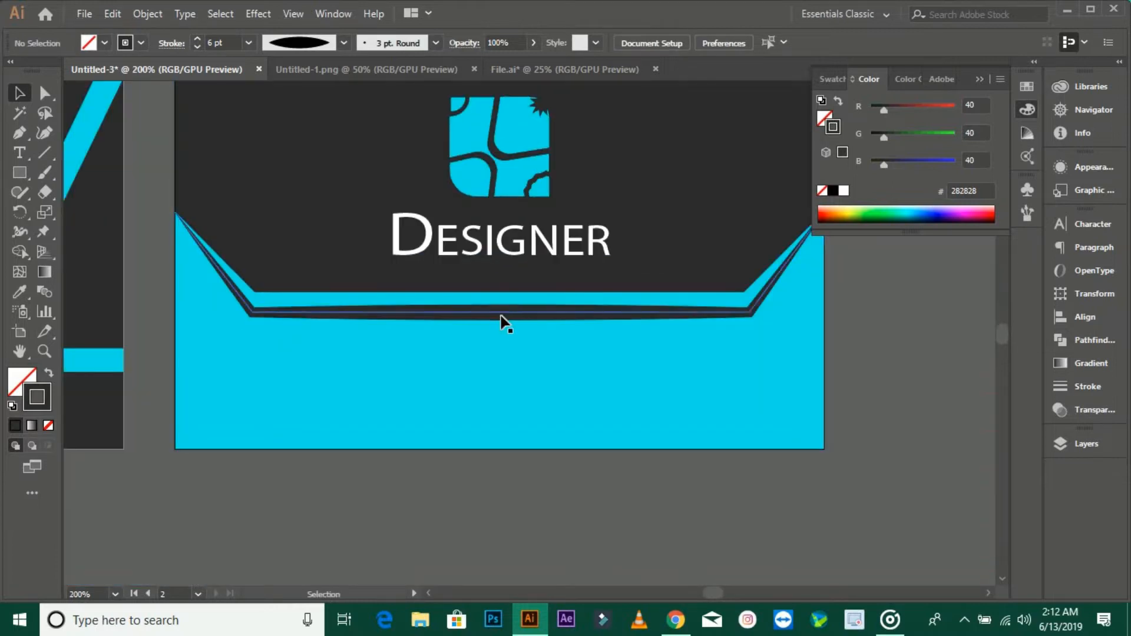
pyautogui.click(498, 316)
pyautogui.moveTo(499, 317); pyautogui.dragTo(498, 330)
pyautogui.click(515, 492)
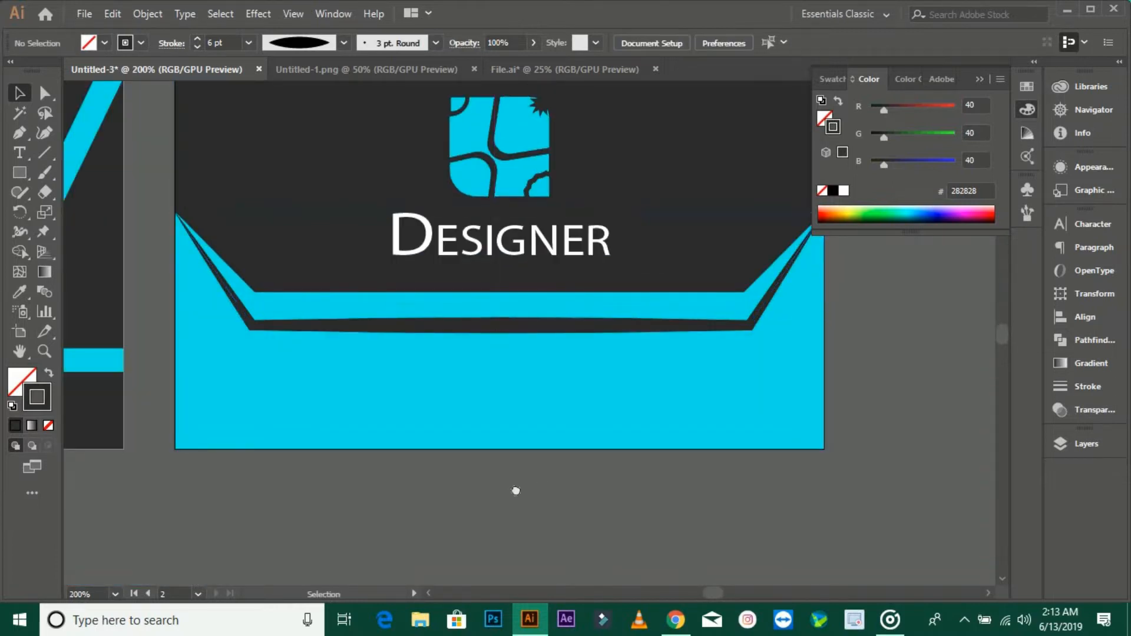
pyautogui.moveTo(491, 445); pyautogui.dragTo(531, 459)
pyautogui.moveTo(554, 385); pyautogui.dragTo(581, 399)
pyautogui.scroll(3, 295, 318)
pyautogui.moveTo(366, 388); pyautogui.dragTo(503, 540)
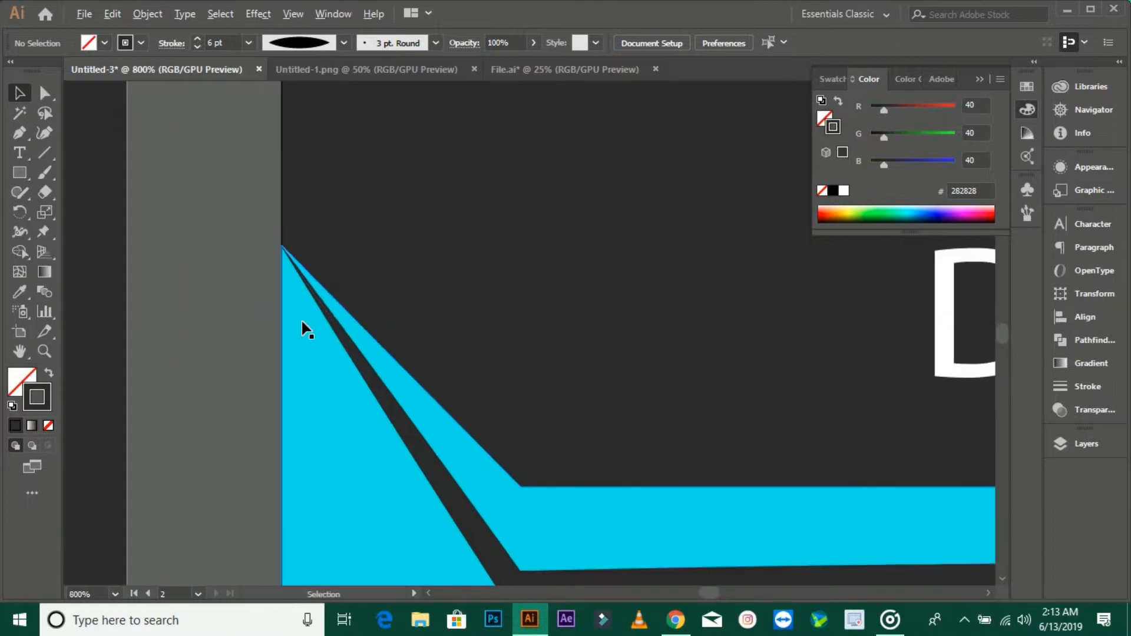
pyautogui.moveTo(303, 326); pyautogui.dragTo(196, 303)
pyautogui.scroll(-3, 196, 302)
pyautogui.click(517, 389)
pyautogui.moveTo(518, 386); pyautogui.dragTo(519, 381)
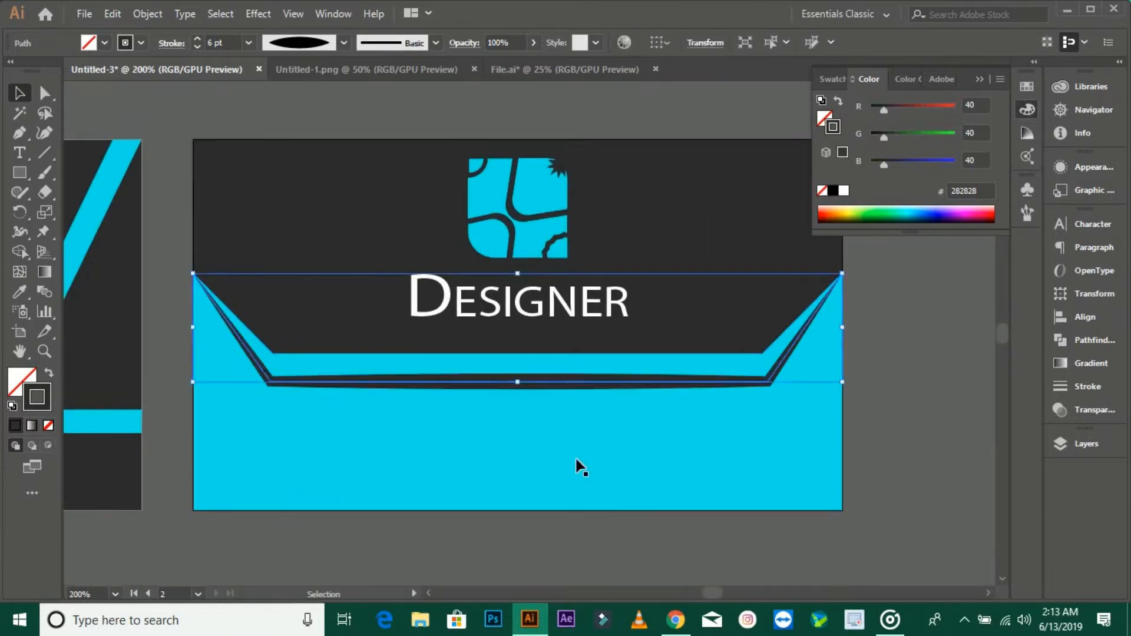
pyautogui.click(560, 524)
# - Add a text object reading "Our Works" above the second artboard
pyautogui.scroll(1, 545, 459)
pyautogui.press('t')
pyautogui.moveTo(233, 223); pyautogui.dragTo(441, 482)
pyautogui.click(371, 244)
pyautogui.press('BackSpace')
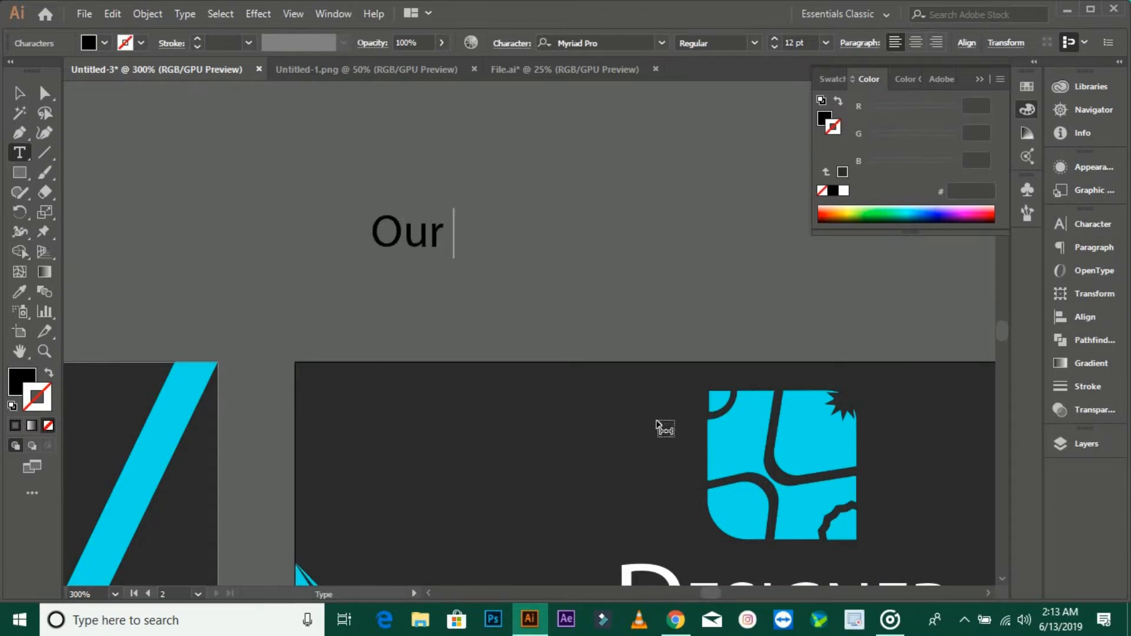
# - Set the font of the "Our Works" text to Palatino Linotype
pyautogui.click(19, 95)
pyautogui.click(625, 42)
pyautogui.write('Punishment')
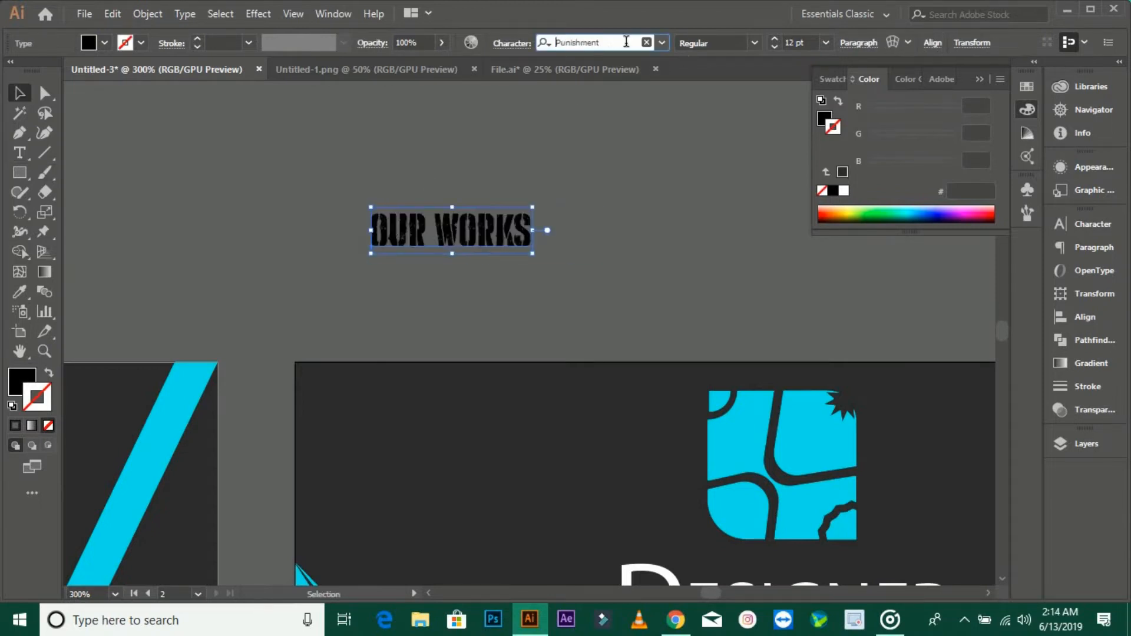
pyautogui.press('Up')
pyautogui.press('Up')
pyautogui.press('Up')
pyautogui.press('Up')
pyautogui.press('Up')
pyautogui.press('Return')
# - Move "Our Works" into the narrow cyan band beneath "Designer" and scale it down to 7.16 pt
pyautogui.scroll(-2, 376, 173)
pyautogui.moveTo(459, 212); pyautogui.dragTo(605, 438)
pyautogui.scroll(5, 605, 435)
pyautogui.moveTo(701, 478); pyautogui.dragTo(581, 450)
pyautogui.moveTo(475, 396); pyautogui.dragTo(476, 417)
pyautogui.moveTo(475, 417); pyautogui.dragTo(598, 409)
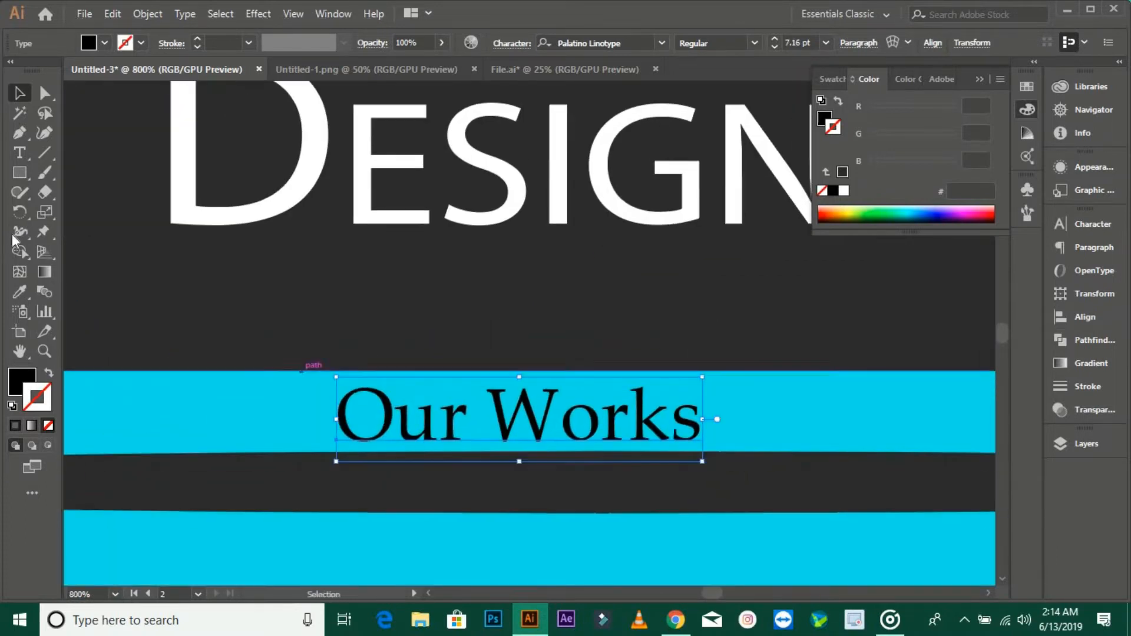
# - Colour the "Our Works" text white with no stroke
pyautogui.click(13, 406)
pyautogui.click(48, 425)
pyautogui.click(167, 310)
pyautogui.scroll(-2, 663, 378)
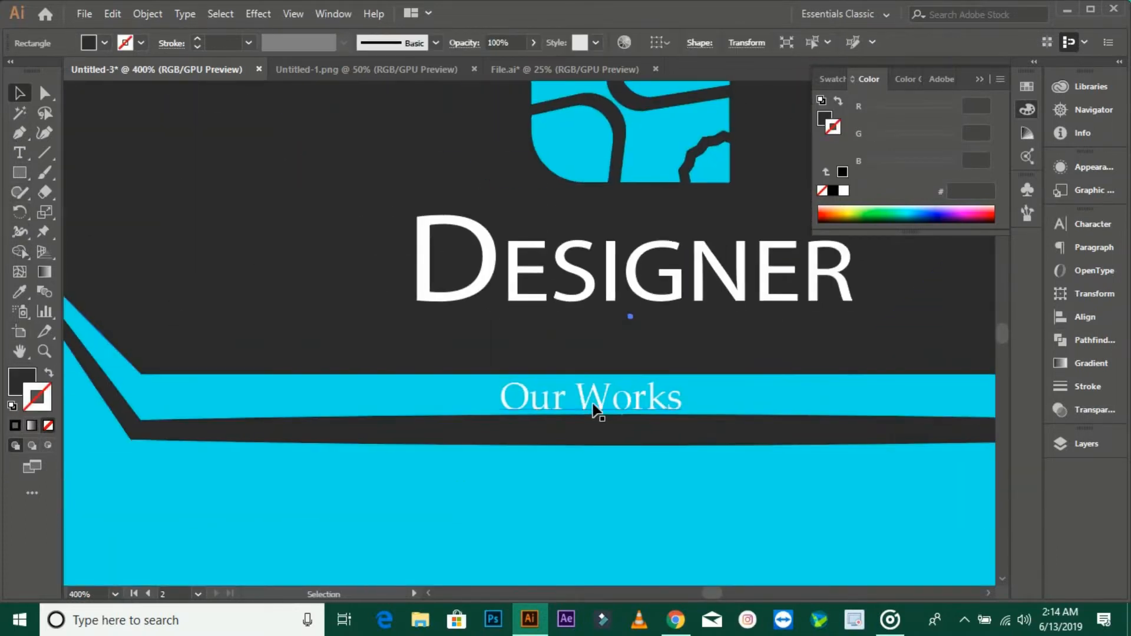
# - Colour the "Our Works" text dark grey, sampled from the card's background
pyautogui.click(583, 406)
pyautogui.click(20, 292)
pyautogui.click(201, 282)
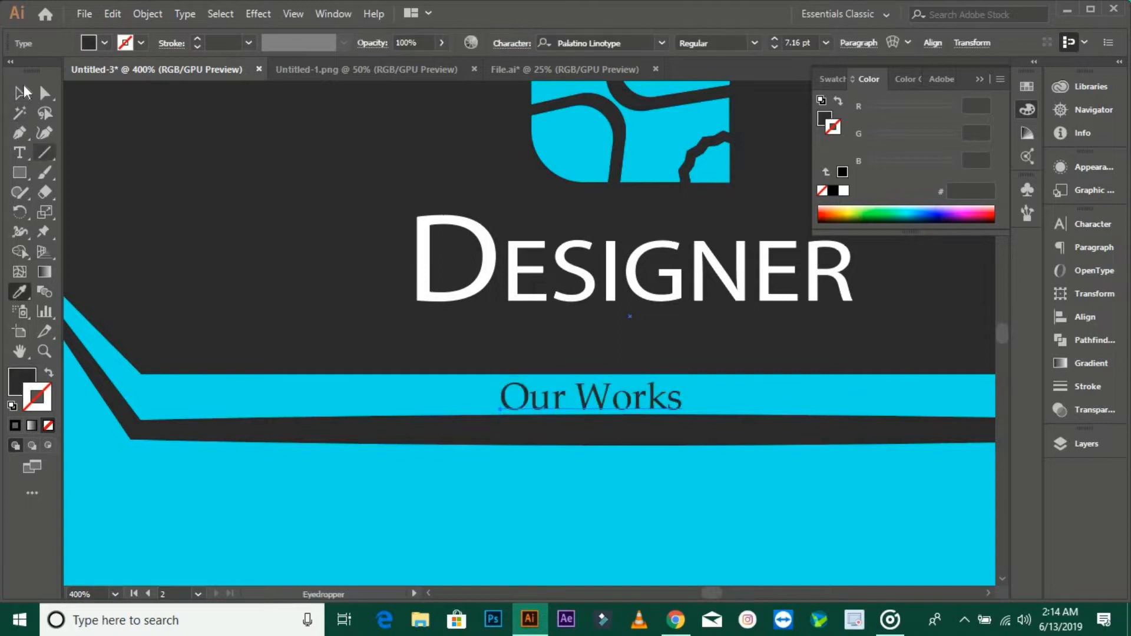
pyautogui.click(19, 93)
pyautogui.click(265, 283)
# - Centre "Our Works" horizontally beneath the "Designer" text, using "Designer" as the key object
pyautogui.scroll(-2, 269, 285)
pyautogui.moveTo(343, 432); pyautogui.dragTo(372, 474)
pyautogui.scroll(1, 475, 406)
pyautogui.click(490, 380)
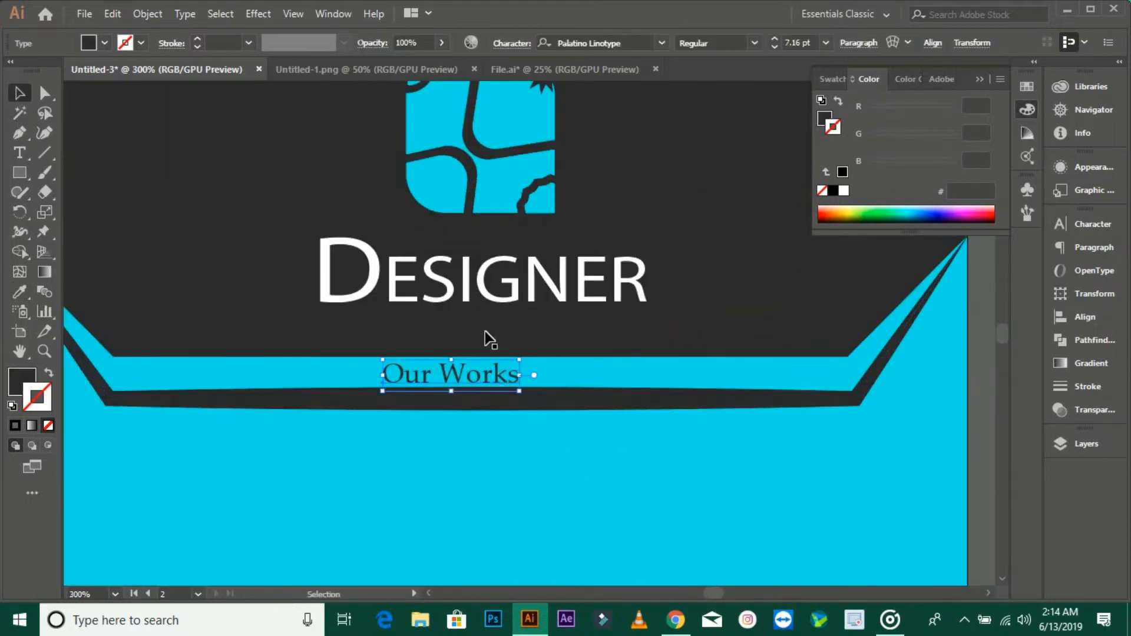
pyautogui.keyDown('shift'); pyautogui.click(509, 294); pyautogui.keyUp('shift')
pyautogui.click(506, 297)
pyautogui.click(966, 43)
pyautogui.click(826, 92)
pyautogui.click(471, 500)
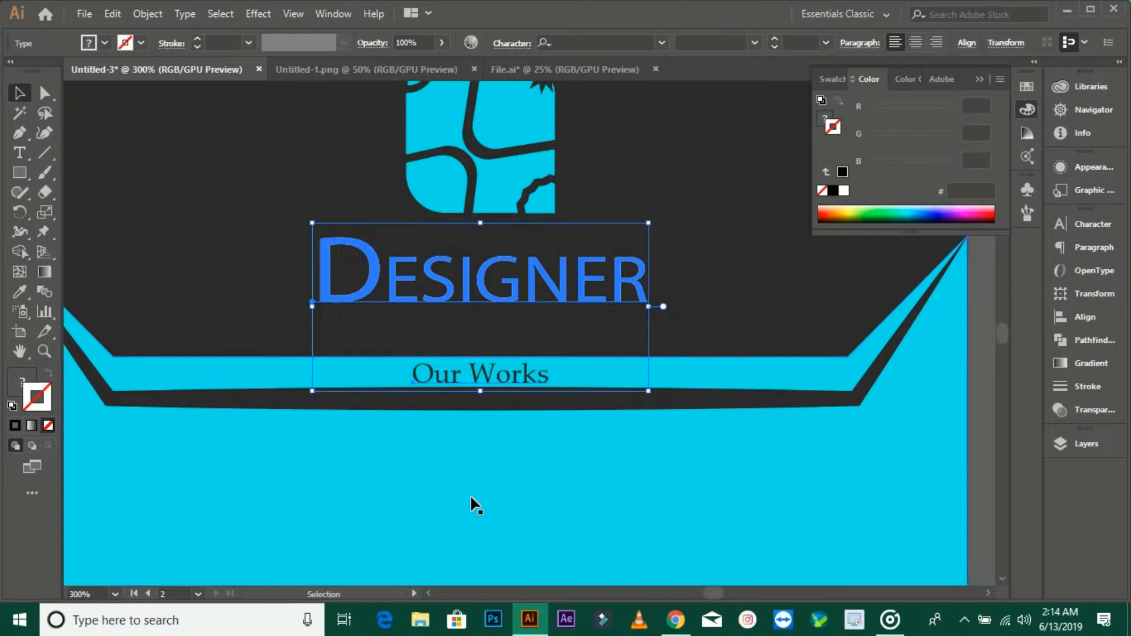
pyautogui.click(472, 499)
# - Recolour the "Our Works" text white by sampling the "Designer" text, with no stroke
pyautogui.scroll(-1, 556, 487)
pyautogui.click(892, 401)
pyautogui.scroll(1, 527, 439)
pyautogui.click(502, 405)
pyautogui.click(20, 291)
pyautogui.click(363, 271)
pyautogui.click(48, 427)
pyautogui.click(20, 93)
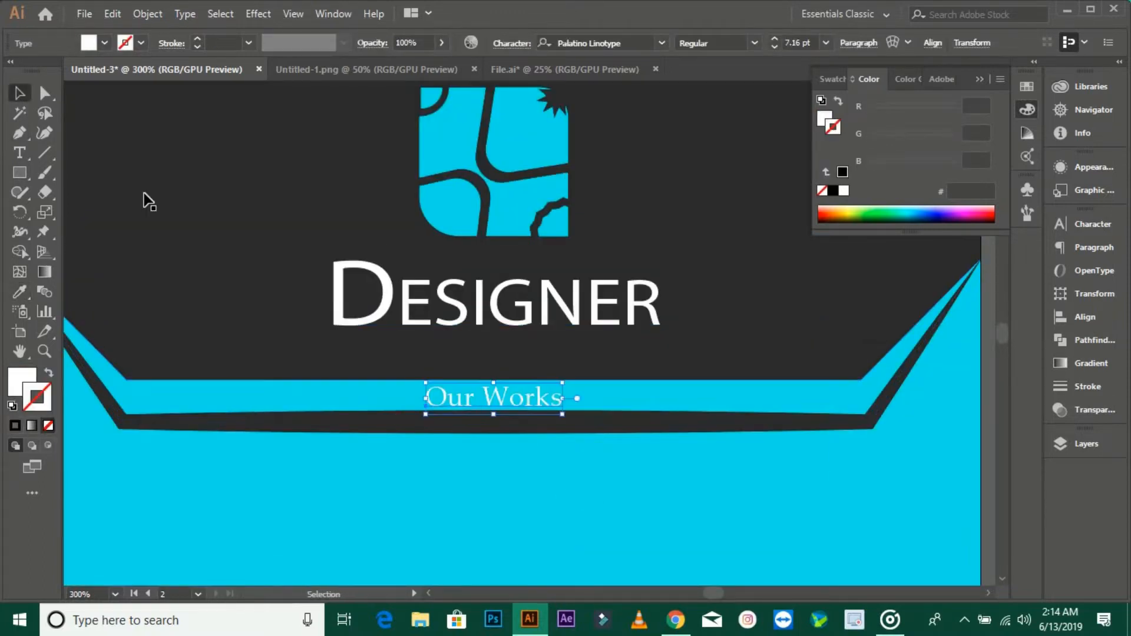
pyautogui.click(148, 204)
# - Recolour the "Our Works" text with the card background's dark grey
pyautogui.scroll(-1, 389, 391)
pyautogui.scroll(1, 503, 390)
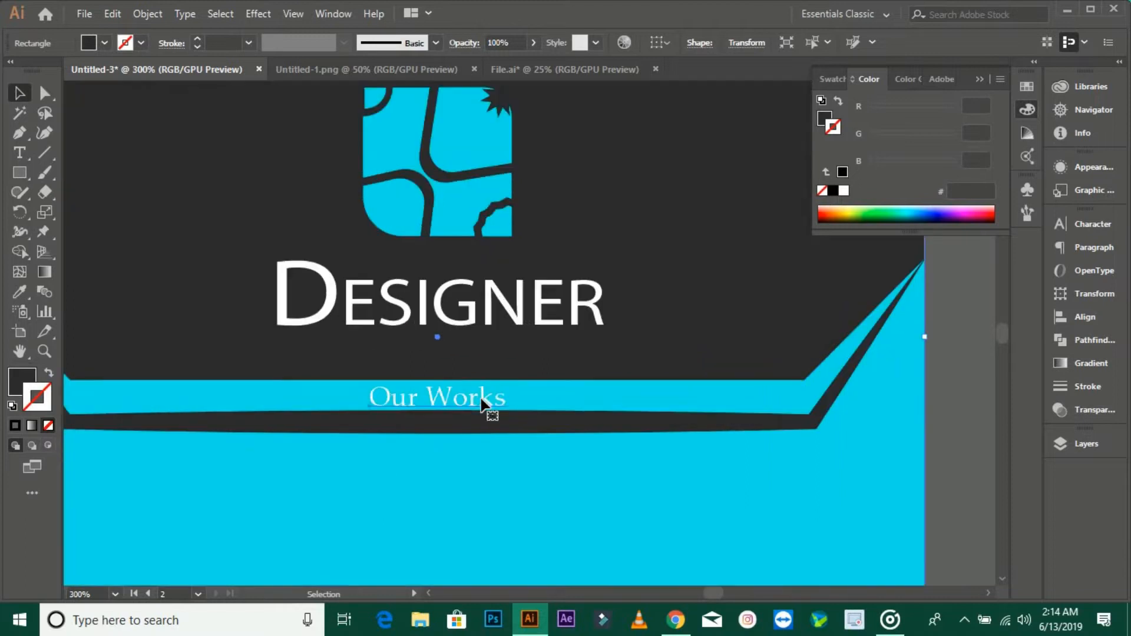
pyautogui.click(483, 401)
pyautogui.click(19, 292)
pyautogui.click(121, 279)
pyautogui.click(19, 93)
# - Enlarge "Our Works" by one font size increment and align its centre horizontally with "Designer" again
pyautogui.scroll(1, 447, 248)
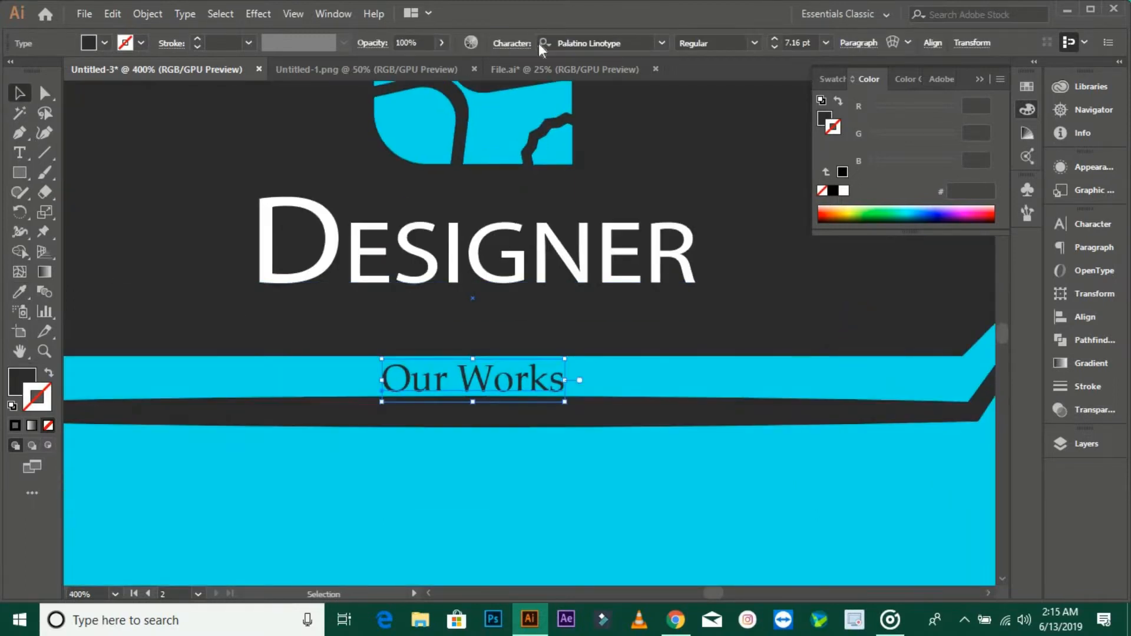
pyautogui.click(774, 40)
pyautogui.moveTo(469, 372); pyautogui.dragTo(464, 372)
pyautogui.click(459, 254)
pyautogui.keyDown('shift'); pyautogui.click(473, 380); pyautogui.keyUp('shift')
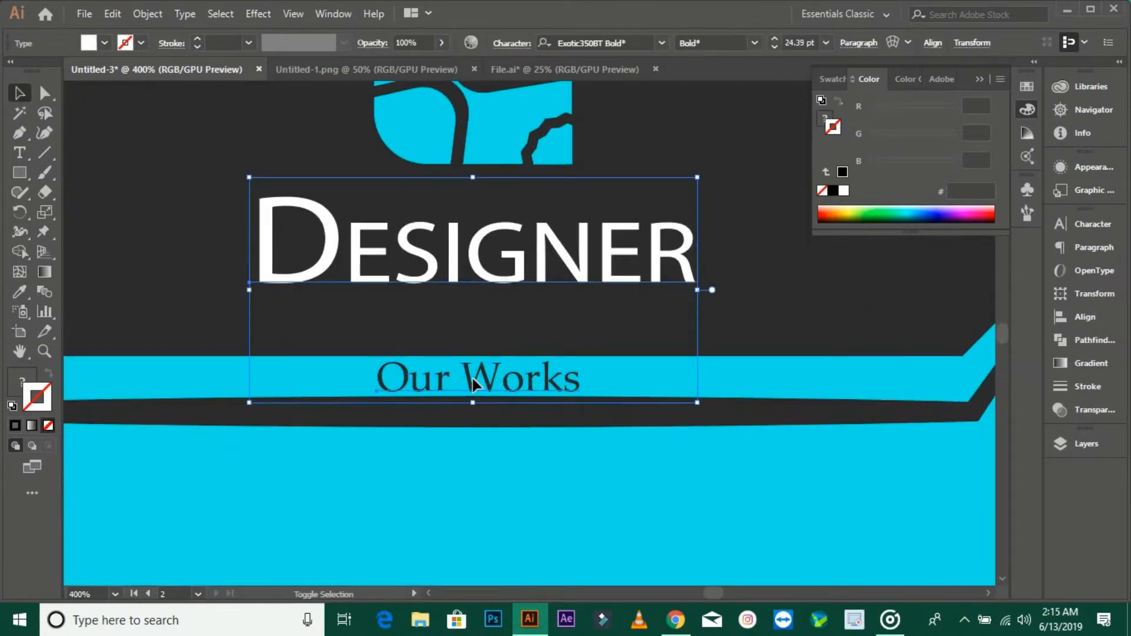
pyautogui.click(474, 256)
pyautogui.click(967, 43)
pyautogui.click(826, 83)
pyautogui.click(766, 461)
pyautogui.scroll(-2, 768, 462)
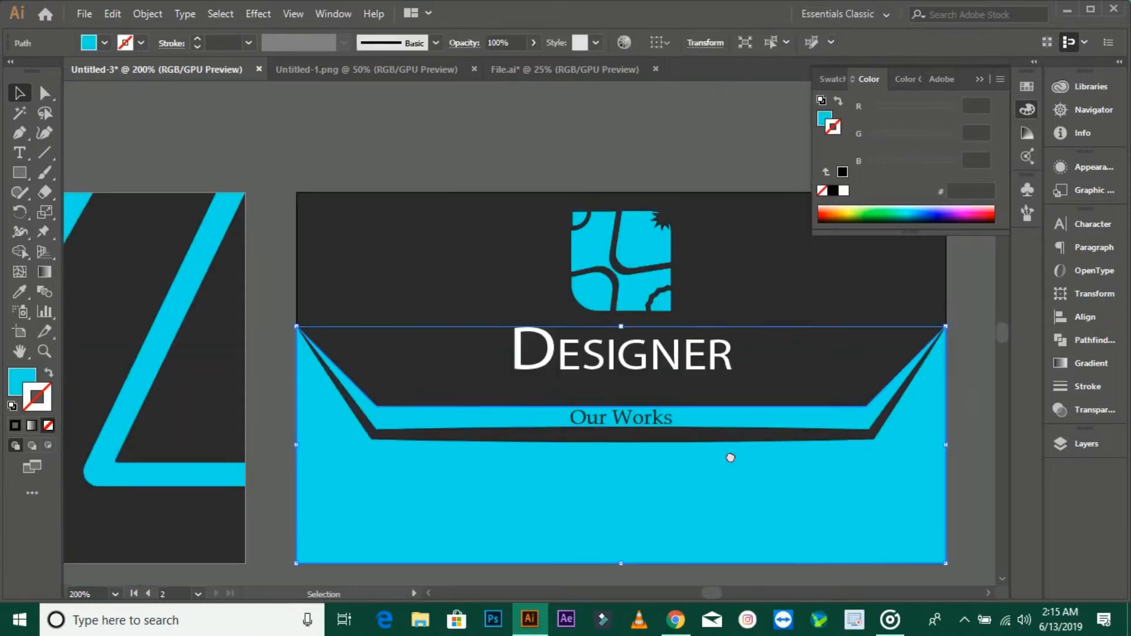
pyautogui.moveTo(730, 458); pyautogui.dragTo(690, 407)
pyautogui.click(659, 539)
# - Draw a small, nearly round many-sided dot with the Star tool beside the "Our Works" text
pyautogui.moveTo(641, 491); pyautogui.dragTo(699, 490)
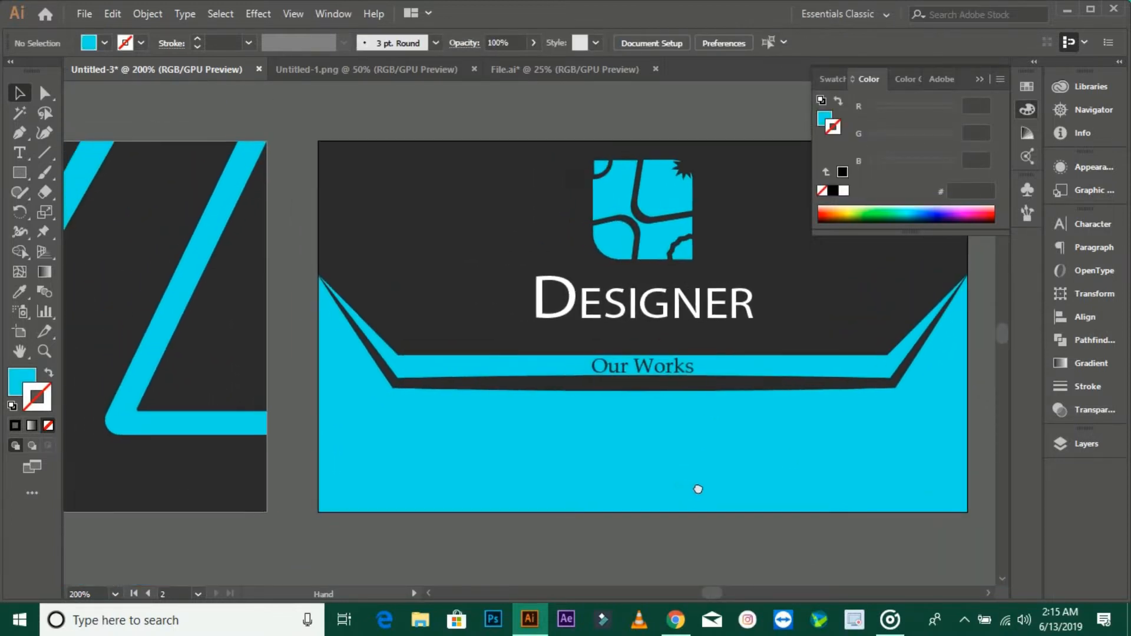
pyautogui.scroll(3, 611, 335)
pyautogui.moveTo(51, 179); pyautogui.dragTo(88, 254)
pyautogui.moveTo(193, 269); pyautogui.dragTo(534, 420)
pyautogui.press('Up')
pyautogui.press('Up')
pyautogui.press('Up')
pyautogui.press('Up')
pyautogui.press('Up')
# - Colour the dot dark grey from the card's background, move it into the cyan band before "Our Works" and shrink it
pyautogui.click(20, 94)
pyautogui.press('i')
pyautogui.click(356, 267)
pyautogui.press('v')
pyautogui.scroll(1, 557, 434)
pyautogui.scroll(4, 537, 427)
pyautogui.moveTo(449, 417); pyautogui.dragTo(442, 377)
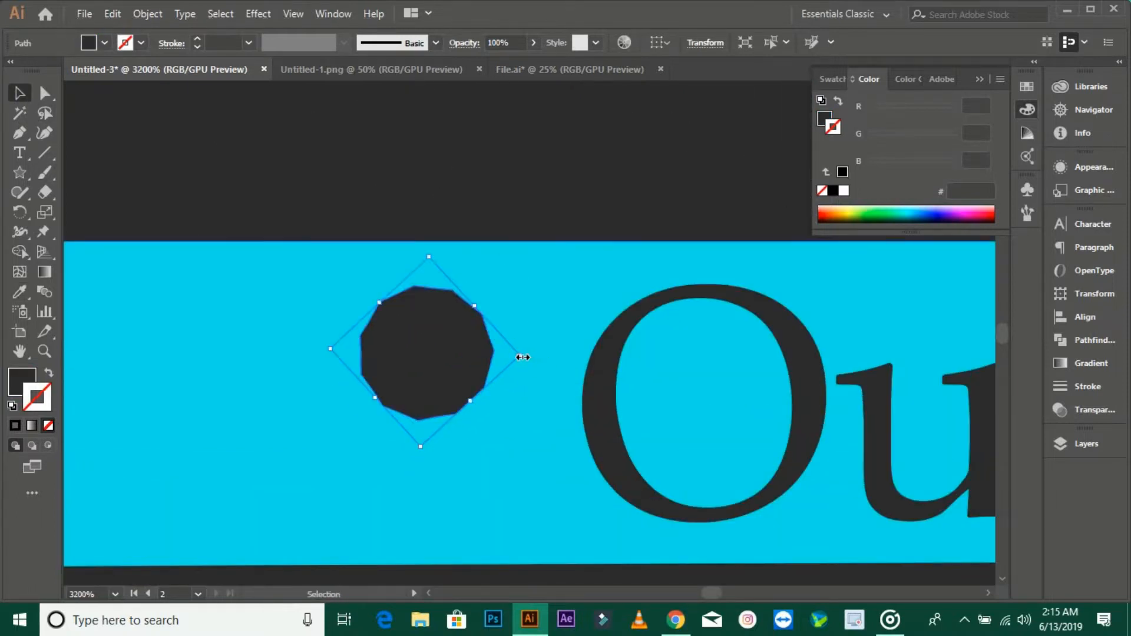
pyautogui.moveTo(519, 356); pyautogui.dragTo(483, 355)
pyautogui.click(514, 272)
# - Place the dot at the upper left of "Our Works" and copy it to the text's upper right end
pyautogui.scroll(-3, 330, 367)
pyautogui.moveTo(356, 361); pyautogui.dragTo(391, 343)
pyautogui.scroll(-2, 361, 382)
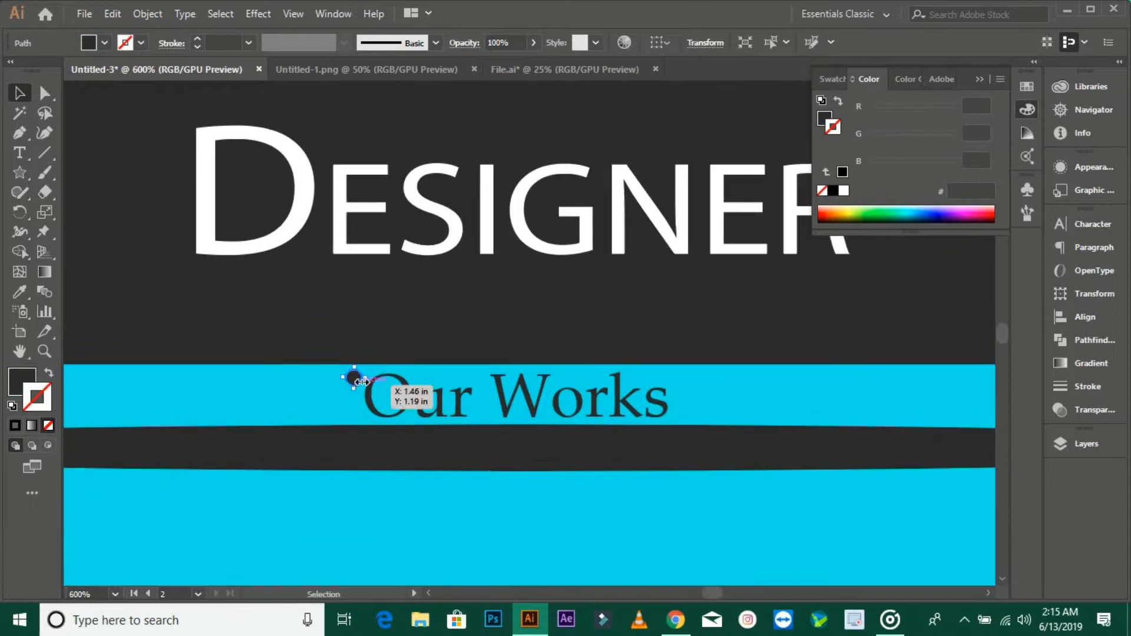
pyautogui.moveTo(534, 387); pyautogui.dragTo(685, 394)
pyautogui.click(655, 317)
pyautogui.scroll(-2, 548, 471)
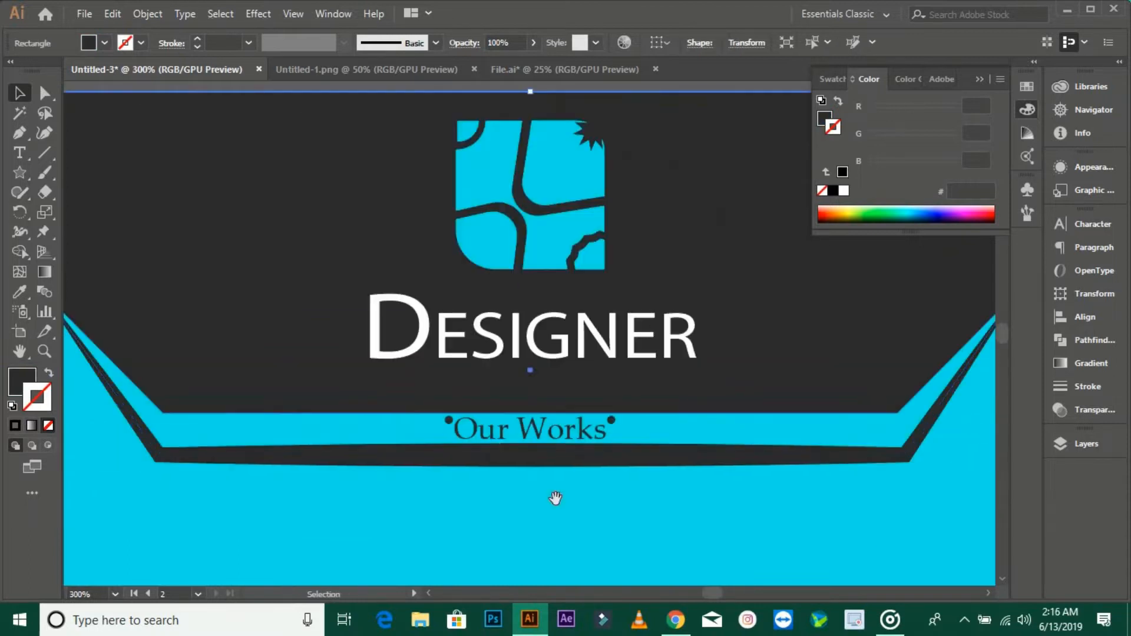
# - Add the text "Logo Design" in the cyan area below the left end of the tapered line
pyautogui.moveTo(556, 500); pyautogui.dragTo(506, 293)
pyautogui.click(458, 493)
pyautogui.moveTo(458, 492); pyautogui.dragTo(478, 493)
pyautogui.moveTo(421, 440); pyautogui.dragTo(643, 501)
pyautogui.moveTo(586, 360); pyautogui.dragTo(518, 440)
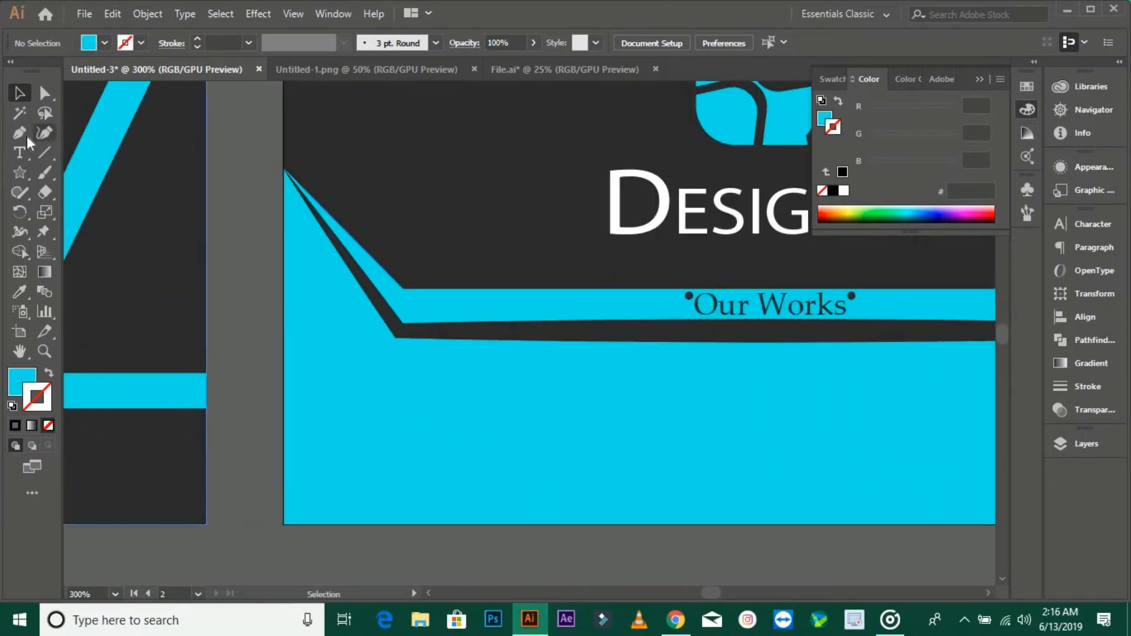
pyautogui.click(21, 155)
pyautogui.click(403, 375)
pyautogui.write('Logo')
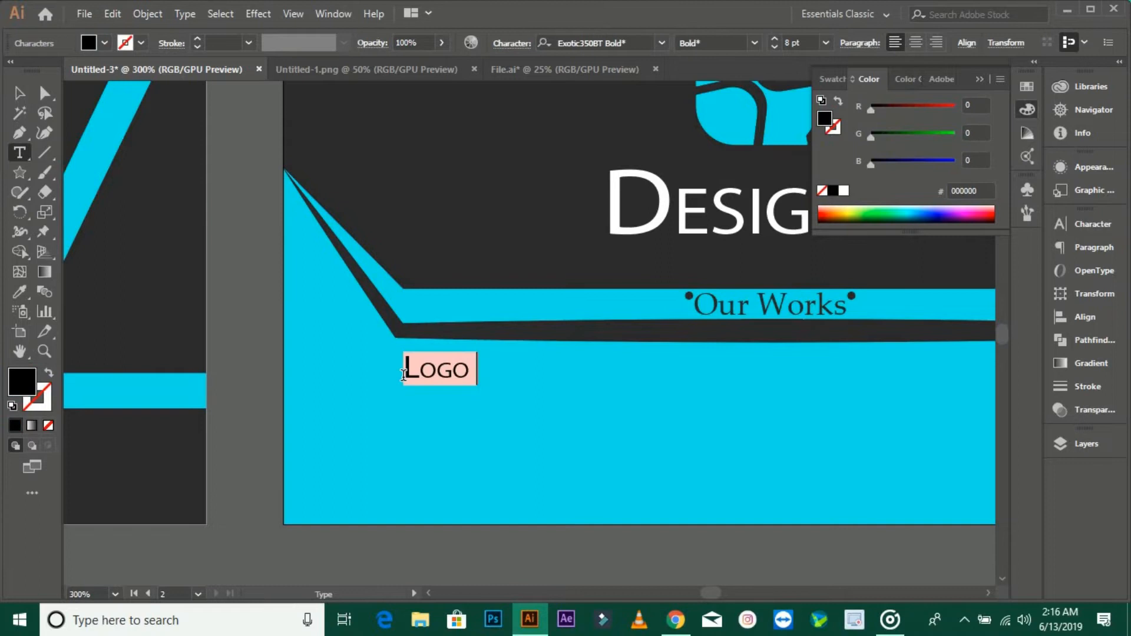
pyautogui.click(25, 99)
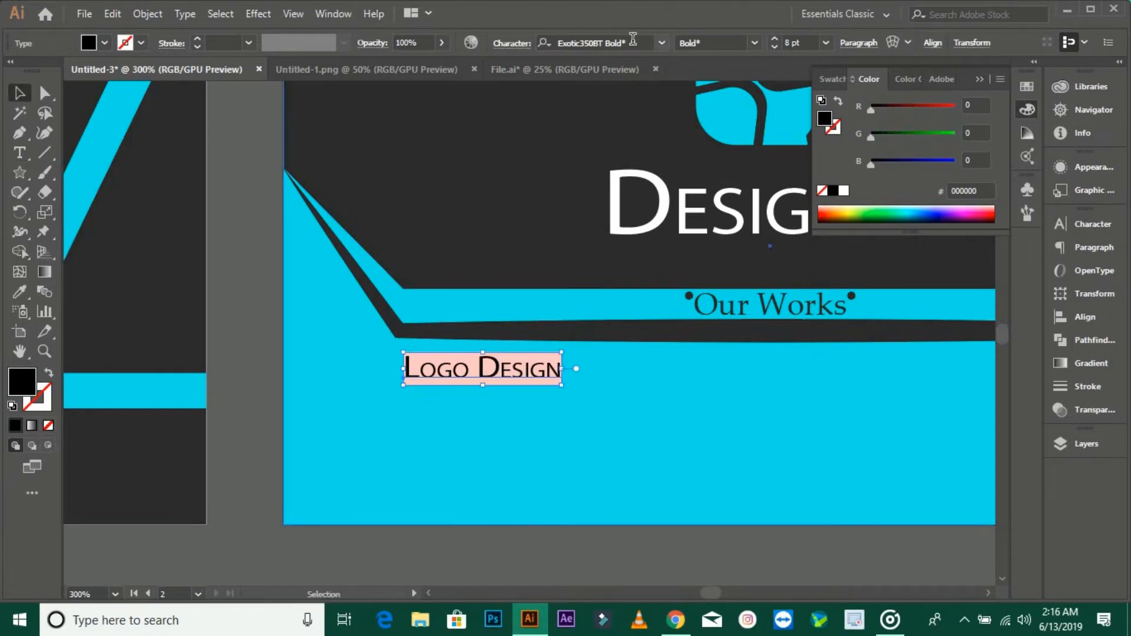
# - Browse through fonts for the "Logo Design" text, set it to Segoe UI Historic, and nudge the text slightly down
pyautogui.click(630, 42)
pyautogui.press('Down')
pyautogui.press('Down')
pyautogui.press('Down')
pyautogui.press('Down')
pyautogui.press('Down')
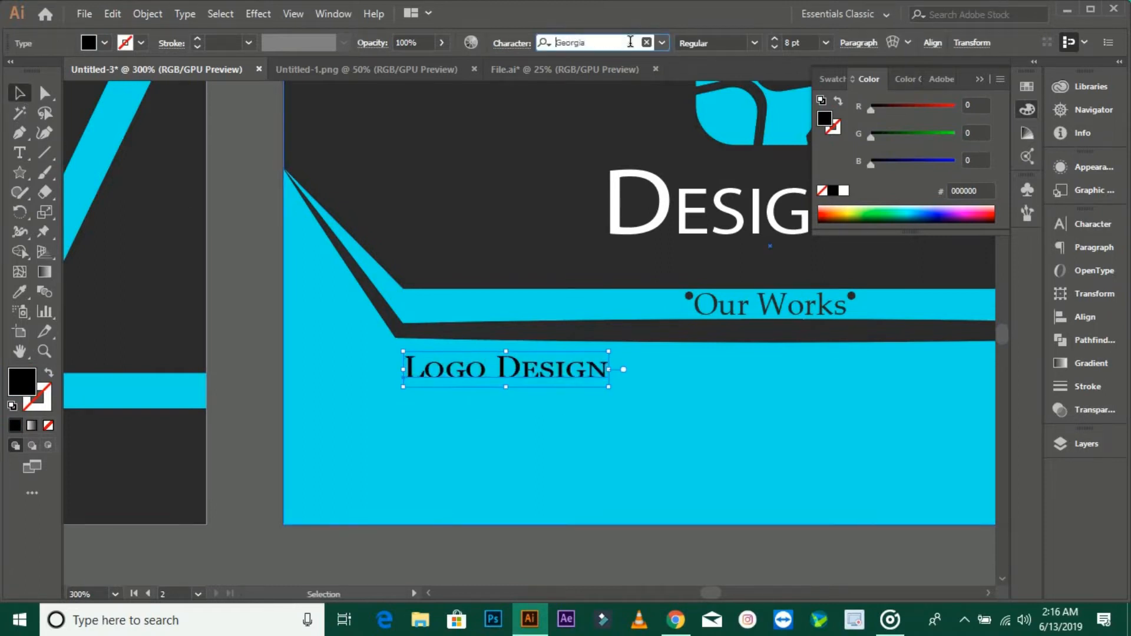
pyautogui.press('Down')
pyautogui.press('Down')
pyautogui.press('Down')
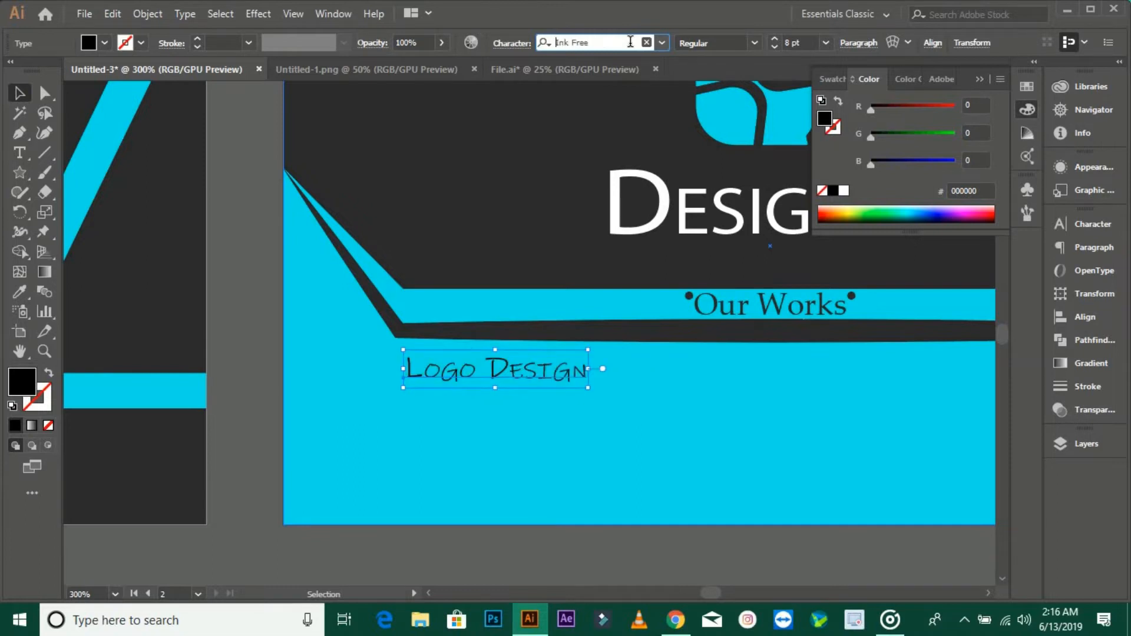
pyautogui.press('Down')
pyautogui.press('Down')
pyautogui.press('Down')
pyautogui.press('Down')
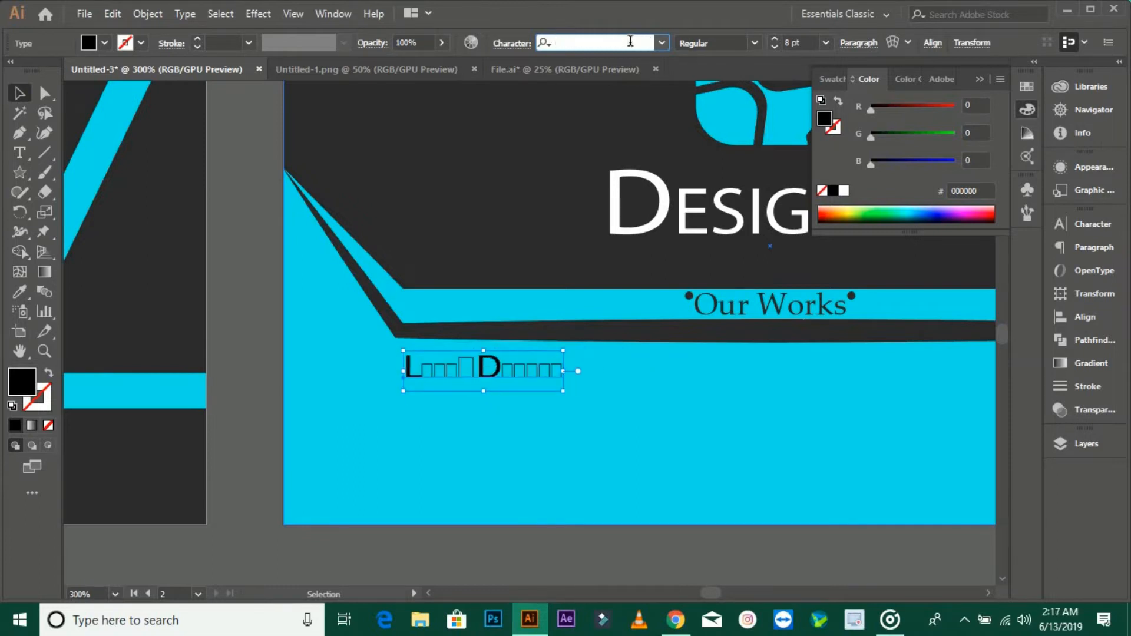
pyautogui.press('Down')
pyautogui.press('Down')
pyautogui.press('Down')
pyautogui.press('Down')
pyautogui.press('Down')
pyautogui.press('Down')
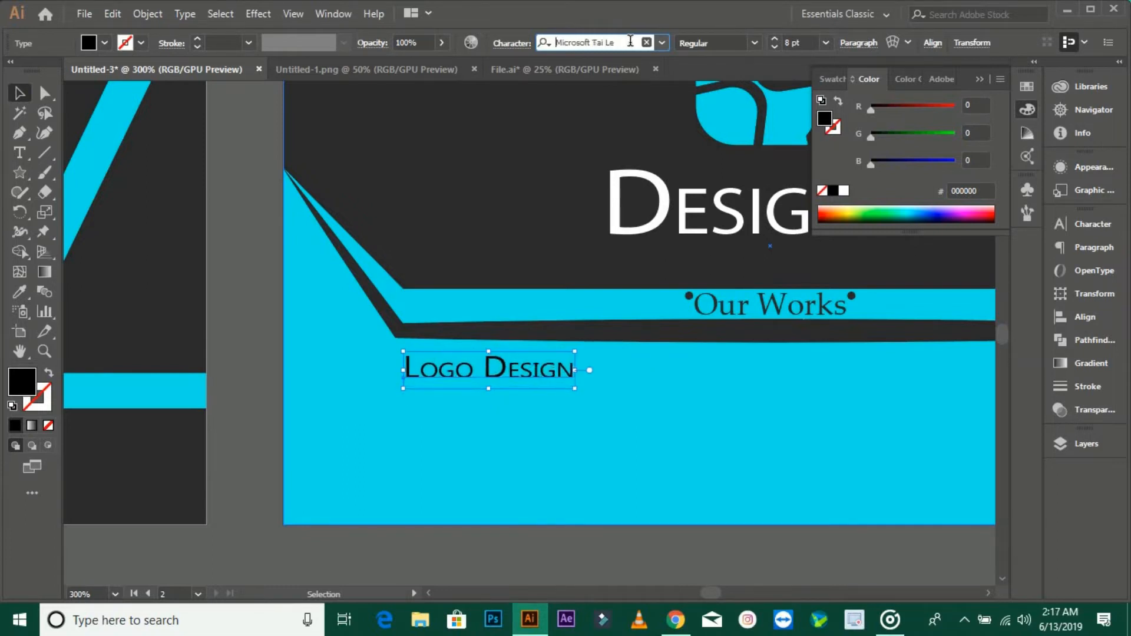
pyautogui.press('Down')
pyautogui.click(630, 395)
pyautogui.moveTo(534, 370); pyautogui.dragTo(535, 379)
pyautogui.click(622, 44)
pyautogui.press('Down')
pyautogui.press('Down')
pyautogui.press('Down')
pyautogui.press('Down')
pyautogui.press('Down')
pyautogui.press('Down')
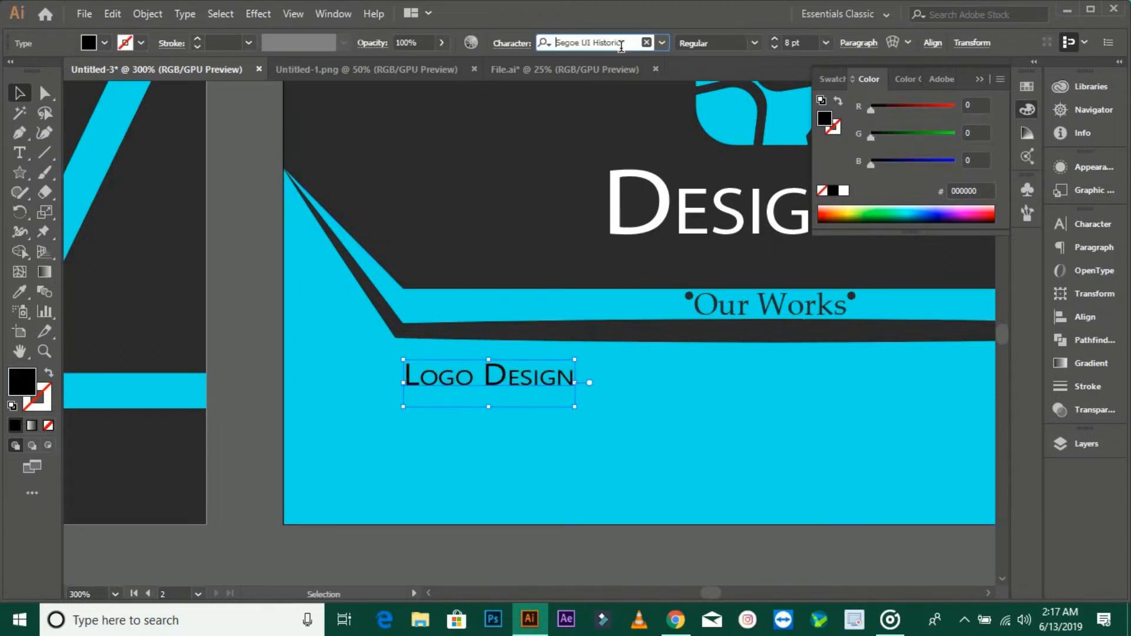
# - Colour the "Logo Design" text with the dark grey sampled from the card's background
pyautogui.scroll(1, 525, 402)
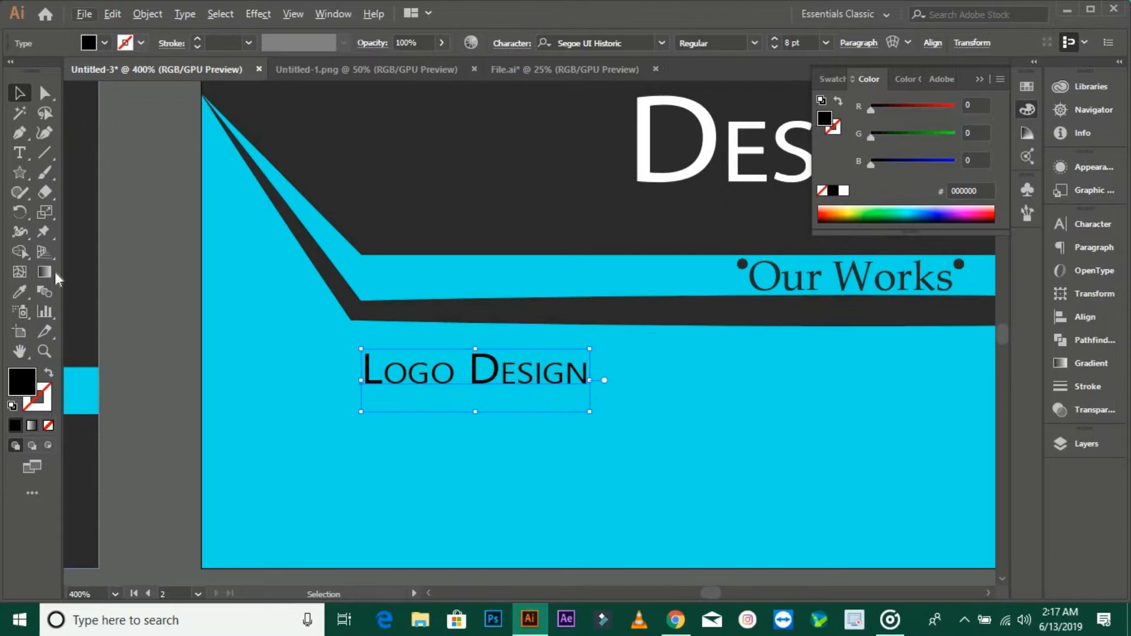
pyautogui.click(20, 293)
pyautogui.click(450, 154)
pyautogui.click(20, 93)
# - Thicken the "Logo Design" text with a matching dark grey stroke of 0.25 pt
pyautogui.click(46, 400)
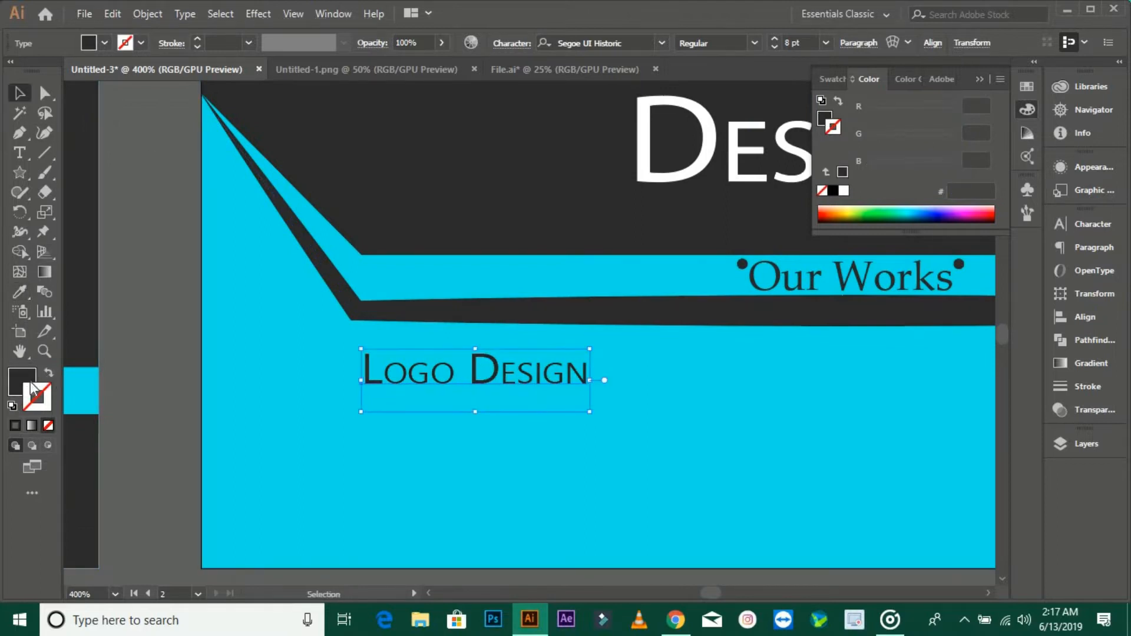
pyautogui.moveTo(29, 382); pyautogui.dragTo(42, 402)
pyautogui.click(199, 47)
pyautogui.click(199, 47)
pyautogui.click(198, 47)
pyautogui.click(198, 47)
pyautogui.click(199, 39)
pyautogui.click(138, 266)
# - Copy "Logo Design" twice downward at equal spacing to form a column of three entries
pyautogui.click(434, 383)
pyautogui.scroll(-1, 434, 380)
pyautogui.moveTo(429, 327); pyautogui.dragTo(425, 348)
pyautogui.hotkey('ctrl', 'd')
pyautogui.moveTo(565, 329); pyautogui.dragTo(346, 332)
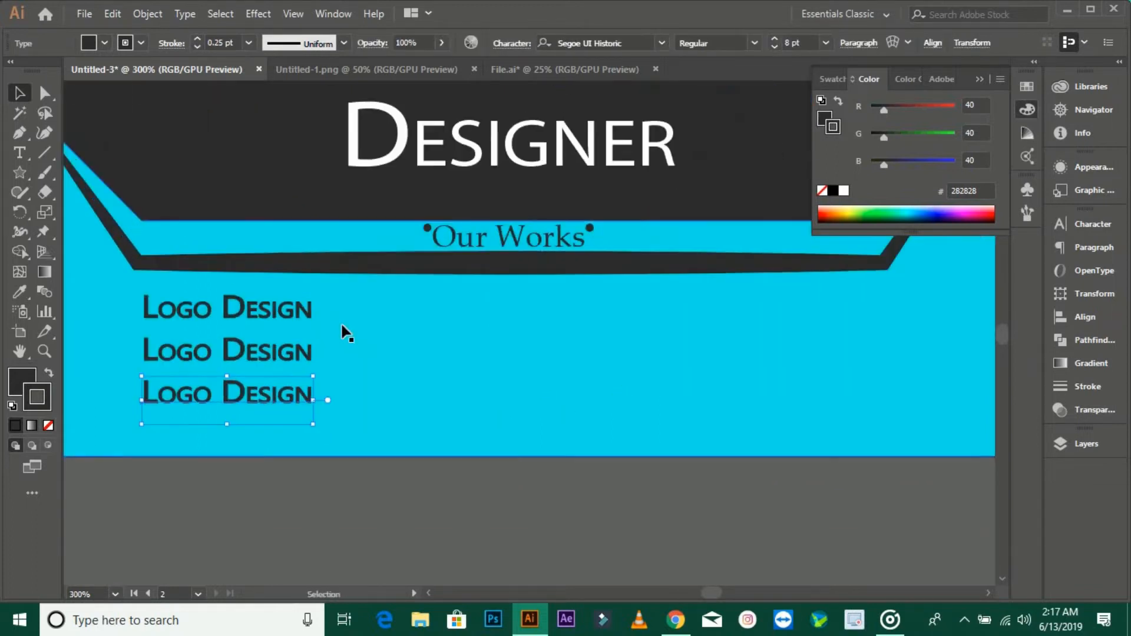
# - Copy the column of three entries twice across the cyan area to make three evenly spaced columns
pyautogui.click(326, 348)
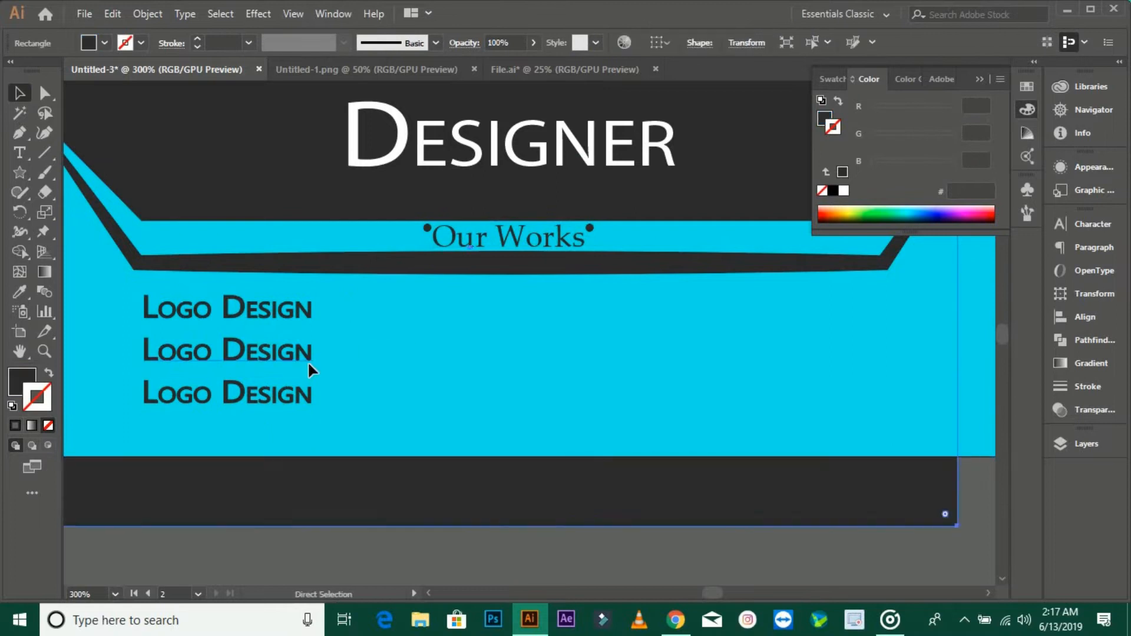
pyautogui.moveTo(331, 412); pyautogui.dragTo(574, 325)
pyautogui.hotkey('ctrl', 'd')
pyautogui.click(392, 518)
pyautogui.moveTo(392, 518); pyautogui.dragTo(555, 577)
# - Replace the second entry of the first column with "Brochure Design"
pyautogui.click(414, 376)
pyautogui.click(401, 419)
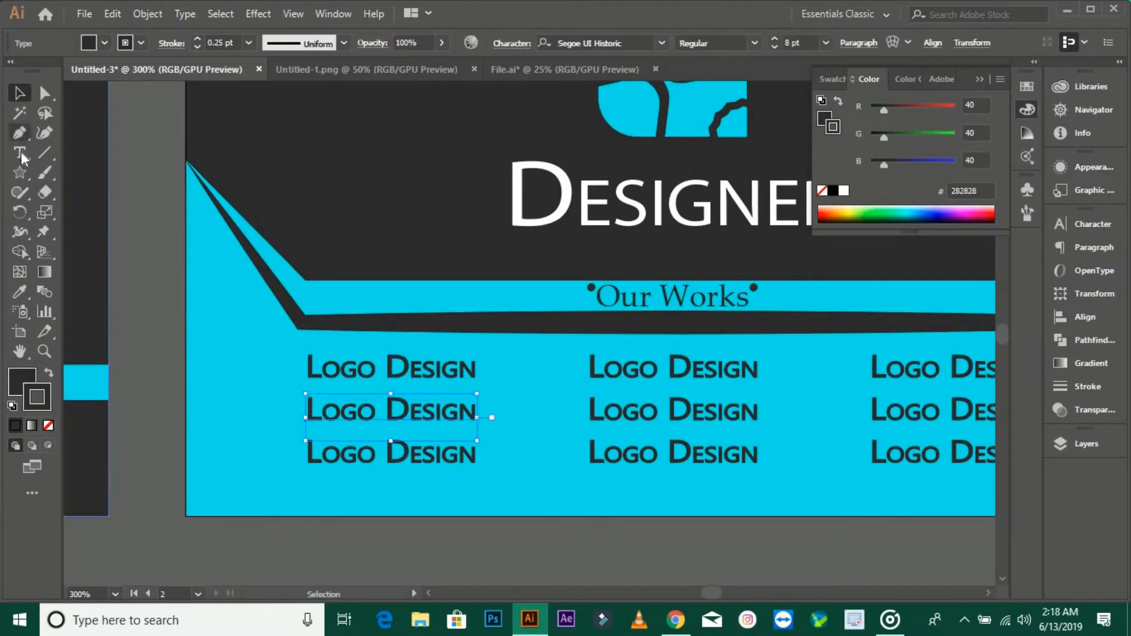
pyautogui.click(20, 155)
pyautogui.click(475, 410)
pyautogui.hotkey('ctrl', 'a')
pyautogui.write('Br')
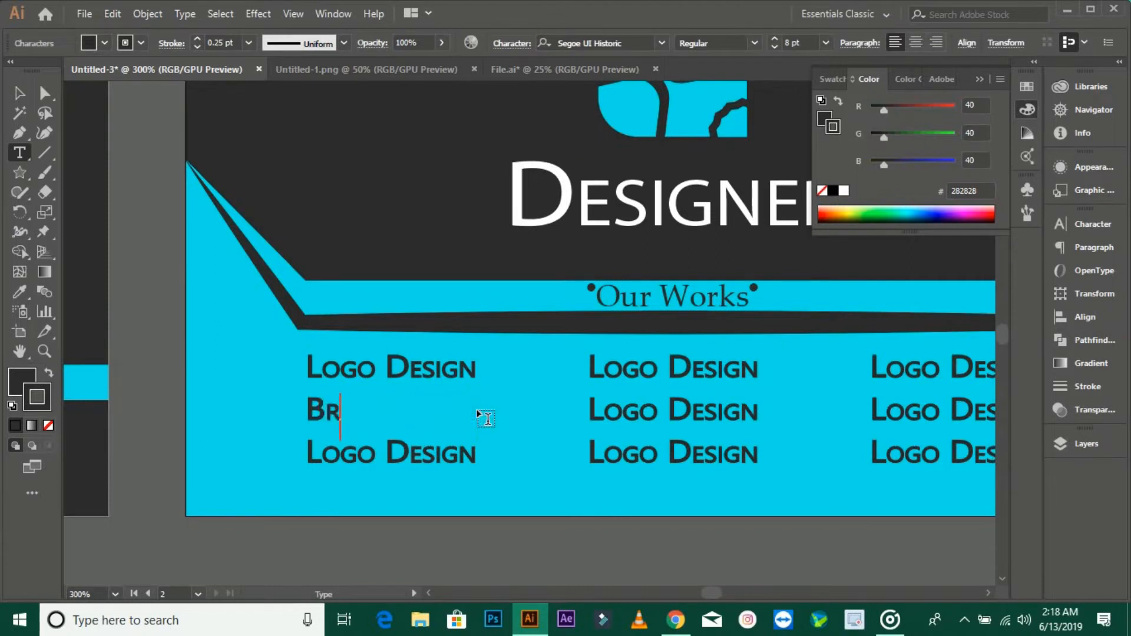
pyautogui.write('ochure Design')
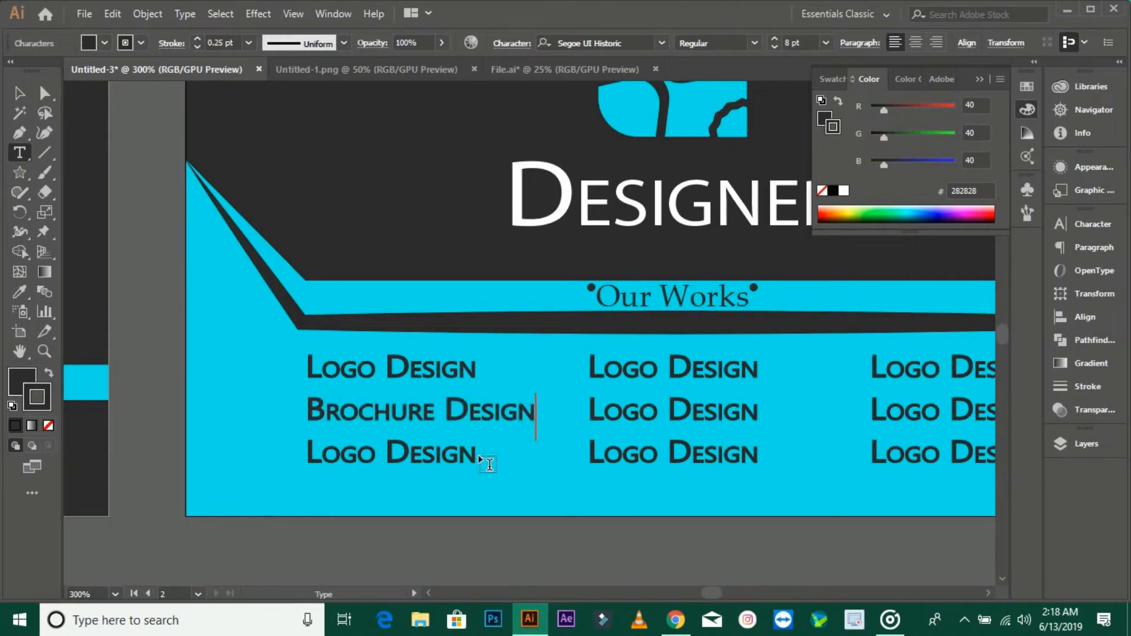
# - Replace the third entry of the first column with "Business Card"
pyautogui.click(491, 461)
pyautogui.hotkey('ctrl', 'a')
pyautogui.write('Business ')
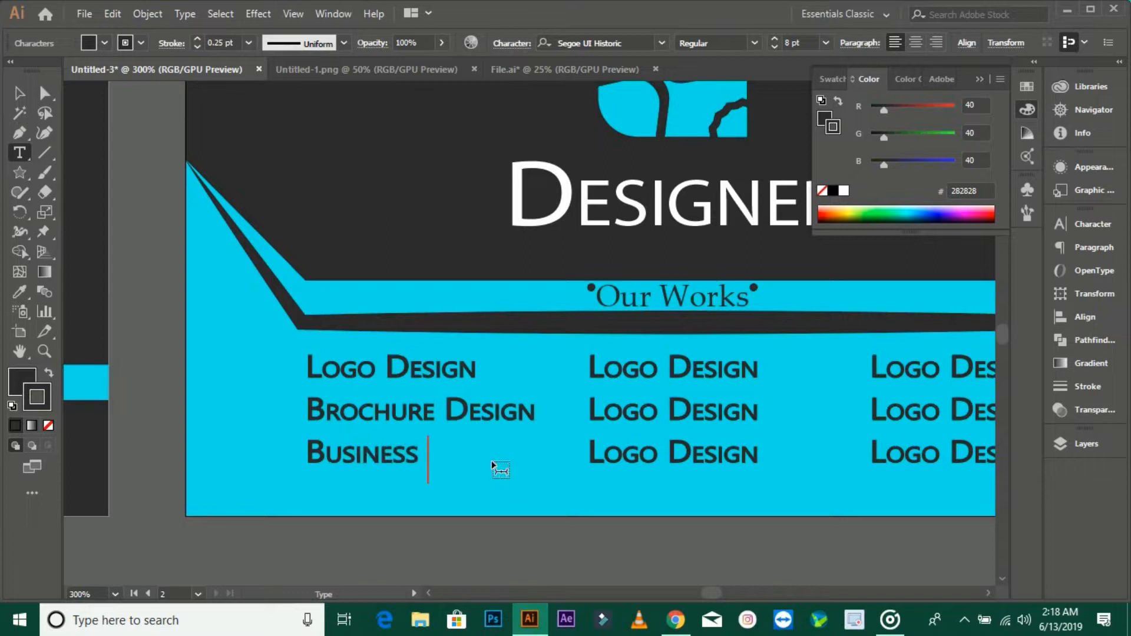
pyautogui.write('Card De')
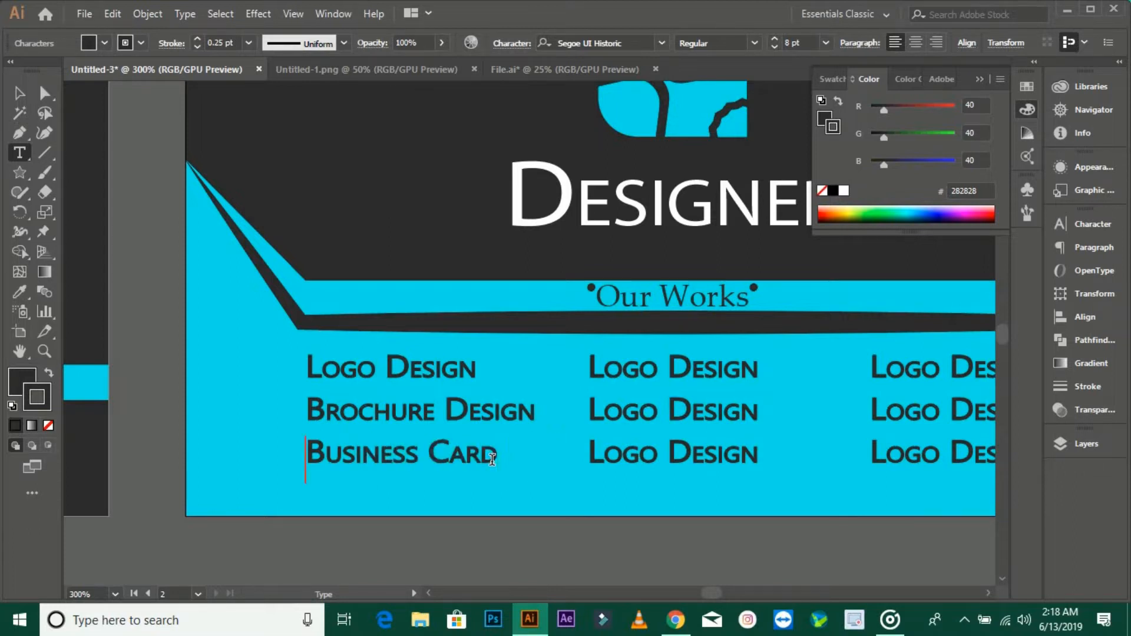
# - Remove the word "Design" from the "Brochure Design" and "Logo Design" entries in the first column
pyautogui.click(535, 415)
pyautogui.press('BackSpace')
pyautogui.press('BackSpace')
pyautogui.press('BackSpace')
pyautogui.press('BackSpace')
pyautogui.press('BackSpace')
pyautogui.press('BackSpace')
pyautogui.press('BackSpace')
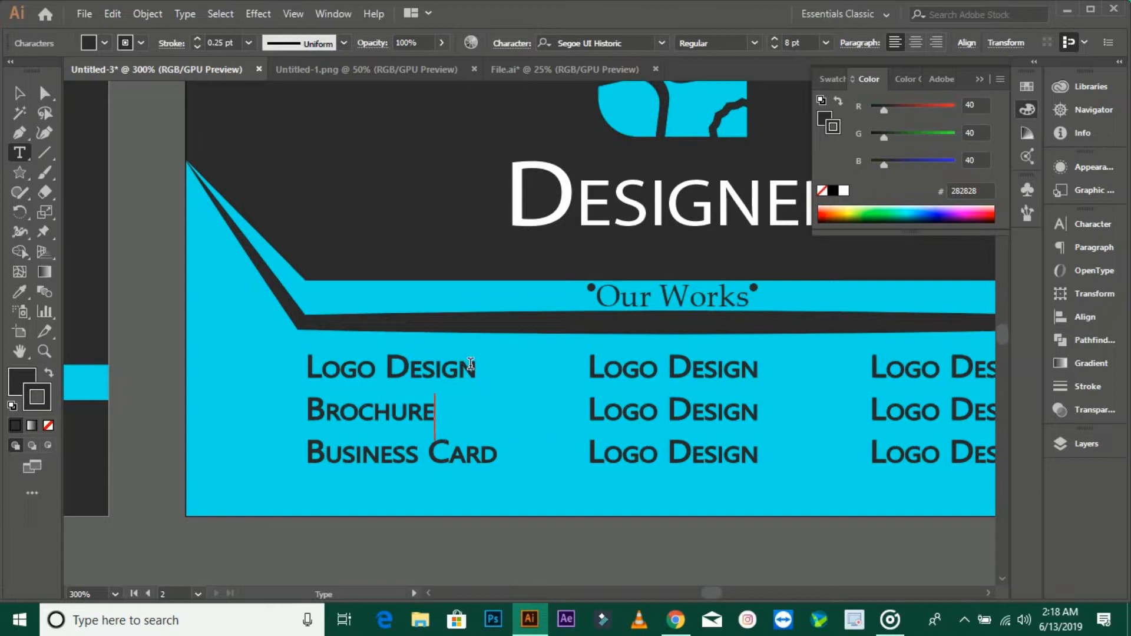
pyautogui.click(490, 382)
pyautogui.press('BackSpace')
pyautogui.press('BackSpace')
pyautogui.press('BackSpace')
pyautogui.press('BackSpace')
pyautogui.press('BackSpace')
pyautogui.press('BackSpace')
pyautogui.press('BackSpace')
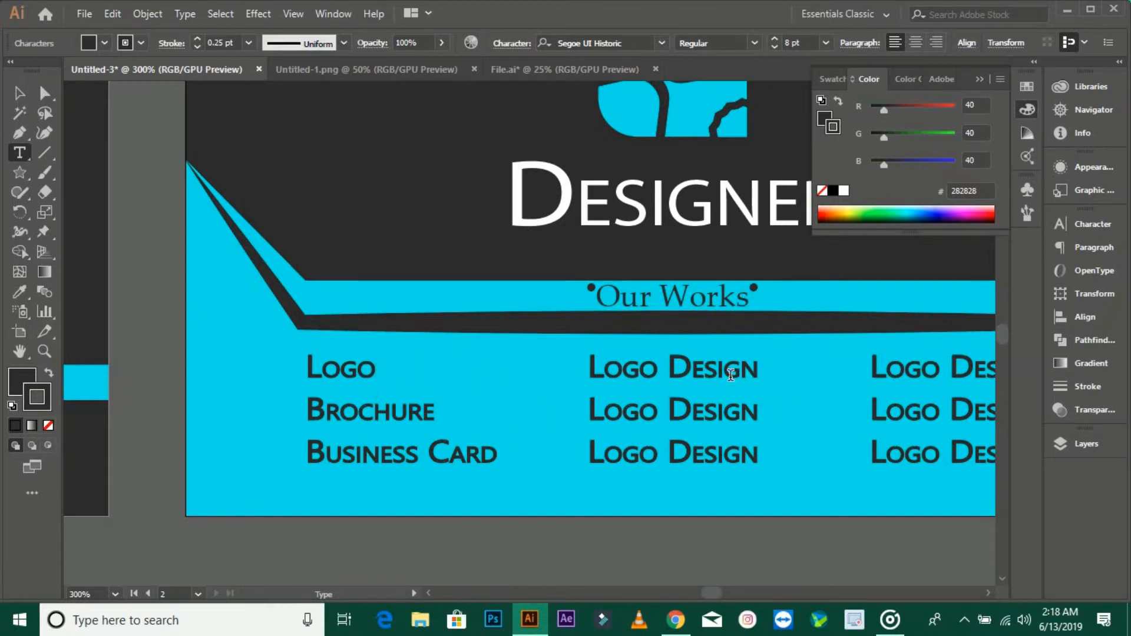
# - Replace the first two entries of the middle column with "Flex" and "Facebook Page Cover"
pyautogui.click(751, 370)
pyautogui.press('BackSpace')
pyautogui.press('BackSpace')
pyautogui.press('BackSpace')
pyautogui.press('BackSpace')
pyautogui.press('BackSpace')
pyautogui.press('BackSpace')
pyautogui.press('BackSpace')
pyautogui.press('BackSpace')
pyautogui.press('BackSpace')
pyautogui.press('BackSpace')
pyautogui.press('BackSpace')
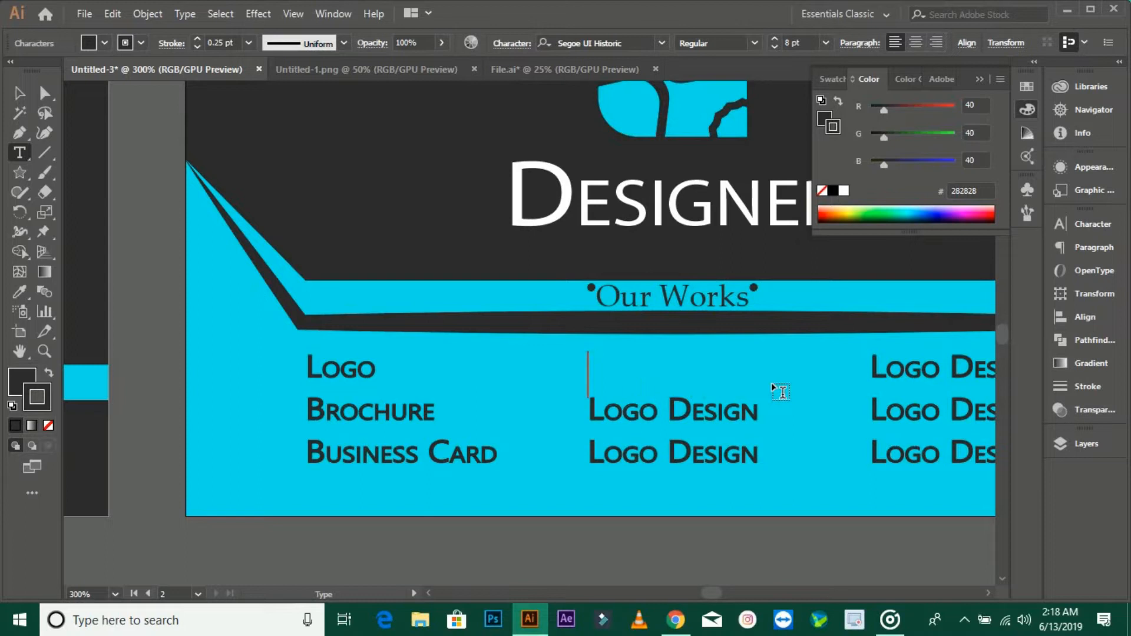
pyautogui.write('Flex ')
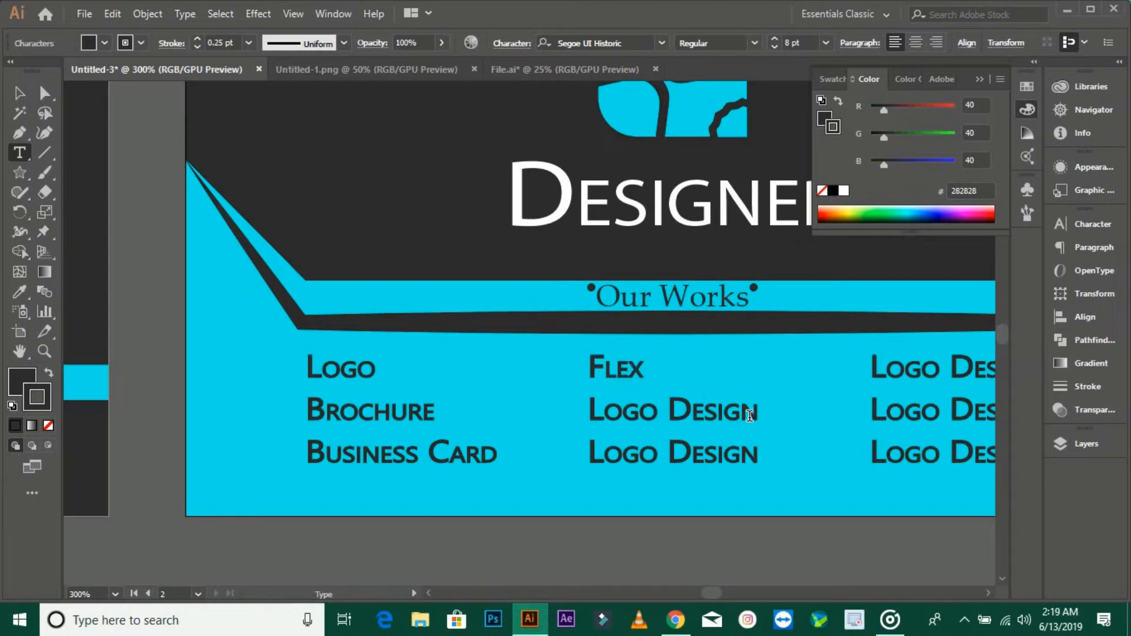
pyautogui.write('Facebook Page Cover')
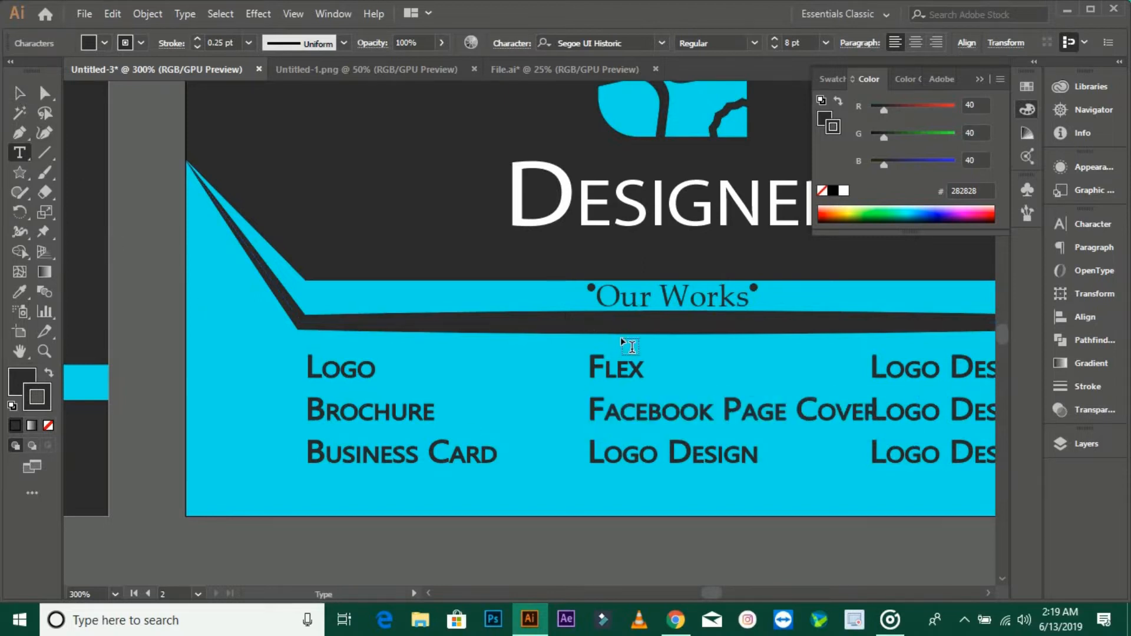
# - Move the third column farther right and the first column farther left to widen the gaps beside the middle column
pyautogui.click(18, 93)
pyautogui.hscroll(3, 156, 255)
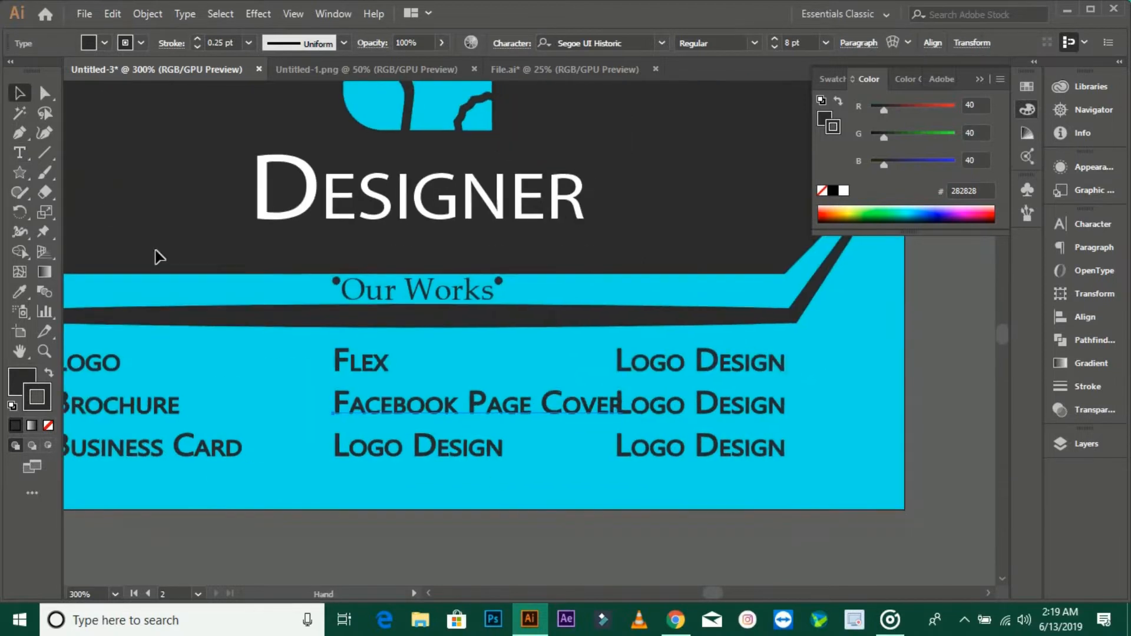
pyautogui.moveTo(513, 412); pyautogui.dragTo(493, 411)
pyautogui.hotkey('ctrl', 'z')
pyautogui.moveTo(761, 380); pyautogui.dragTo(657, 384)
pyautogui.moveTo(746, 379); pyautogui.dragTo(789, 379)
pyautogui.click(659, 531)
pyautogui.moveTo(367, 456); pyautogui.dragTo(574, 448)
pyautogui.moveTo(297, 374); pyautogui.dragTo(254, 379)
pyautogui.click(440, 544)
pyautogui.scroll(-1, 440, 546)
pyautogui.moveTo(597, 484); pyautogui.dragTo(554, 488)
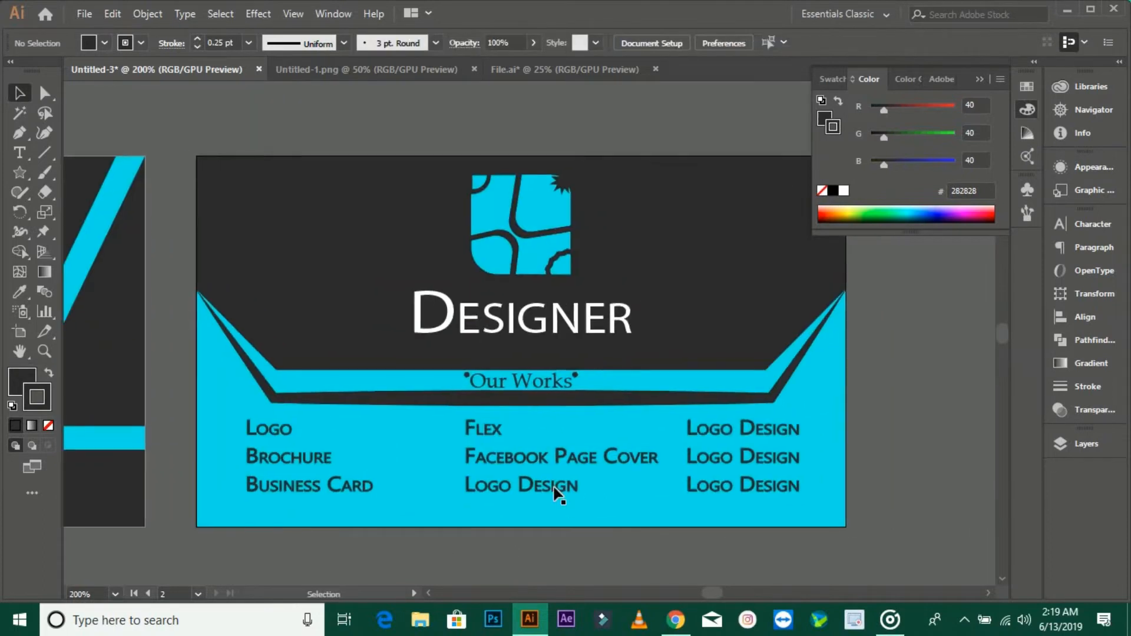
pyautogui.moveTo(603, 554); pyautogui.dragTo(617, 553)
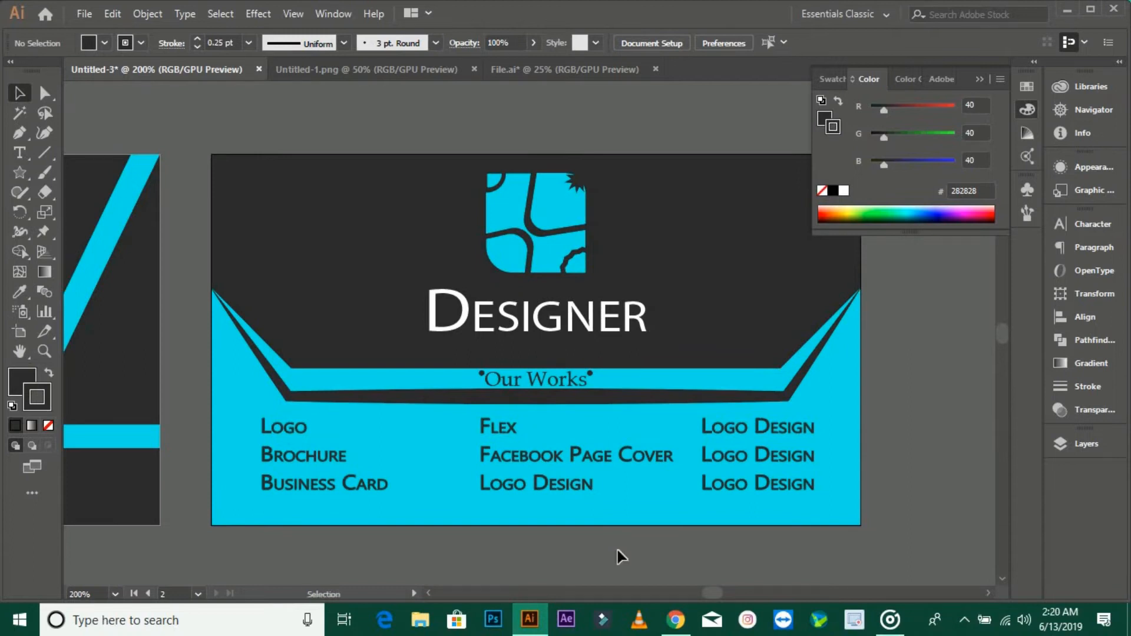
# - Replace the third entry of the middle column with "Banner"
pyautogui.click(587, 500)
pyautogui.scroll(1, 517, 460)
pyautogui.click(21, 153)
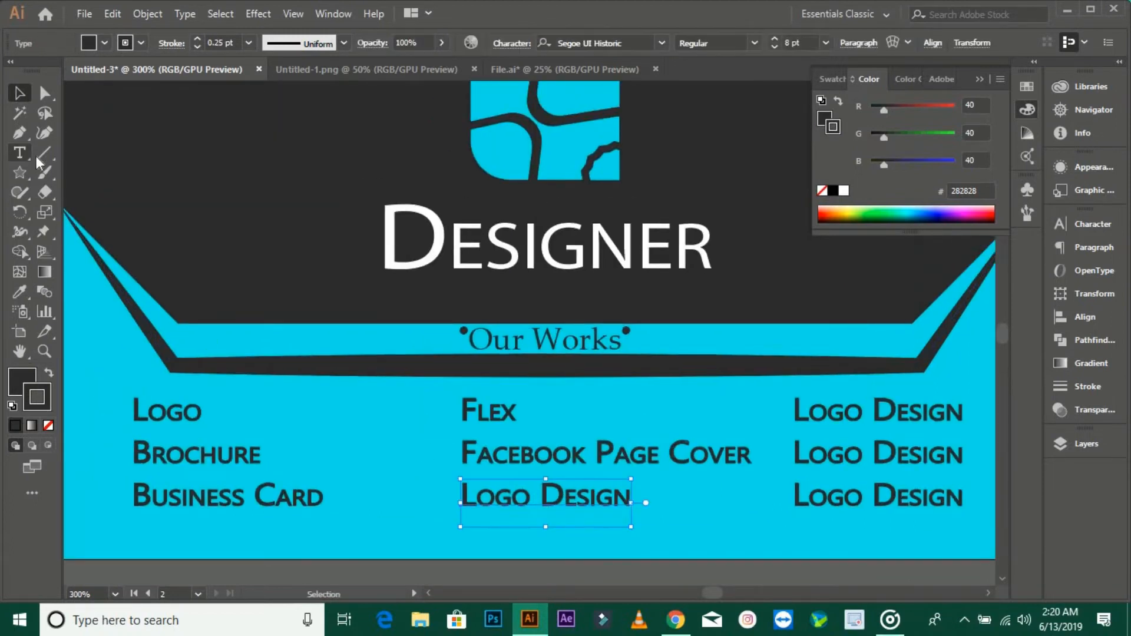
pyautogui.click(629, 497)
pyautogui.press('BackSpace')
pyautogui.press('BackSpace')
pyautogui.press('BackSpace')
pyautogui.press('BackSpace')
pyautogui.press('BackSpace')
pyautogui.press('BackSpace')
pyautogui.press('BackSpace')
pyautogui.press('BackSpace')
pyautogui.press('BackSpace')
pyautogui.press('BackSpace')
pyautogui.press('BackSpace')
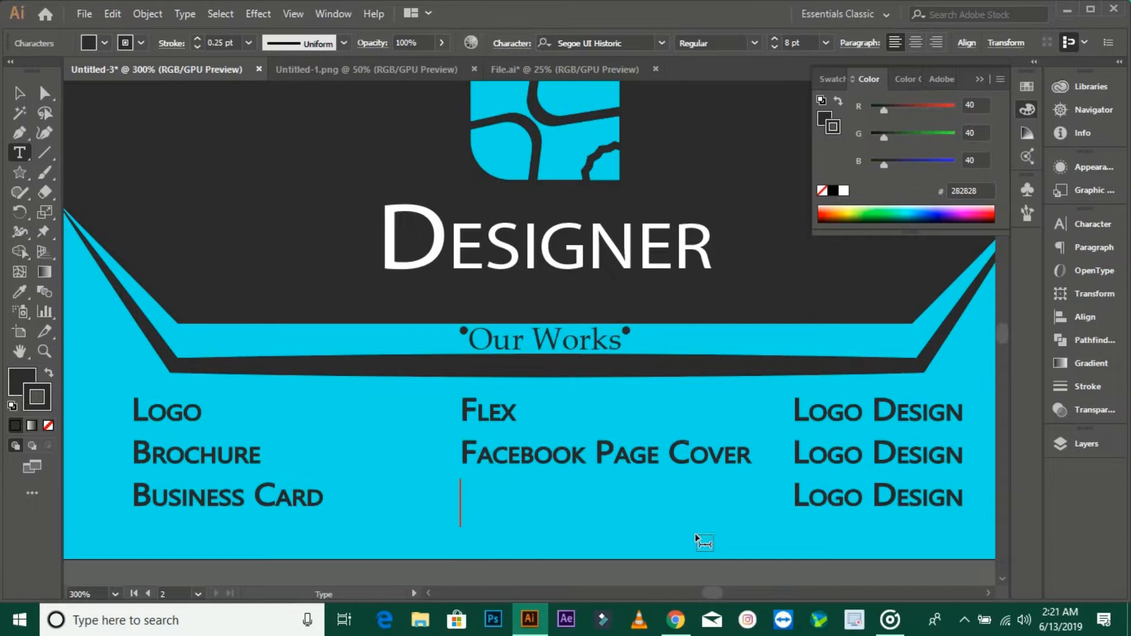
pyautogui.write('Banner')
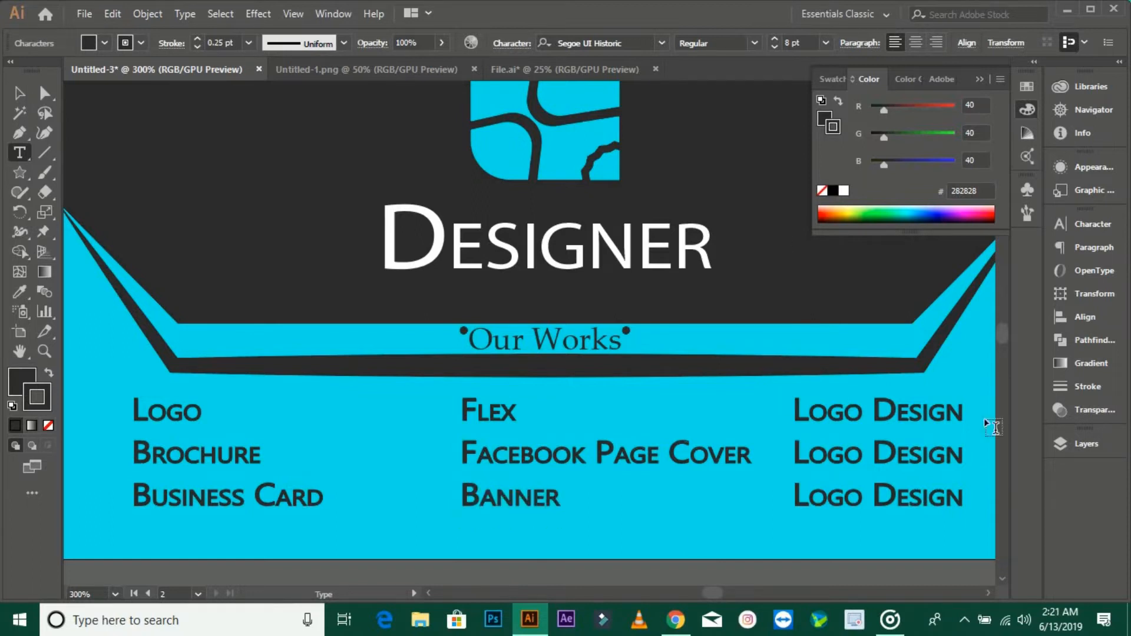
# - Replace the three entries of the third column with "Realistic", "Youtube Thumbnail" and "Graphics Design"
pyautogui.press('BackSpace')
pyautogui.press('BackSpace')
pyautogui.press('BackSpace')
pyautogui.press('BackSpace')
pyautogui.press('BackSpace')
pyautogui.press('BackSpace')
pyautogui.press('BackSpace')
pyautogui.press('BackSpace')
pyautogui.press('BackSpace')
pyautogui.press('BackSpace')
pyautogui.press('BackSpace')
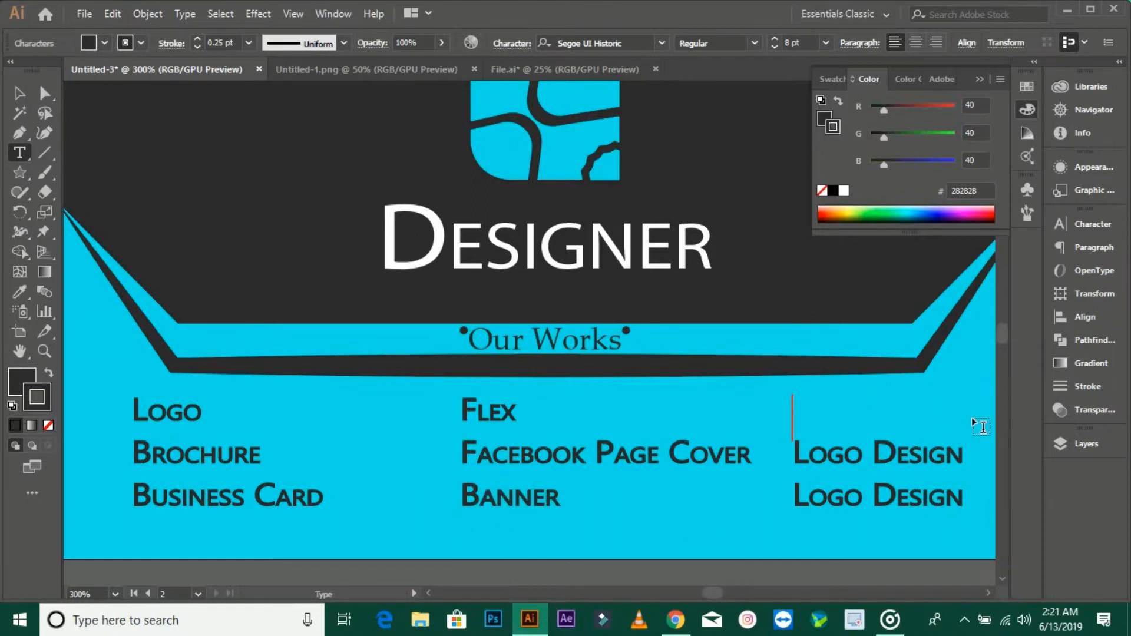
pyautogui.write('Realistic')
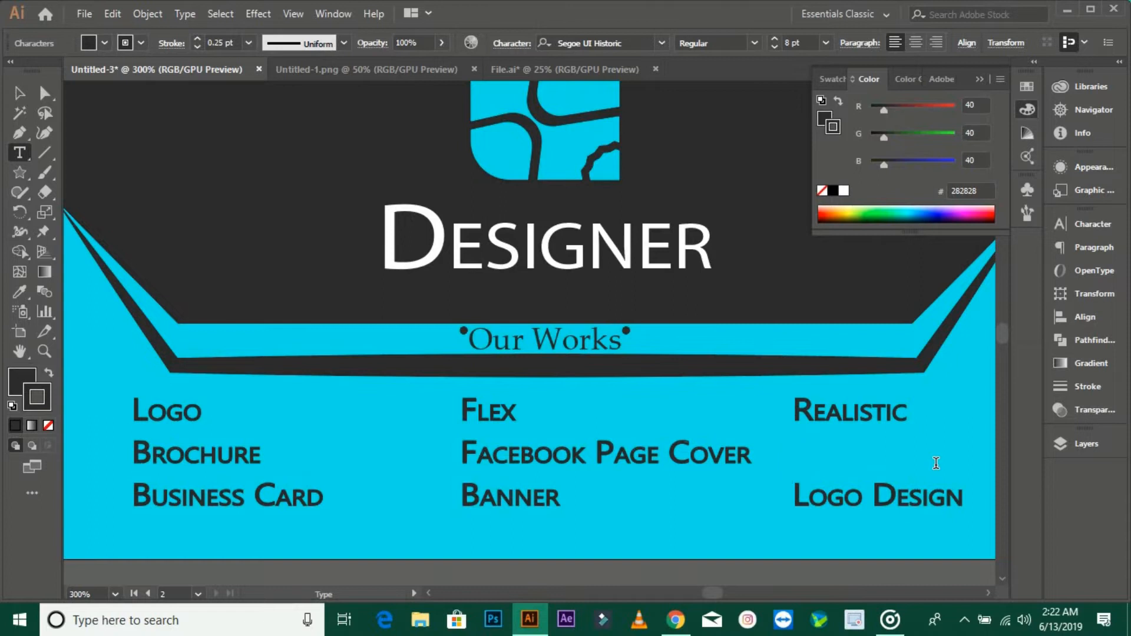
pyautogui.write('Youtube Thumbnail')
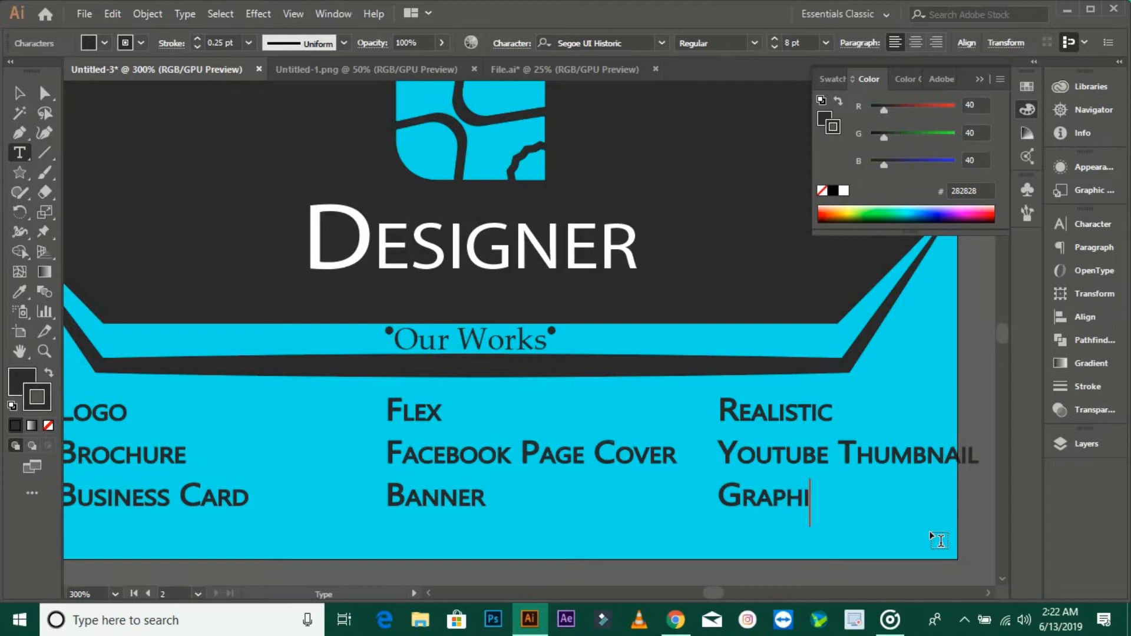
pyautogui.click(19, 94)
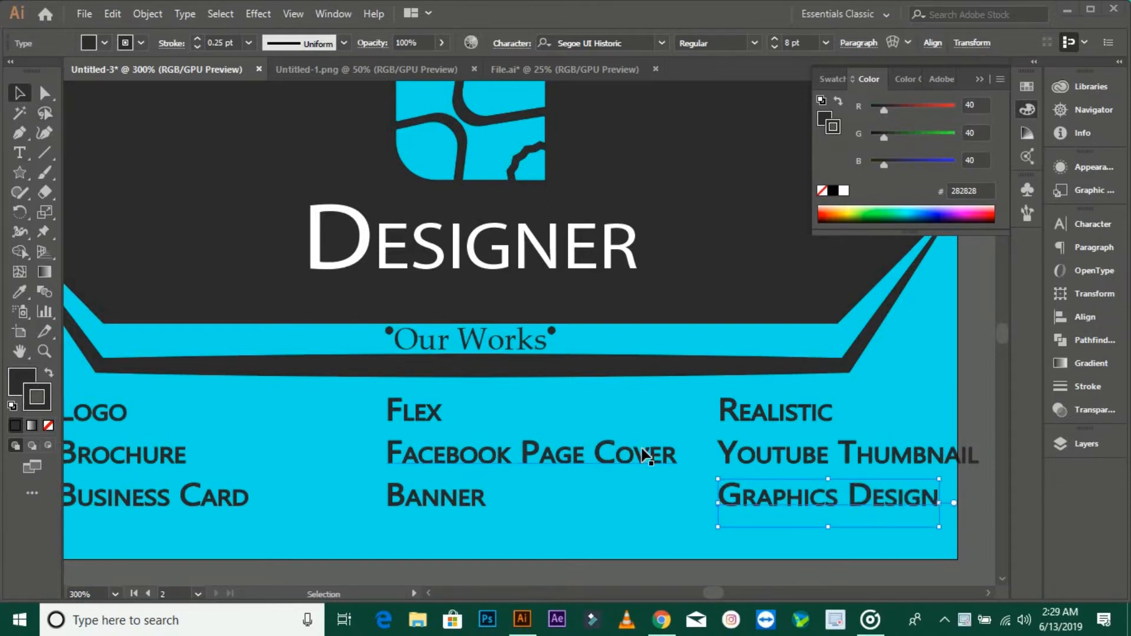
# - Group the service entries by column and swap the positions of the second and third columns
pyautogui.hotkey('ctrl', '-')
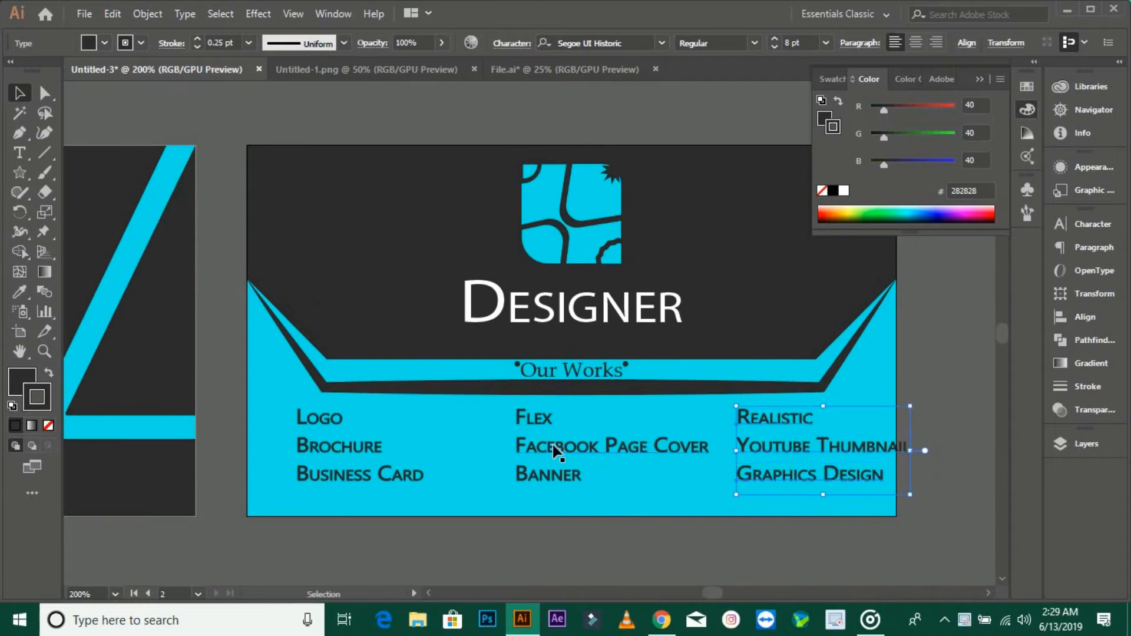
pyautogui.click(322, 424)
pyautogui.keyDown('shift'); pyautogui.click(328, 446); pyautogui.keyUp('shift')
pyautogui.hotkey('ctrl', 'g')
pyautogui.scroll(-1, 510, 501)
pyautogui.moveTo(515, 508); pyautogui.dragTo(488, 485)
pyautogui.moveTo(692, 416); pyautogui.dragTo(489, 486)
pyautogui.moveTo(611, 433); pyautogui.dragTo(648, 433)
pyautogui.moveTo(504, 482); pyautogui.dragTo(718, 523)
pyautogui.click(553, 537)
# - Ungroup the second and third columns so their entries can be moved individually
pyautogui.scroll(1, 432, 437)
pyautogui.rightClick(724, 447)
pyautogui.click(766, 312)
pyautogui.rightClick(555, 465)
pyautogui.click(595, 338)
pyautogui.click(585, 505)
# - Move "Facebook Page Cover" to the top of the middle column and "Realistic" between "Flex" and "Banner"
pyautogui.moveTo(727, 438); pyautogui.dragTo(499, 402)
pyautogui.hotkey('ctrl', 'z')
pyautogui.moveTo(689, 432); pyautogui.dragTo(471, 401)
pyautogui.click(698, 425)
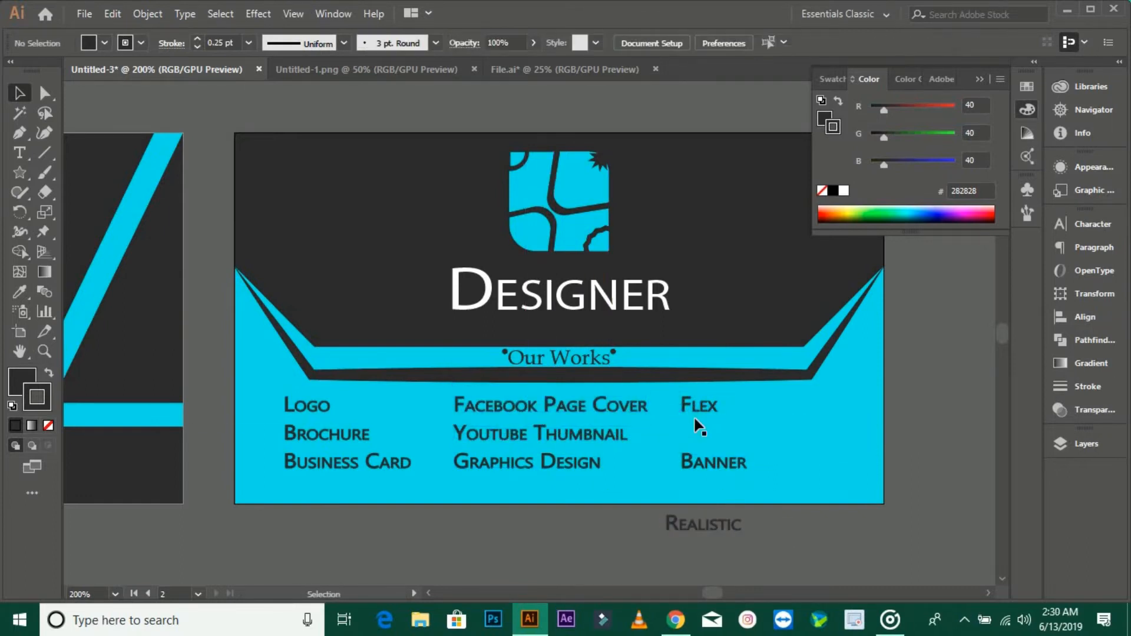
pyautogui.moveTo(703, 535); pyautogui.dragTo(721, 442)
# - Try an alignment on the "Flex", "Realistic" and "Banner" entries and undo it
pyautogui.moveTo(772, 392); pyautogui.dragTo(694, 494)
pyautogui.click(967, 43)
pyautogui.click(934, 92)
pyautogui.hotkey('ctrl', 'z')
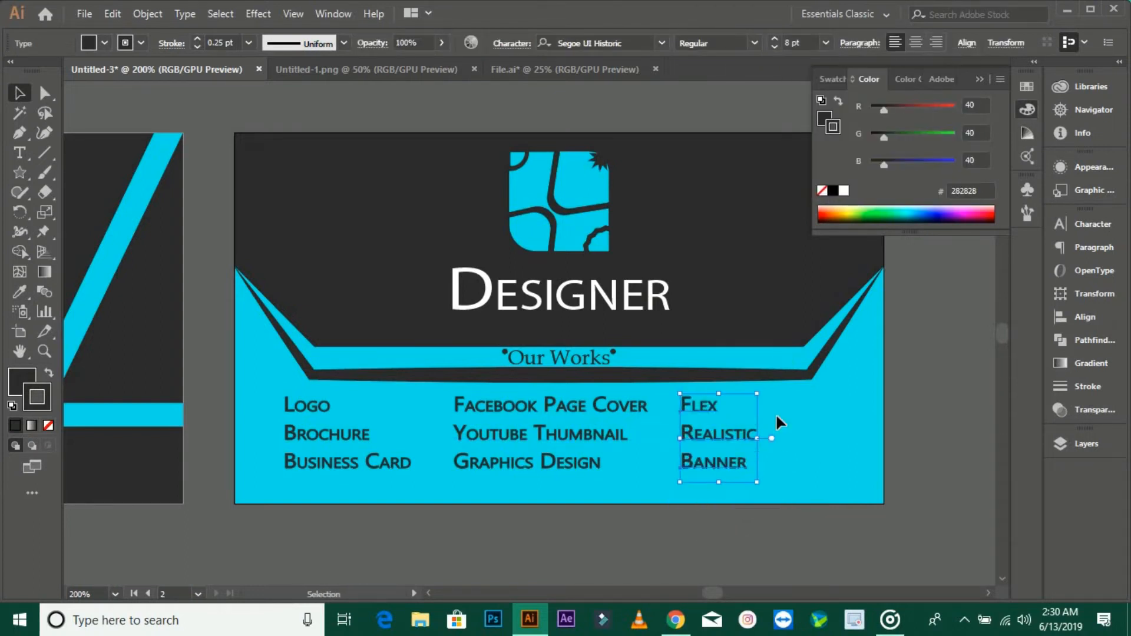
# - Try distributing and right-aligning the "Flex", "Realistic" and "Banner" entries
pyautogui.click(965, 45)
pyautogui.click(931, 139)
pyautogui.click(900, 139)
pyautogui.click(859, 90)
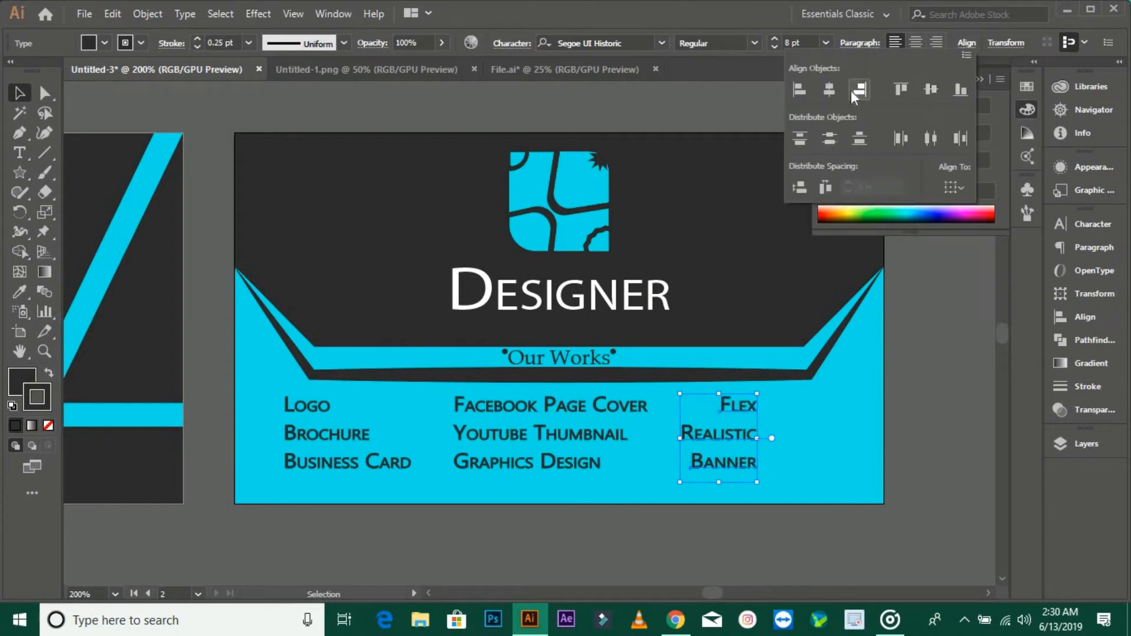
# - Distribute the three entries of the middle service column by their horizontal centers
pyautogui.click(523, 437)
pyautogui.click(966, 43)
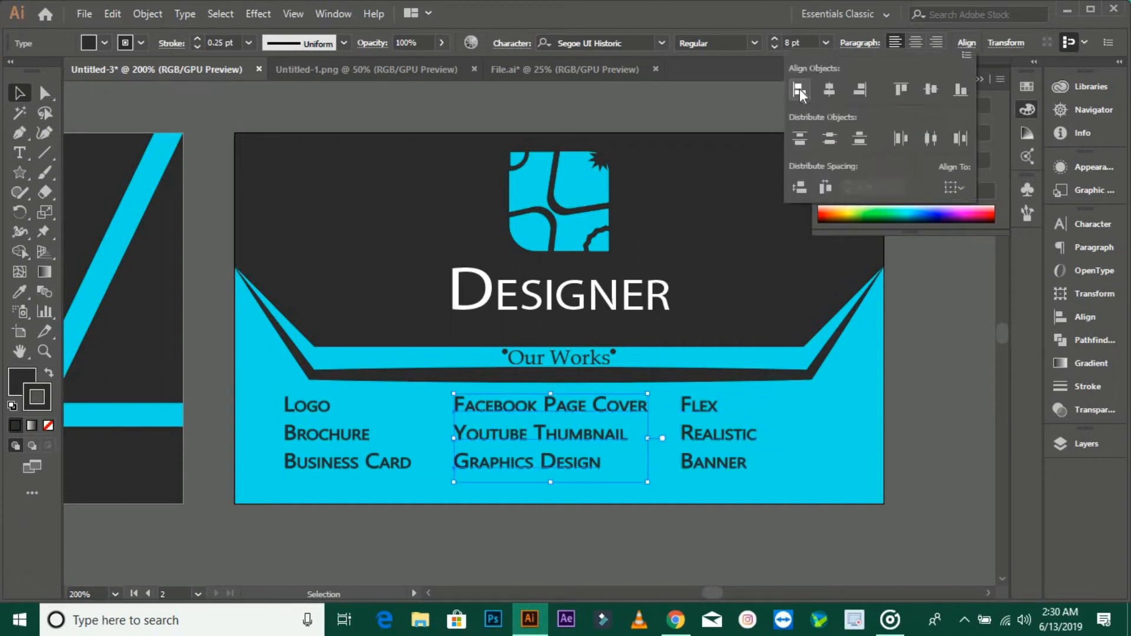
pyautogui.click(931, 138)
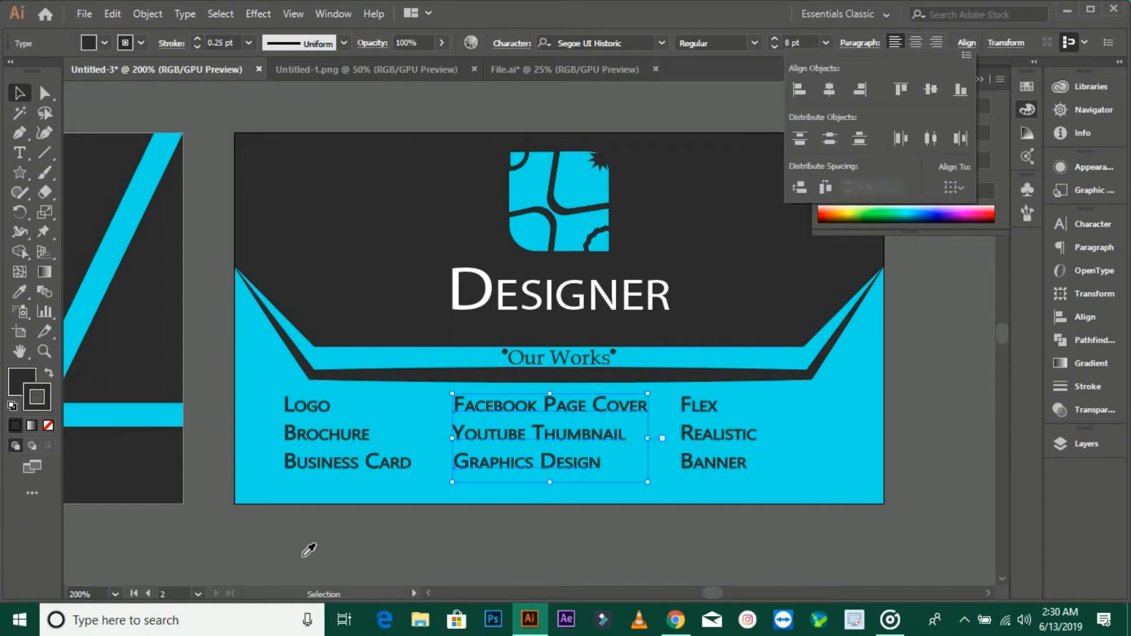
pyautogui.click(306, 402)
pyautogui.click(933, 42)
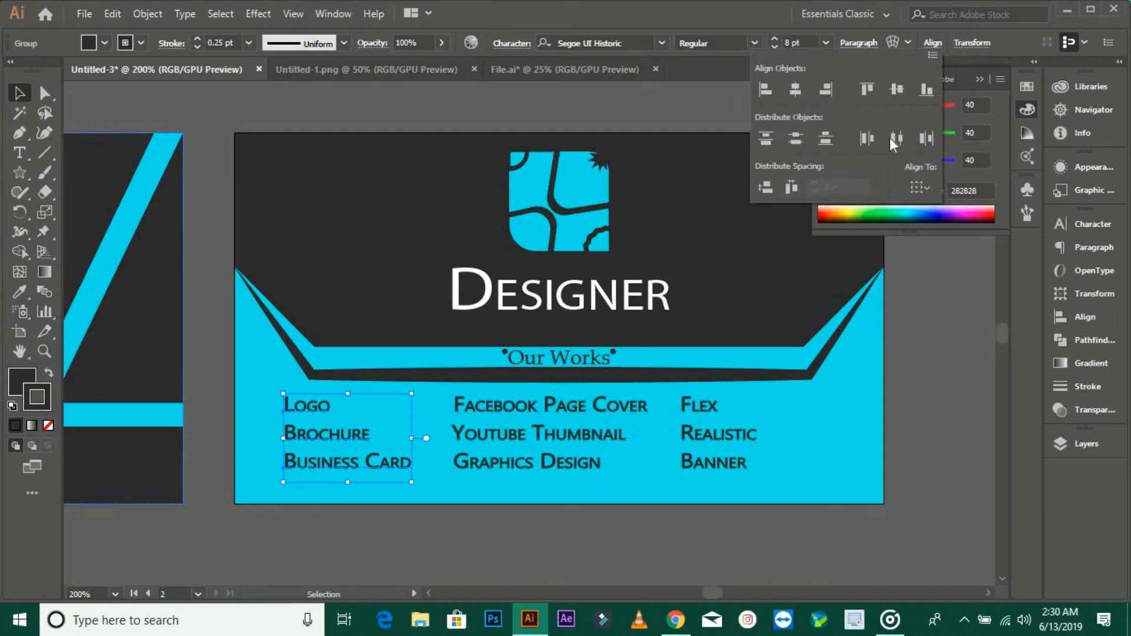
pyautogui.click(500, 530)
# - Shift the three service columns sideways and align them to the horizontal center of the "Our Works" heading
pyautogui.moveTo(737, 483); pyautogui.dragTo(774, 487)
pyautogui.keyDown('shift'); pyautogui.click(571, 362); pyautogui.keyUp('shift')
pyautogui.click(966, 43)
pyautogui.click(828, 91)
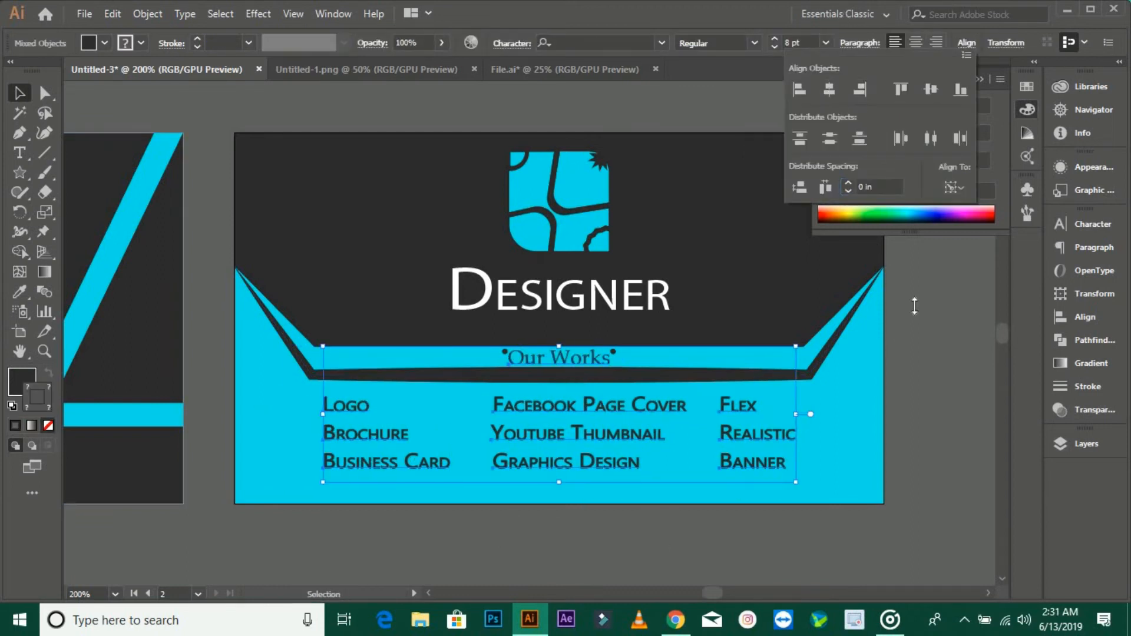
pyautogui.click(914, 306)
# - Move the service list slightly further down below the "Our Works" band and deselect it
pyautogui.moveTo(557, 472); pyautogui.dragTo(560, 482)
pyautogui.click(580, 539)
pyautogui.moveTo(554, 527); pyautogui.dragTo(602, 510)
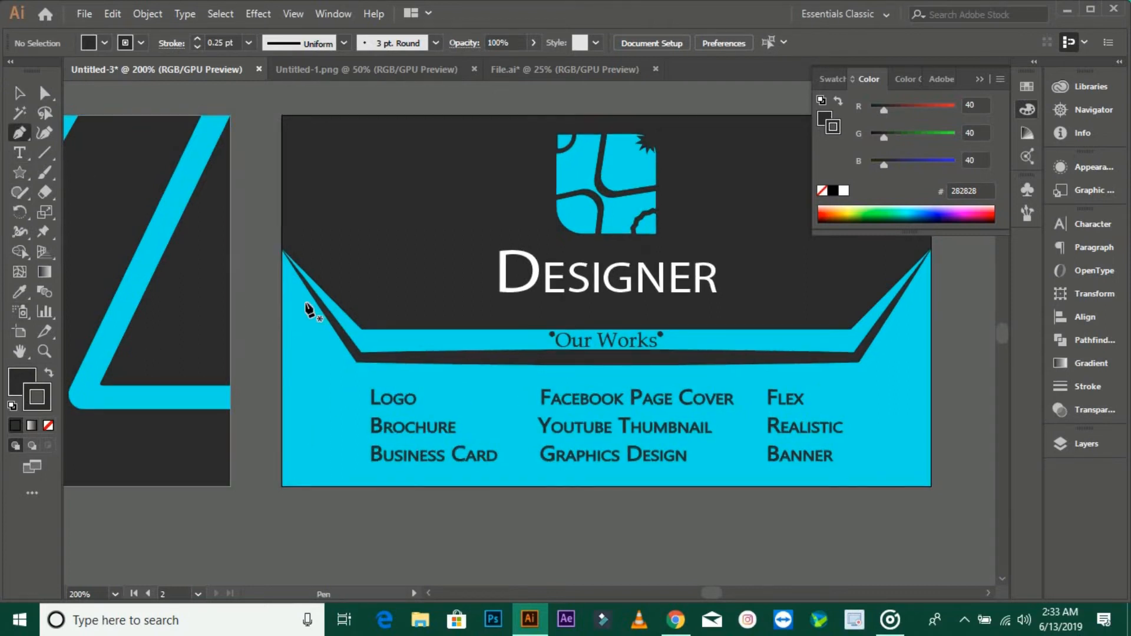
# - Draw a closed dark grey four-sided shape with the Pen tool in the lower-left corner of the services card
pyautogui.click(281, 300)
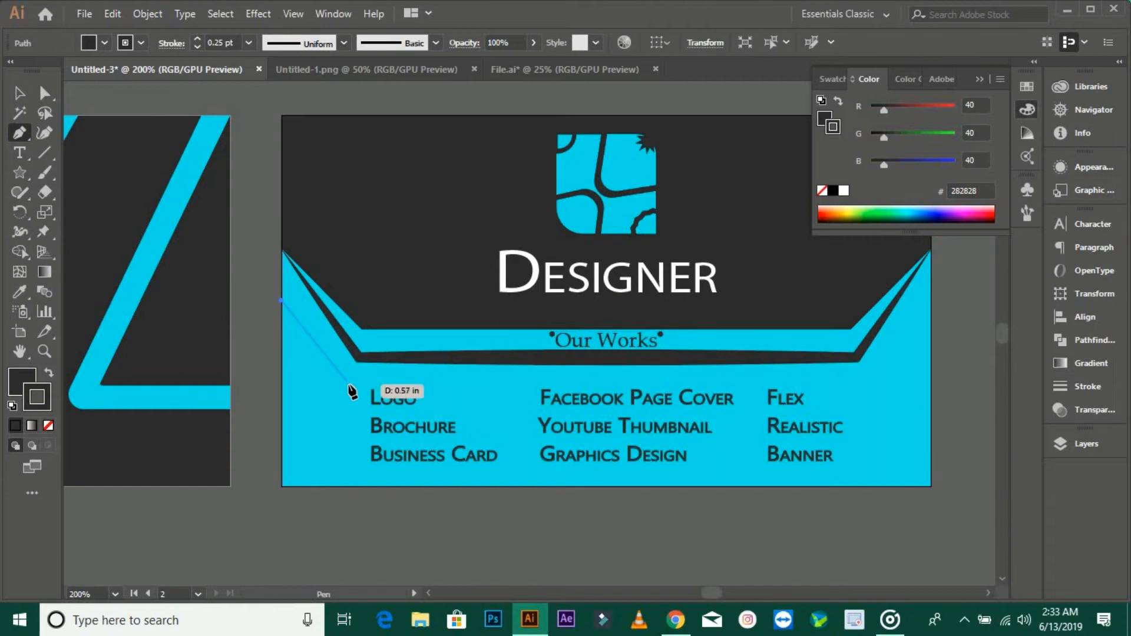
pyautogui.click(351, 387)
pyautogui.click(351, 486)
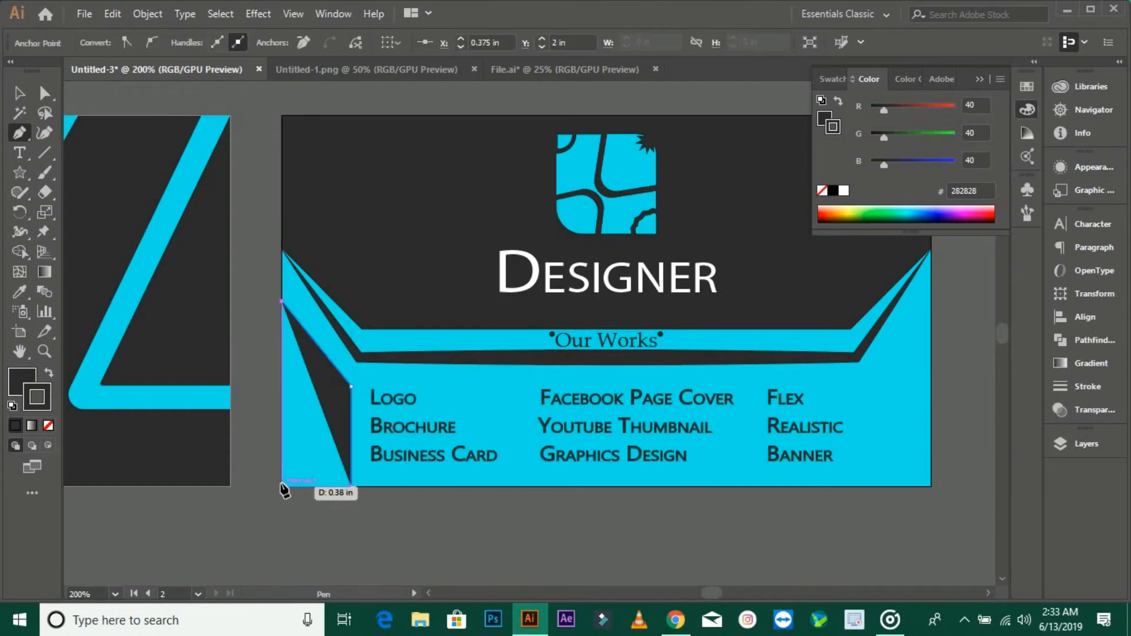
pyautogui.click(282, 486)
pyautogui.click(281, 300)
# - Reflect the dark corner shape and place the mirrored one against the opposite edge of the card
pyautogui.press('v')
pyautogui.rightClick(324, 388)
pyautogui.moveTo(424, 307)
pyautogui.click(538, 370)
pyautogui.moveTo(343, 392); pyautogui.dragTo(894, 398)
pyautogui.hotkey('ctrl', 'shift', 'a')
pyautogui.click(887, 421)
# - Round the inner corners of both dark side shapes beside the service list
pyautogui.scroll(1, 905, 408)
pyautogui.click(44, 97)
pyautogui.click(846, 568)
pyautogui.click(840, 375)
pyautogui.hotkey('ctrl', 'z')
pyautogui.keyDown('shift'); pyautogui.click(74, 375); pyautogui.keyUp('shift')
pyautogui.click(980, 369)
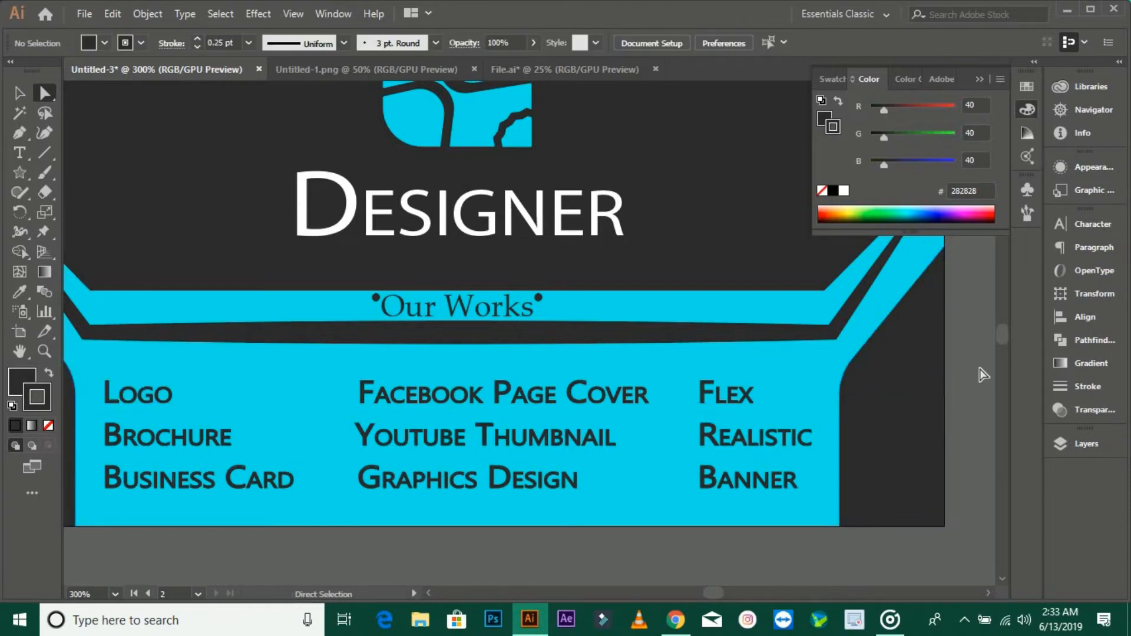
# - Adjust the anchor points of both dark side shapes together, undoing one stray change
pyautogui.scroll(-2, 981, 370)
pyautogui.moveTo(917, 460); pyautogui.dragTo(712, 494)
pyautogui.scroll(1, 772, 479)
pyautogui.moveTo(753, 309); pyautogui.dragTo(756, 285)
pyautogui.click(807, 362)
pyautogui.moveTo(805, 390); pyautogui.dragTo(838, 392)
pyautogui.hotkey('ctrl', 'z')
pyautogui.keyDown('shift'); pyautogui.click(152, 359); pyautogui.keyUp('shift')
pyautogui.moveTo(784, 312); pyautogui.dragTo(787, 288)
pyautogui.click(821, 341)
# - Draw a small dark grey circle on the empty canvas beside the graphics Hub card
pyautogui.scroll(4, 822, 341)
pyautogui.scroll(-4, 780, 293)
pyautogui.moveTo(775, 369); pyautogui.dragTo(901, 428)
pyautogui.moveTo(524, 514); pyautogui.dragTo(649, 511)
pyautogui.scroll(-1, 585, 496)
pyautogui.scroll(-1, 602, 513)
pyautogui.scroll(1, 395, 456)
pyautogui.moveTo(469, 403); pyautogui.dragTo(552, 414)
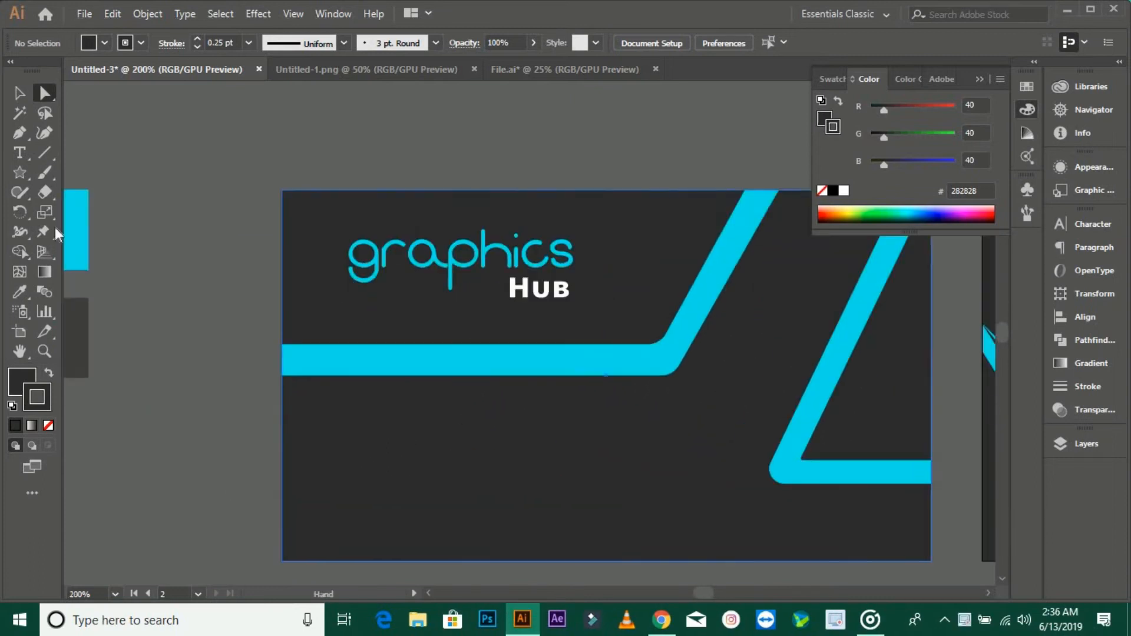
pyautogui.click(16, 155)
pyautogui.moveTo(19, 172)
pyautogui.mouseDown()
pyautogui.moveTo(86, 196)
pyautogui.moveTo(97, 213)
pyautogui.mouseUp()
pyautogui.moveTo(212, 249); pyautogui.dragTo(252, 288)
pyautogui.hotkey('ctrl', '+')
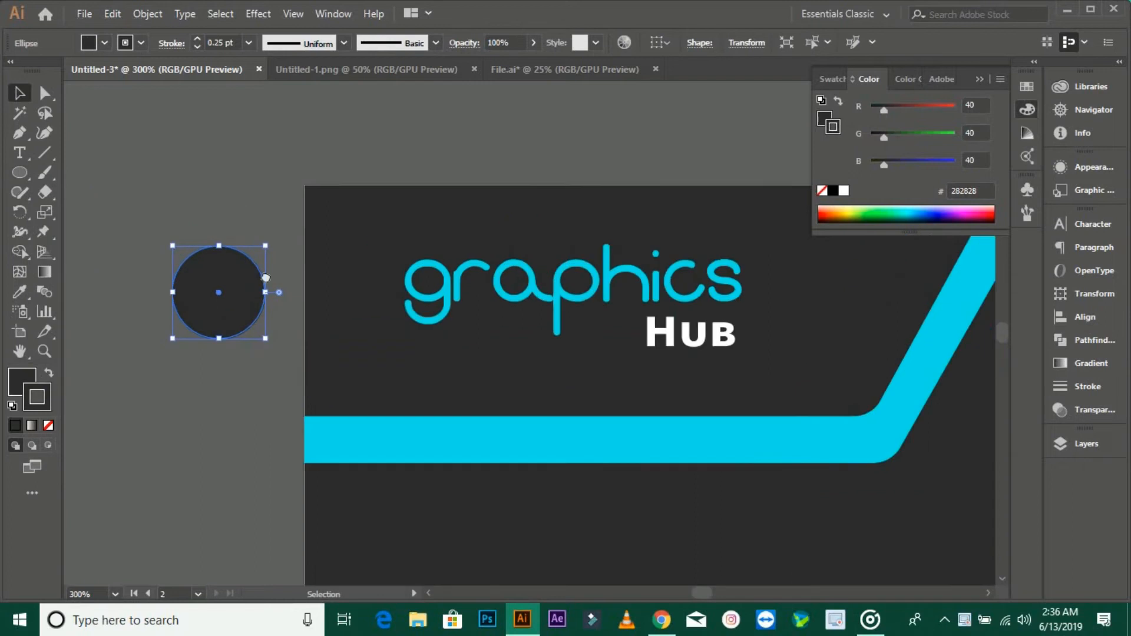
# - Add the letter "F" on the circle, enlarge it, and give it a white fill with no stroke
pyautogui.press('t')
pyautogui.click(260, 302)
pyautogui.write('F')
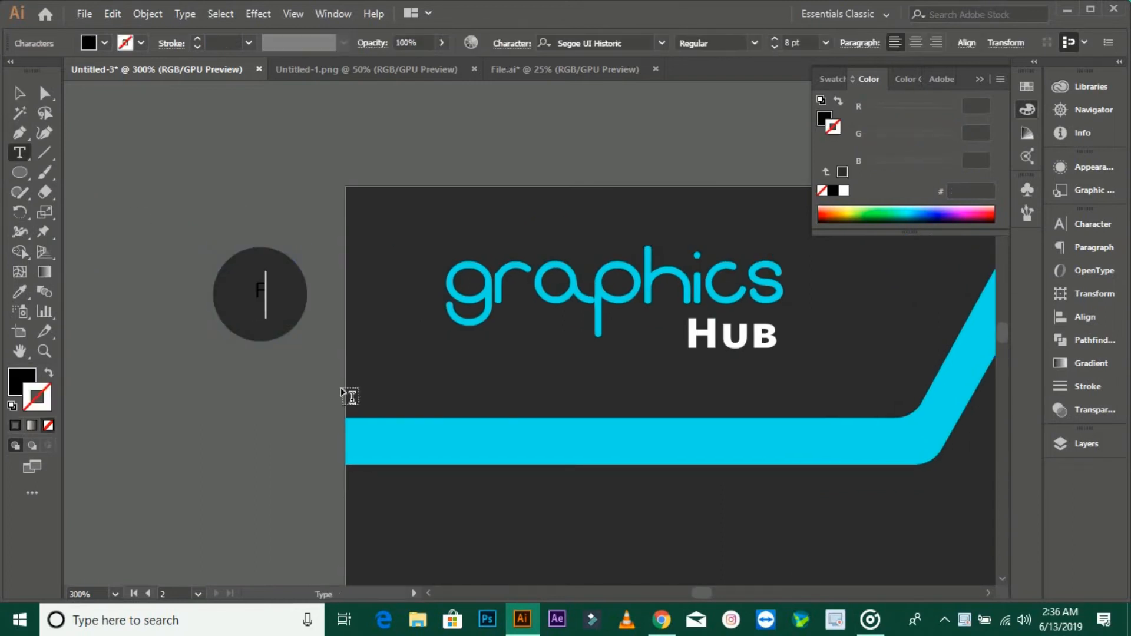
pyautogui.click(16, 99)
pyautogui.scroll(1, 269, 259)
pyautogui.moveTo(265, 345); pyautogui.dragTo(285, 373)
pyautogui.moveTo(265, 304); pyautogui.dragTo(265, 325)
pyautogui.click(11, 408)
pyautogui.click(49, 426)
pyautogui.click(147, 406)
# - Fill the circle with the cyan sampled from the card's band
pyautogui.click(221, 348)
pyautogui.click(20, 292)
pyautogui.click(406, 512)
pyautogui.click(19, 93)
pyautogui.click(148, 236)
# - Enlarge the "F" to 36.48 pt and reposition it over the cyan circle
pyautogui.click(251, 337)
pyautogui.moveTo(276, 391); pyautogui.dragTo(294, 405)
pyautogui.moveTo(237, 300); pyautogui.dragTo(242, 322)
pyautogui.keyDown('shift'); pyautogui.click(277, 272); pyautogui.keyUp('shift')
pyautogui.click(276, 273)
# - Try Segoe Print, Microsoft PhagsPa and other fonts on the "F", ending with Impact
pyautogui.click(635, 42)
pyautogui.scroll(-5, 634, 42)
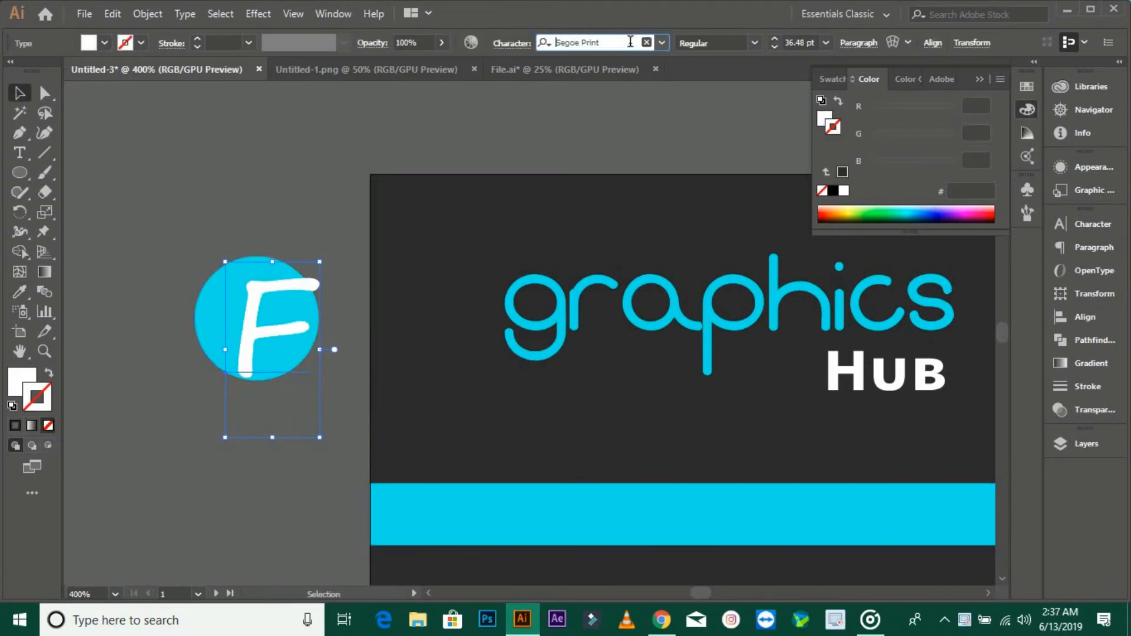
pyautogui.scroll(-4, 630, 42)
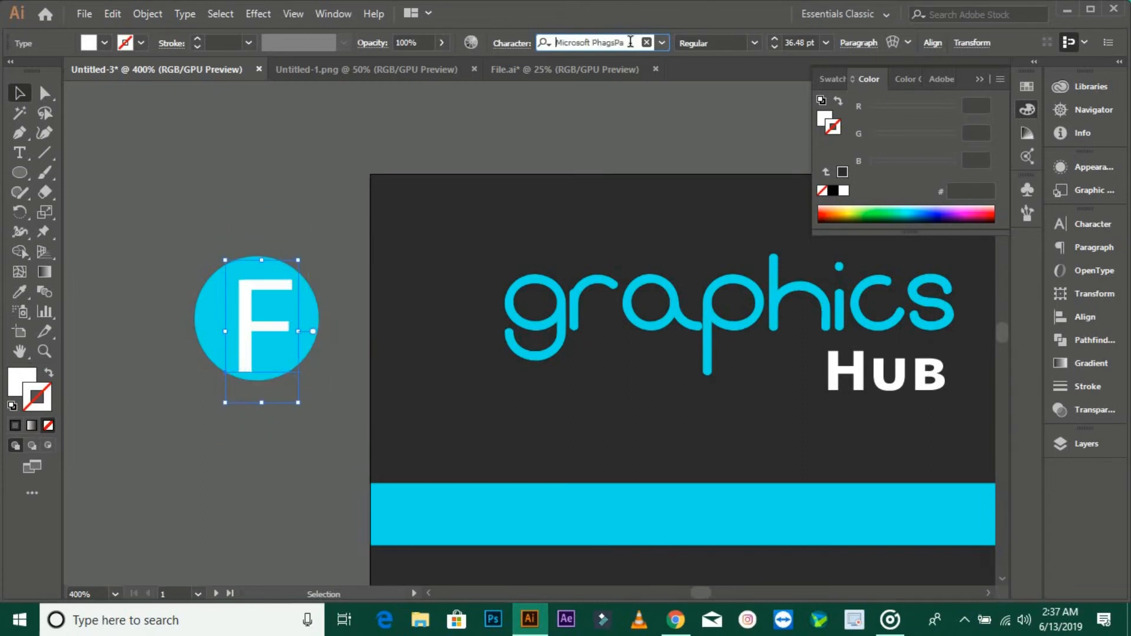
pyautogui.scroll(-2, 630, 42)
pyautogui.press('Delete')
pyautogui.hotkey('ctrl', 'z')
# - Erase the letter on the circle and retype it as "F" in Impact
pyautogui.click(20, 153)
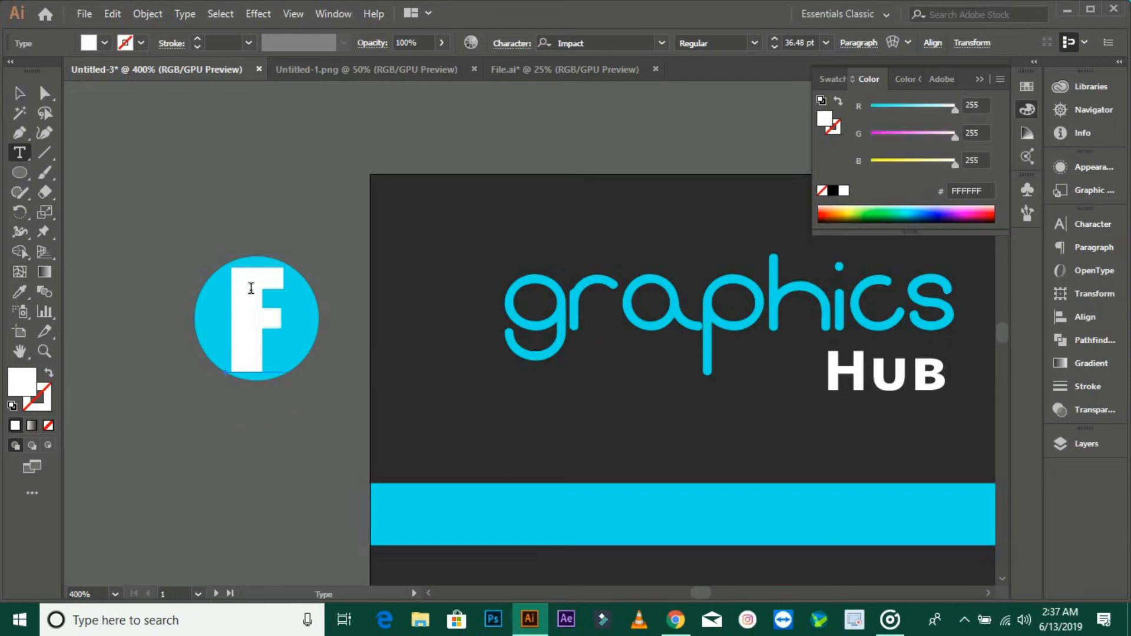
pyautogui.click(250, 288)
pyautogui.press('Right')
pyautogui.press('BackSpace')
pyautogui.write('F')
pyautogui.press('BackSpace')
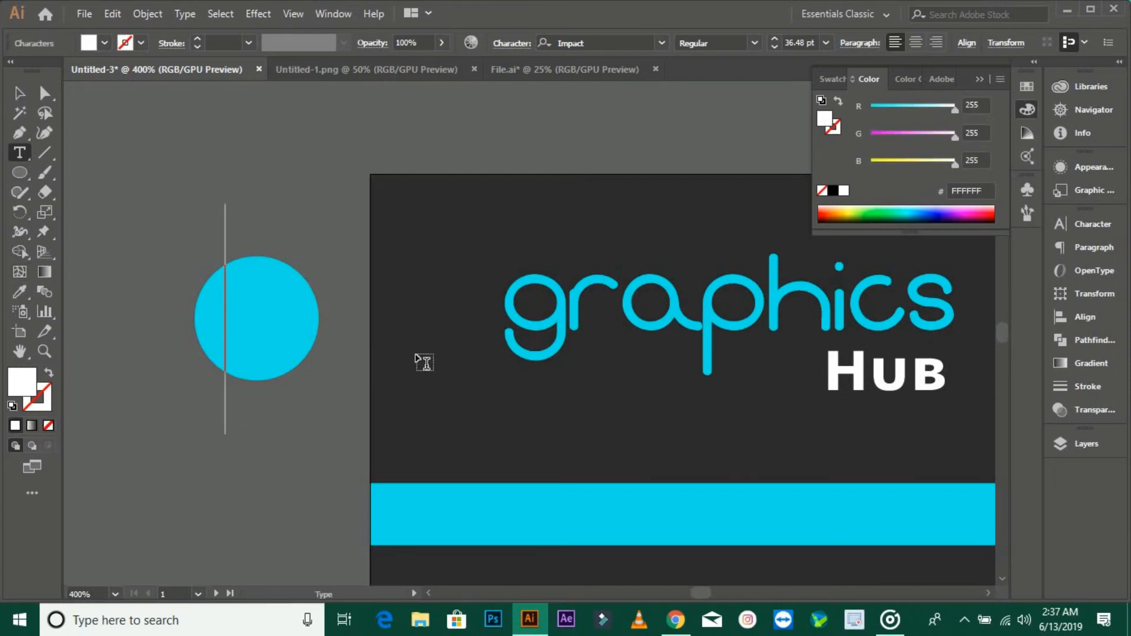
pyautogui.write('F')
pyautogui.press('Escape')
# - Open the font choices for the "F" and change the preview text to the "Roger, hungry: ate 236" sample sentence
pyautogui.click(637, 39)
pyautogui.scroll(11, 766, 227)
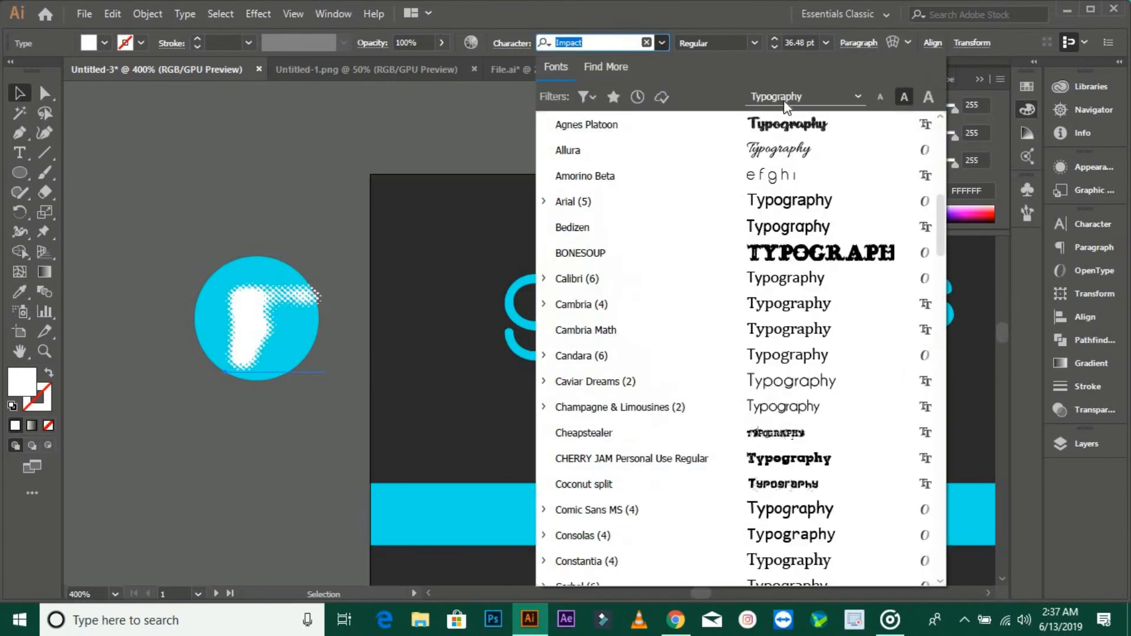
pyautogui.click(783, 99)
pyautogui.click(793, 209)
# - Preview one font after another on the "F", through Constantia and down to Impact
pyautogui.press('Down')
pyautogui.press('Down')
pyautogui.press('Down')
pyautogui.press('Down')
pyautogui.press('Down')
pyautogui.press('Down')
pyautogui.press('Down')
pyautogui.press('Down')
pyautogui.press('Down')
pyautogui.press('Down')
pyautogui.press('Down')
pyautogui.press('Down')
pyautogui.press('Down')
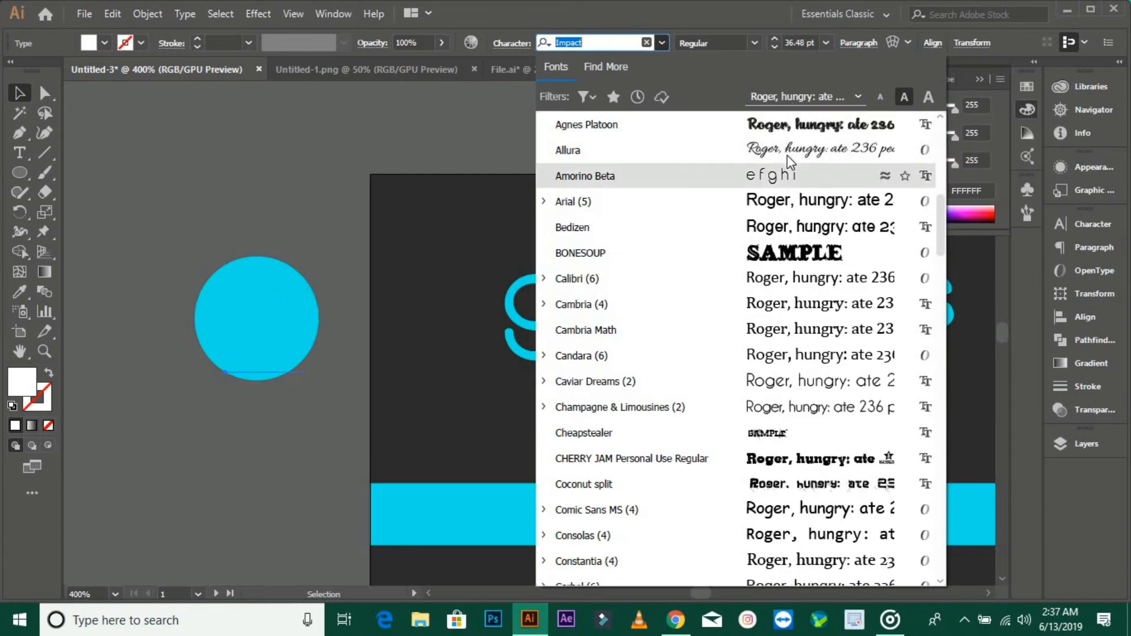
pyautogui.press('Down')
pyautogui.press('Down')
pyautogui.press('Down')
pyautogui.press('Down')
pyautogui.press('Down')
pyautogui.press('Down')
pyautogui.press('Down')
pyautogui.press('Down')
pyautogui.press('Down')
pyautogui.press('Down')
pyautogui.press('Down')
pyautogui.press('Down')
pyautogui.press('Down')
pyautogui.press('Down')
pyautogui.press('Down')
pyautogui.press('Down')
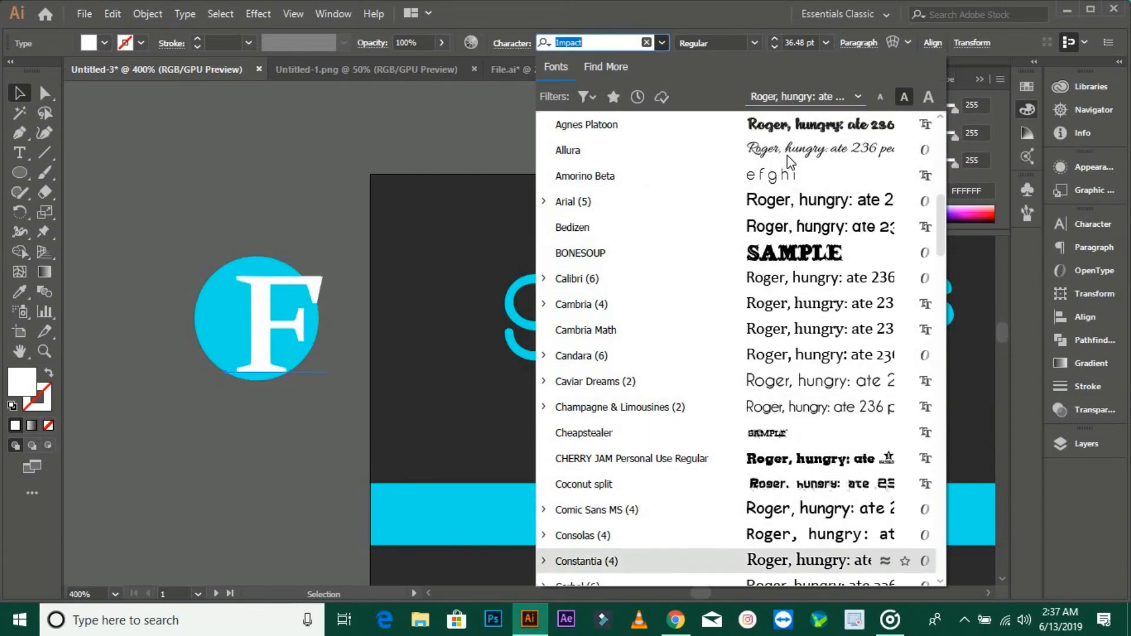
pyautogui.press('Down')
pyautogui.press('Down')
pyautogui.press('Down')
pyautogui.press('Down')
pyautogui.press('Down')
pyautogui.press('Down')
pyautogui.press('Down')
pyautogui.press('Down')
pyautogui.press('Down')
pyautogui.press('Down')
pyautogui.press('Down')
pyautogui.press('Down')
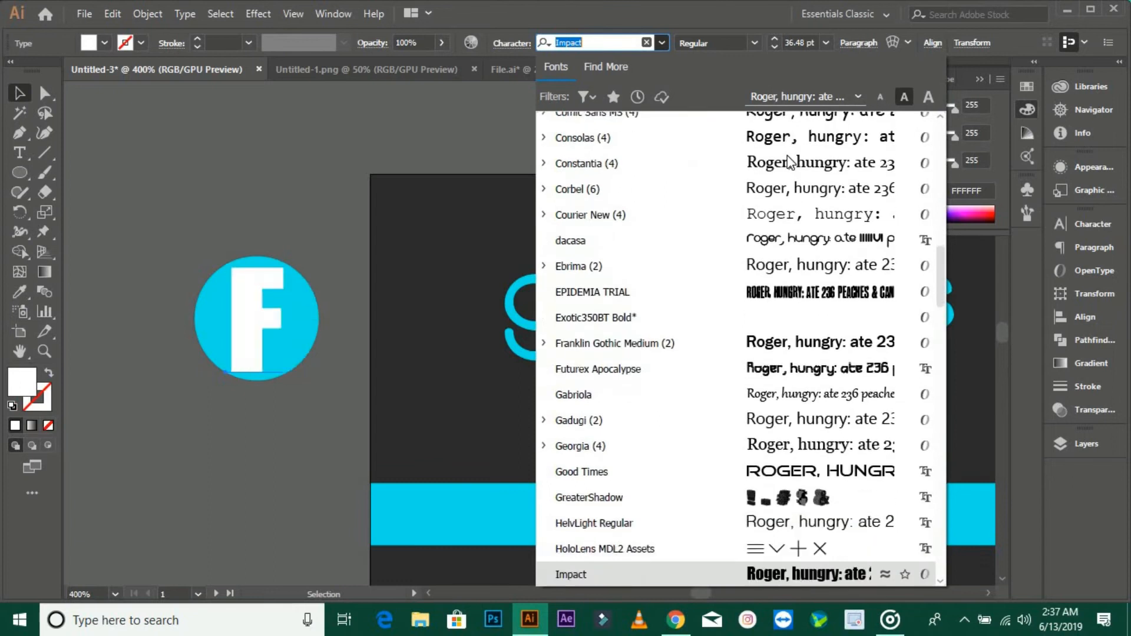
pyautogui.click(804, 96)
pyautogui.press('Escape')
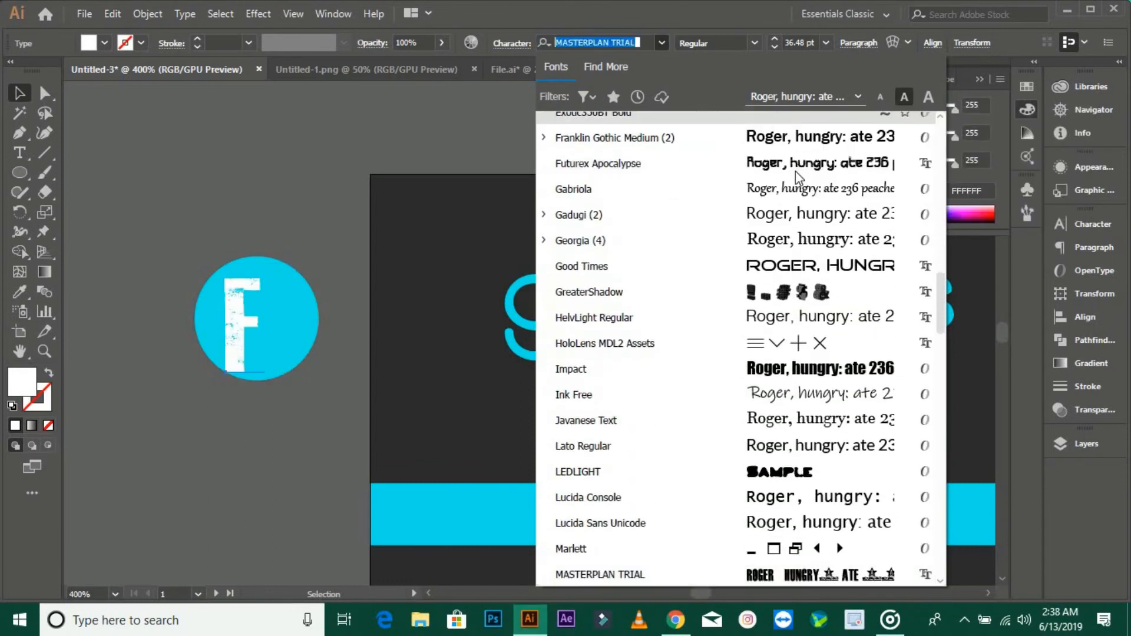
# - Try further fonts on the "F", ending with Segoe UI Emoji Regular, and close the Glyphs window
pyautogui.click(796, 142)
pyautogui.click(614, 42)
pyautogui.scroll(-5, 614, 42)
pyautogui.scroll(1, 613, 42)
pyautogui.scroll(-10, 613, 42)
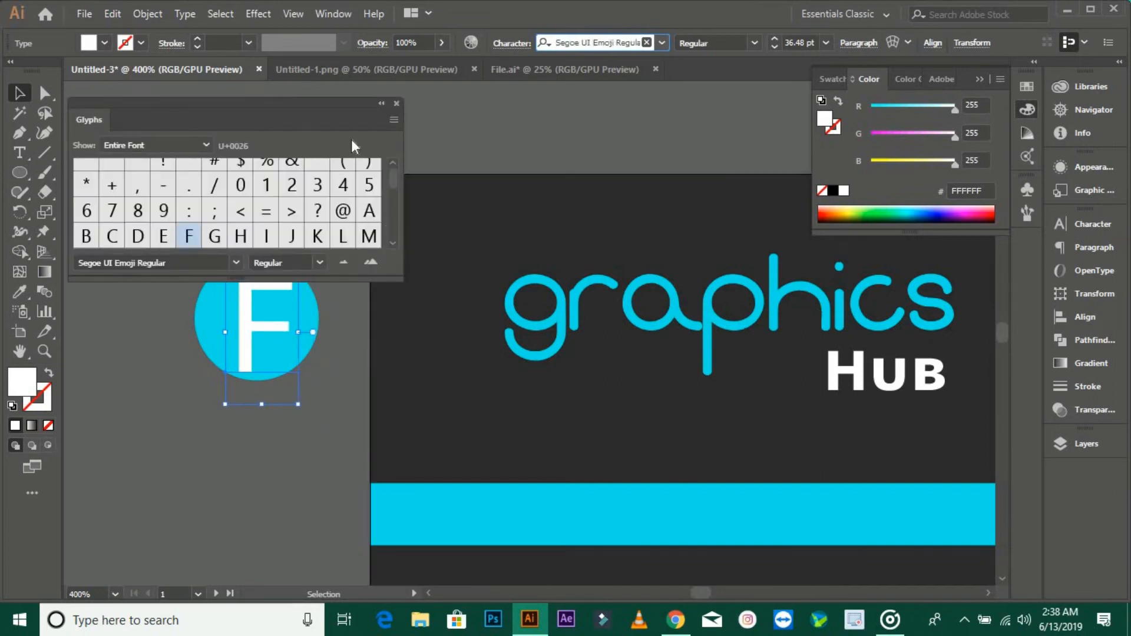
pyautogui.click(397, 104)
# - Switch the font preview to Selected Text and set the "F" to Myriad Pro
pyautogui.click(661, 43)
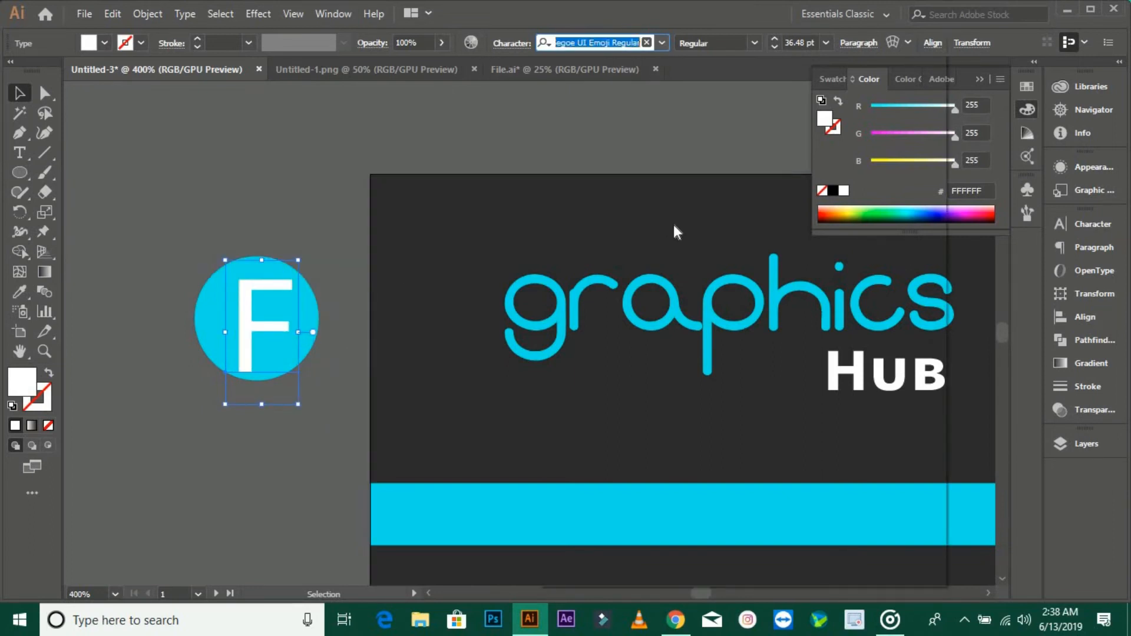
pyautogui.click(787, 100)
pyautogui.click(797, 114)
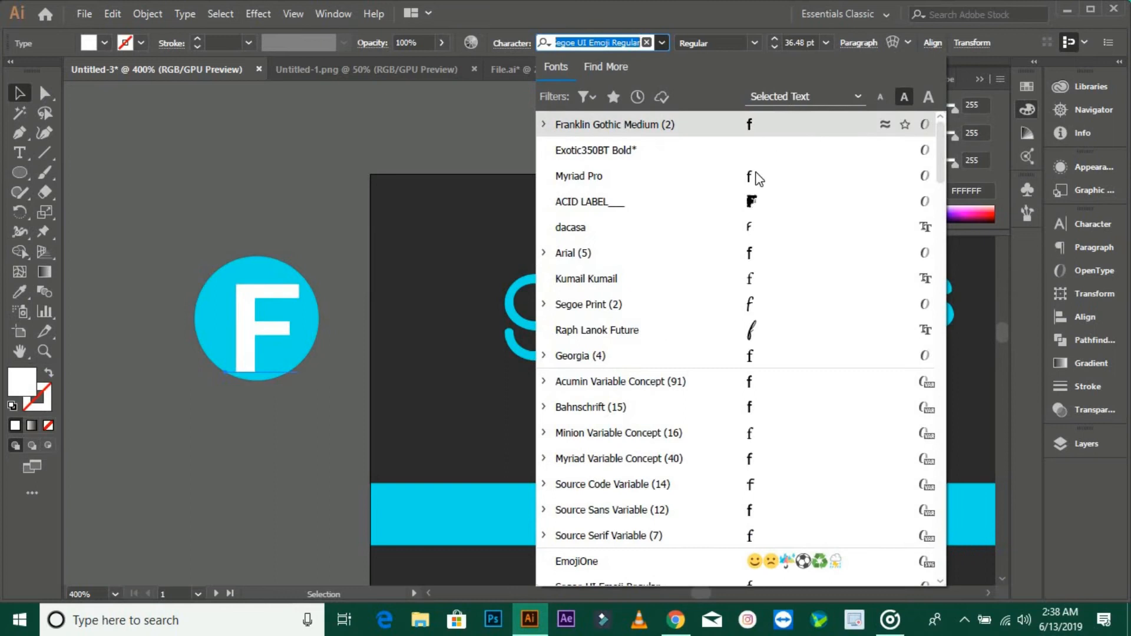
pyautogui.click(749, 176)
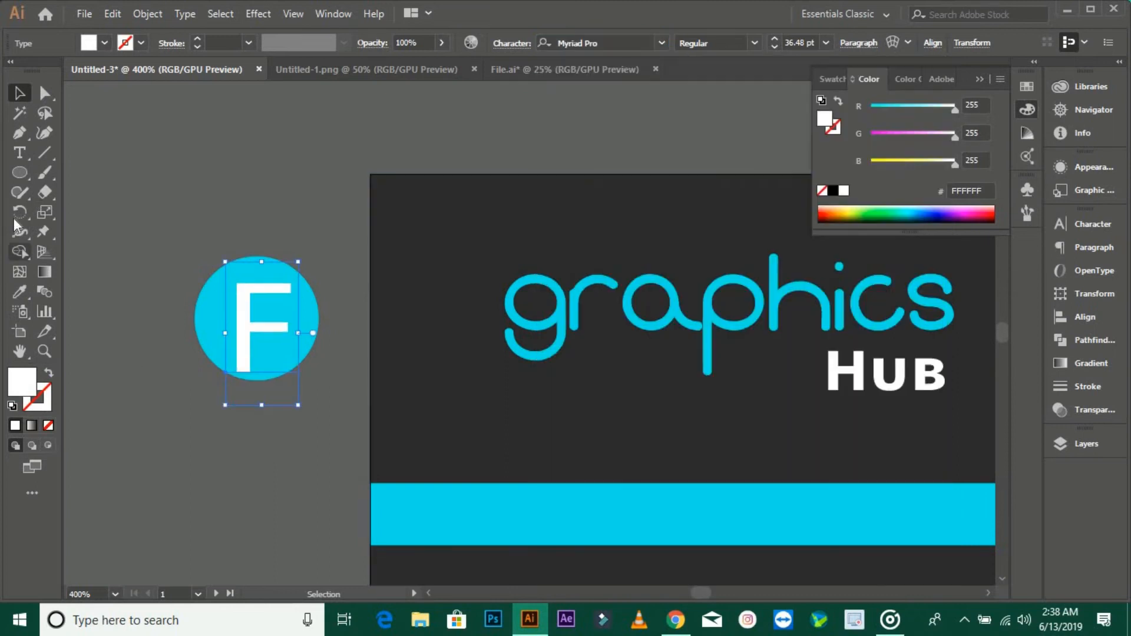
# - Delete the letter "F" from the cyan circle
pyautogui.press('t')
pyautogui.press('BackSpace')
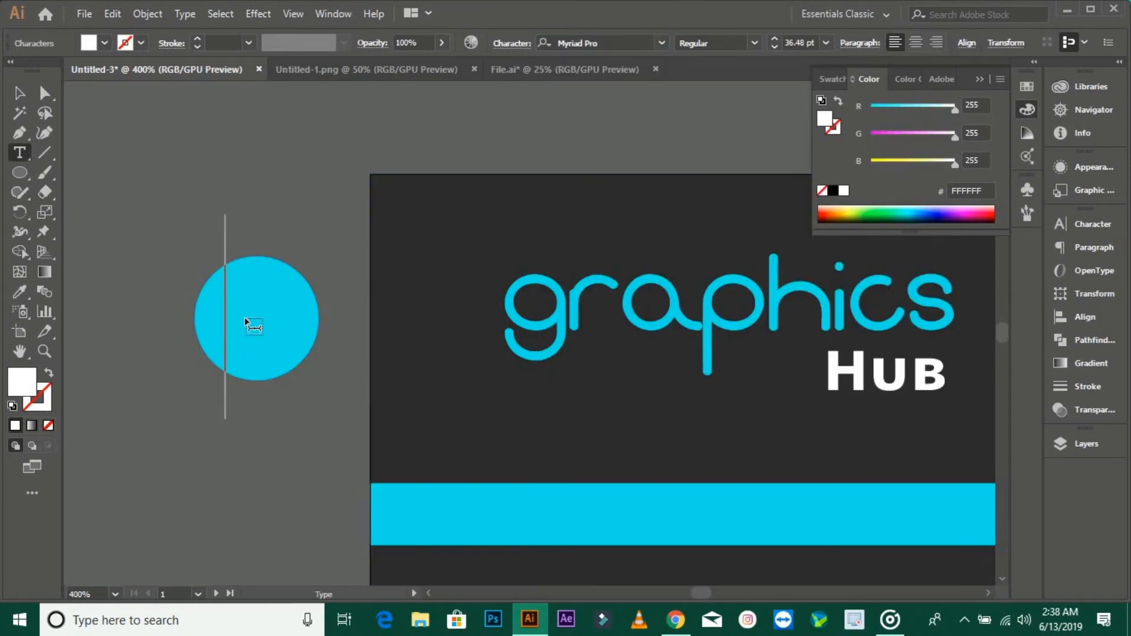
pyautogui.press('Delete')
# - Place a new letter "F" above the cyan swatch and try other fonts on it, including NIGHT STALKER
pyautogui.scroll(-2, 389, 350)
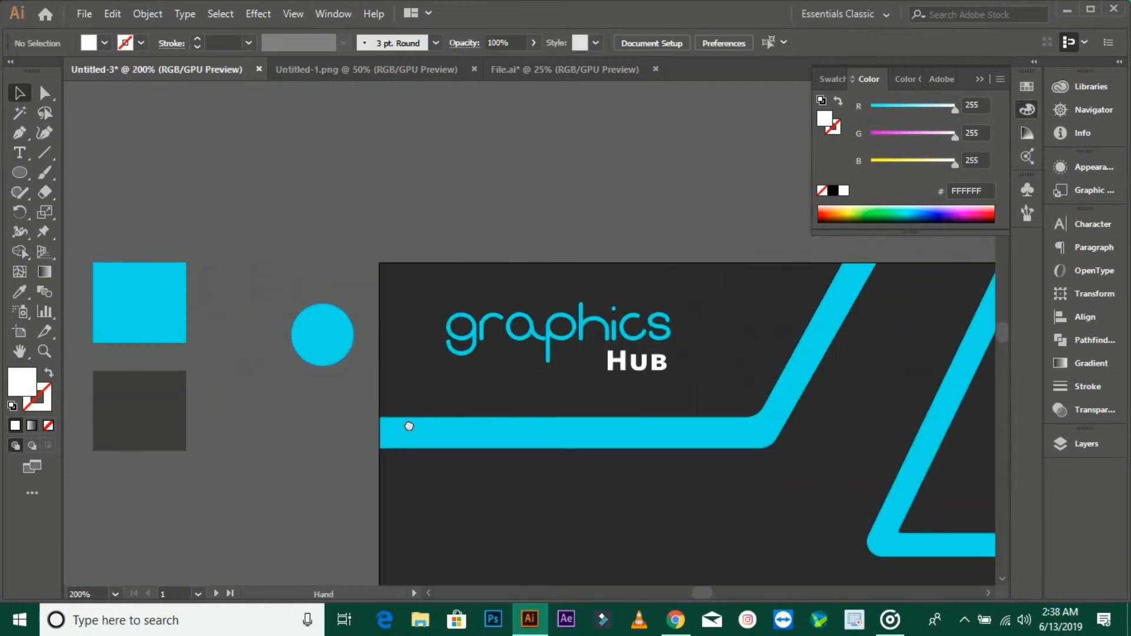
pyautogui.moveTo(409, 424); pyautogui.dragTo(541, 407)
pyautogui.click(19, 158)
pyautogui.click(236, 177)
pyautogui.write('F')
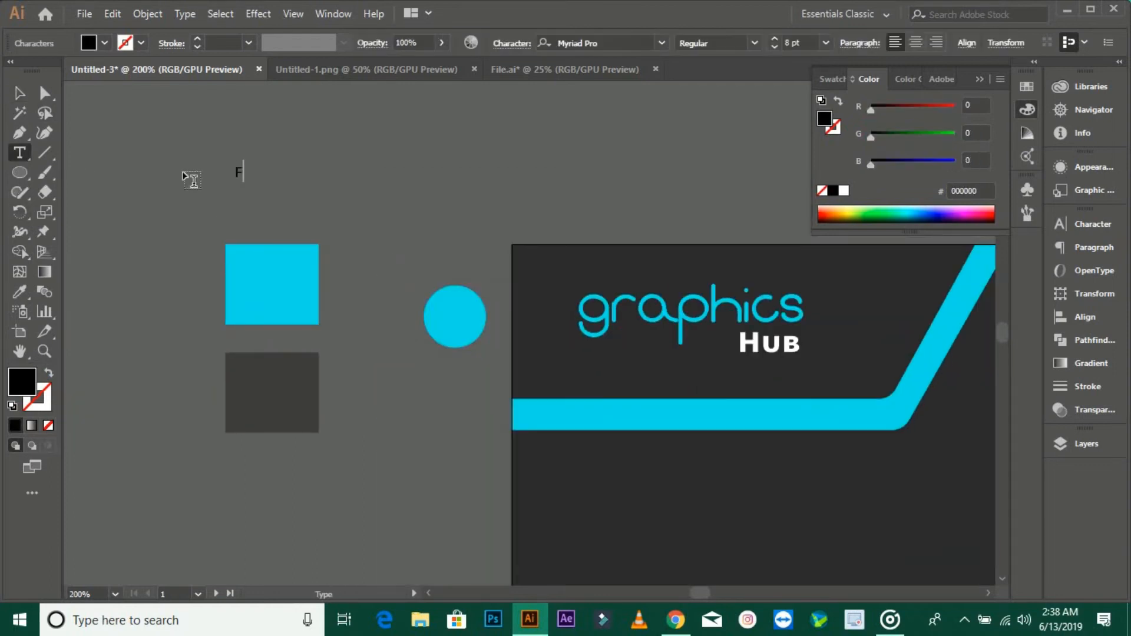
pyautogui.click(20, 93)
pyautogui.scroll(3, 260, 175)
pyautogui.moveTo(260, 175); pyautogui.dragTo(446, 313)
pyautogui.click(636, 40)
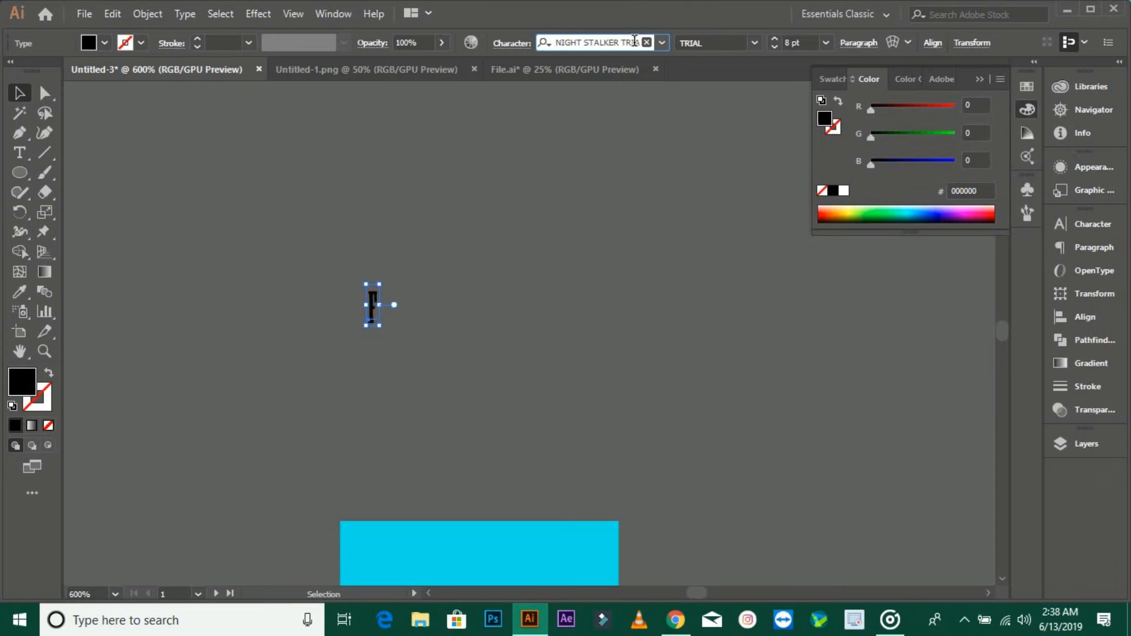
# - Retype the loose "F" in Myriad Pro and delete the letter
pyautogui.click(20, 153)
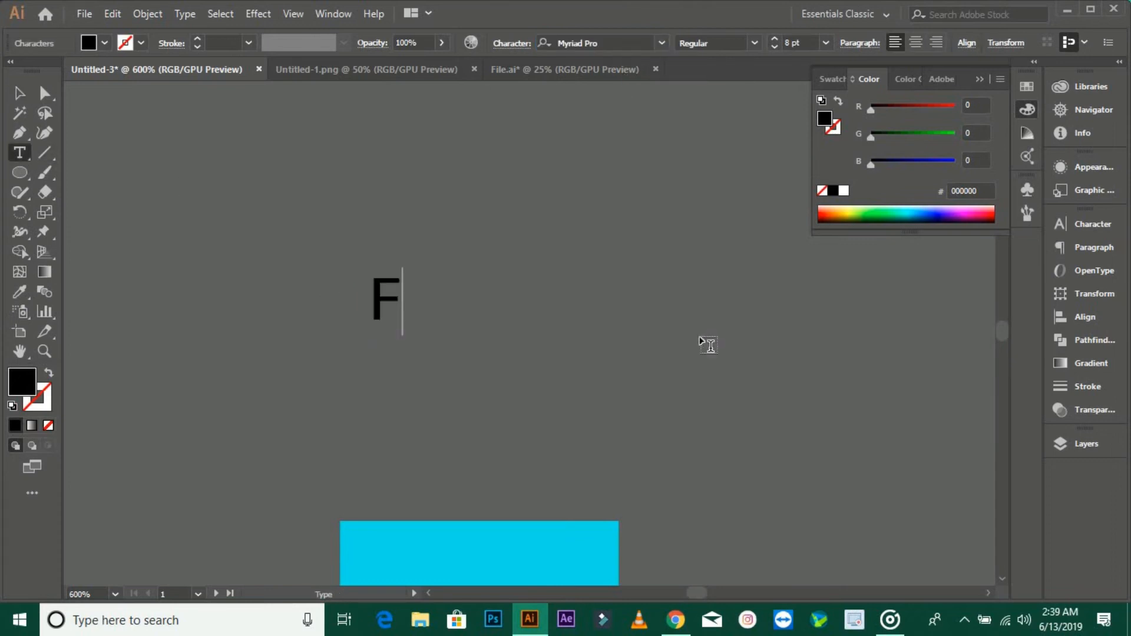
pyautogui.write('F')
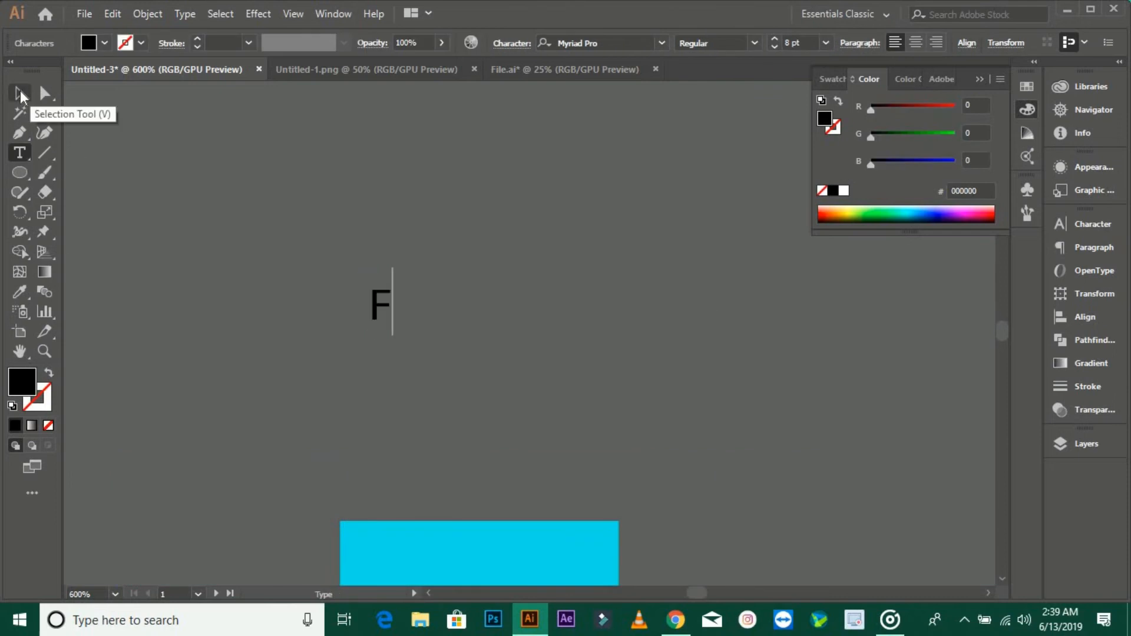
pyautogui.click(20, 93)
pyautogui.press('Delete')
# - Shrink the cyan circle and move it onto the dark card below the cyan band
pyautogui.scroll(-4, 473, 383)
pyautogui.moveTo(472, 411); pyautogui.dragTo(308, 229)
pyautogui.scroll(1, 460, 340)
pyautogui.moveTo(462, 342); pyautogui.dragTo(419, 360)
pyautogui.moveTo(395, 283); pyautogui.dragTo(499, 480)
pyautogui.scroll(2, 505, 476)
pyautogui.moveTo(561, 519); pyautogui.dragTo(314, 358)
# - Duplicate the small cyan circle downward to make an evenly spaced column of three
pyautogui.moveTo(315, 358); pyautogui.dragTo(371, 370)
pyautogui.hotkey('ctrl', 'd')
pyautogui.click(413, 423)
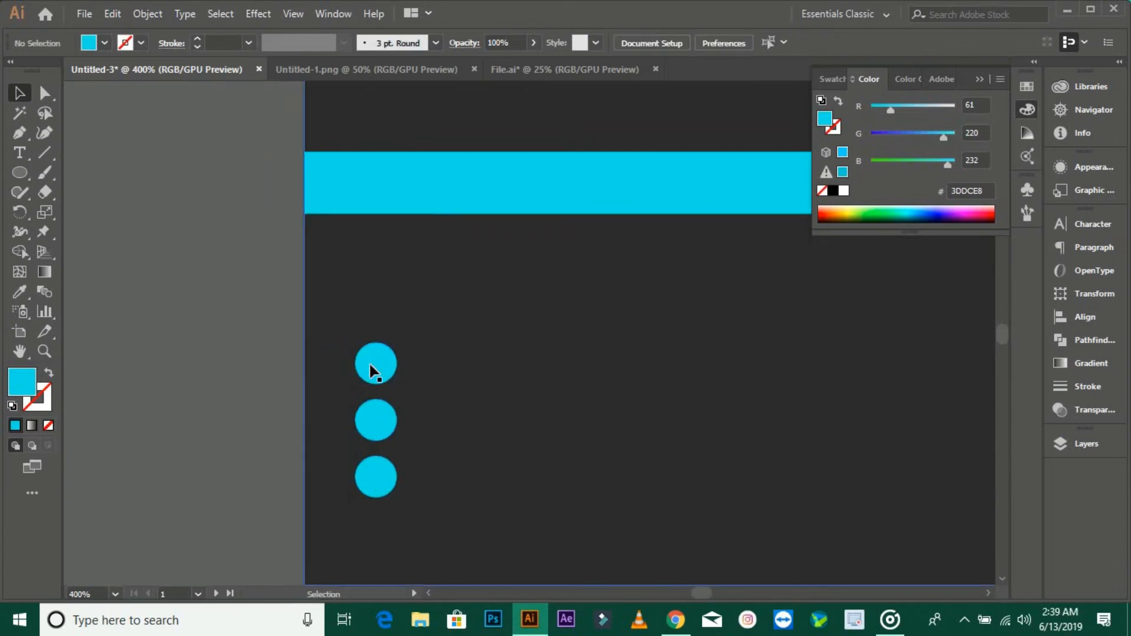
# - Add a letter "F" on the canvas beside the card and set its font to Franklin Gothic Medium Regular
pyautogui.scroll(1, 368, 371)
pyautogui.click(368, 372)
pyautogui.click(20, 152)
pyautogui.click(151, 294)
pyautogui.press('Delete')
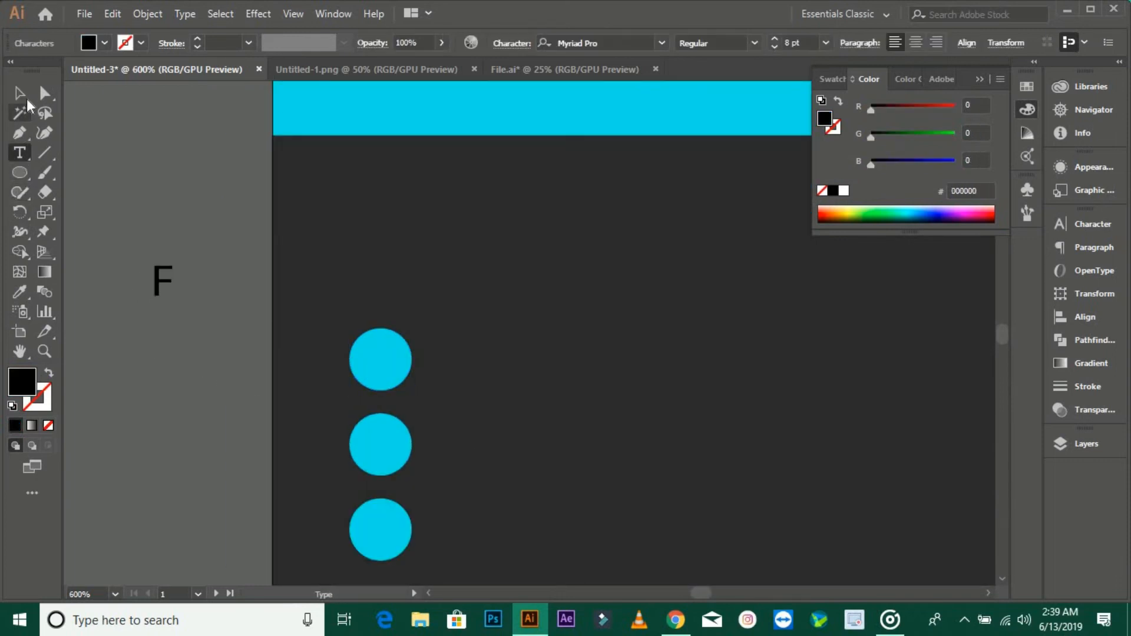
pyautogui.click(19, 93)
pyautogui.click(663, 42)
pyautogui.click(813, 157)
pyautogui.click(755, 43)
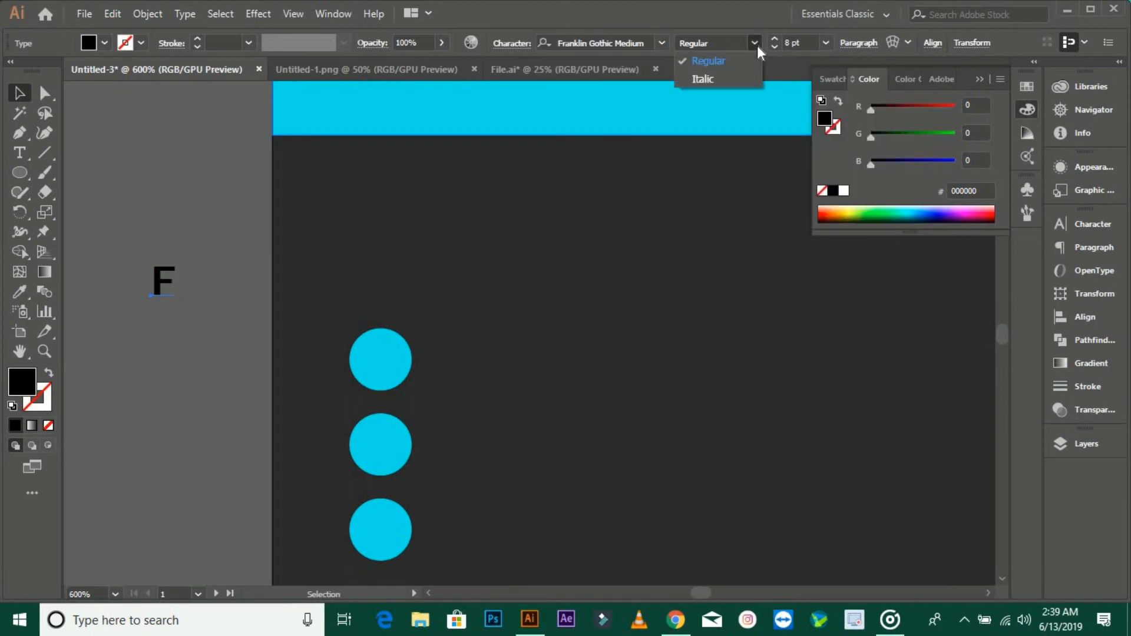
pyautogui.click(743, 45)
# - Try the small caps, subscript, underline and superscript character options on the letter
pyautogui.click(511, 43)
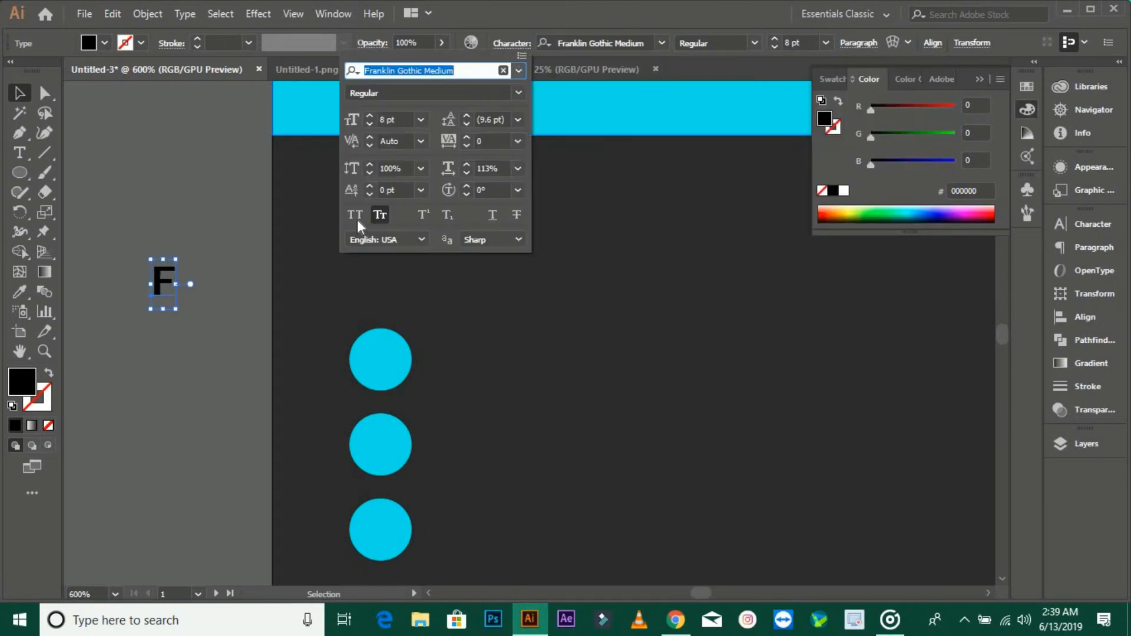
pyautogui.click(380, 214)
pyautogui.click(384, 213)
pyautogui.click(448, 215)
pyautogui.click(492, 215)
pyautogui.click(424, 214)
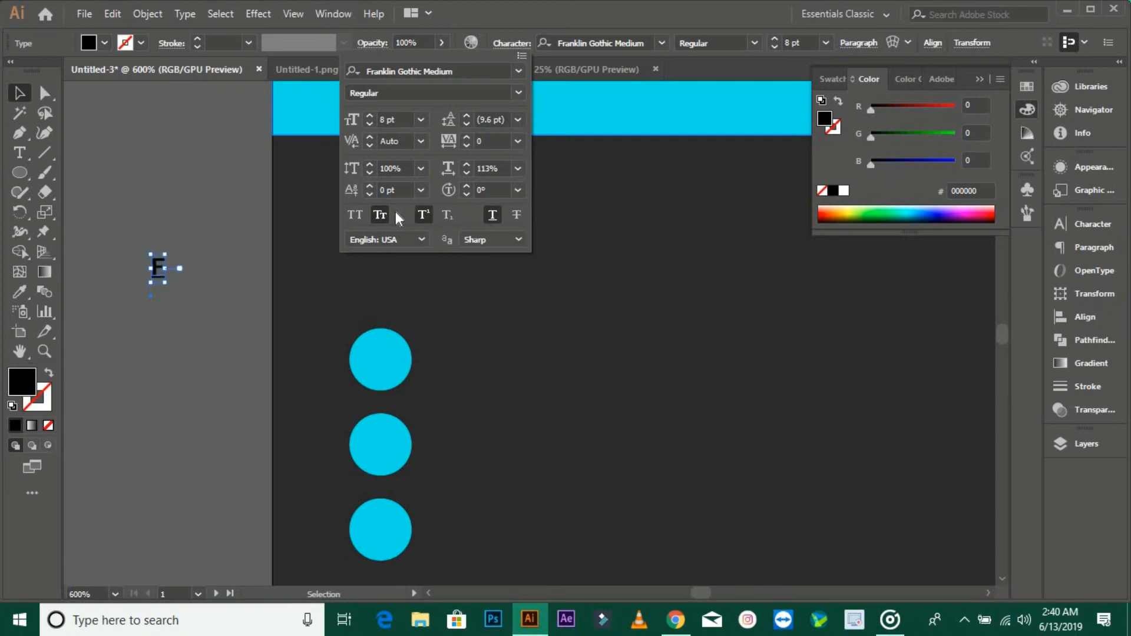
# - Try the kerning, baseline shift, language and anti-aliasing options on the letter and turn off its small caps
pyautogui.click(427, 145)
pyautogui.click(422, 194)
pyautogui.click(464, 192)
pyautogui.click(429, 239)
pyautogui.click(429, 238)
pyautogui.click(520, 239)
pyautogui.click(489, 263)
pyautogui.click(520, 238)
pyautogui.click(489, 275)
pyautogui.click(162, 259)
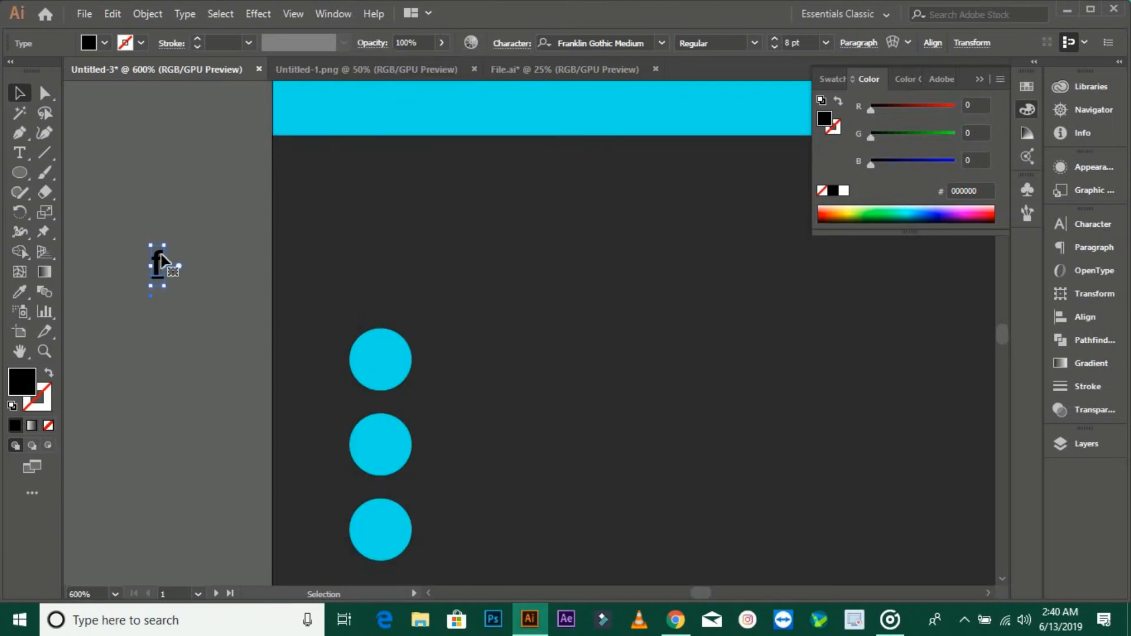
# - Turn off superscript and underline so the letter is a plain lowercase "f"
pyautogui.click(524, 45)
pyautogui.click(361, 213)
pyautogui.click(425, 214)
pyautogui.click(353, 213)
pyautogui.click(492, 215)
pyautogui.click(207, 218)
# - Give the "f" a white fill and no stroke
pyautogui.scroll(2, 156, 269)
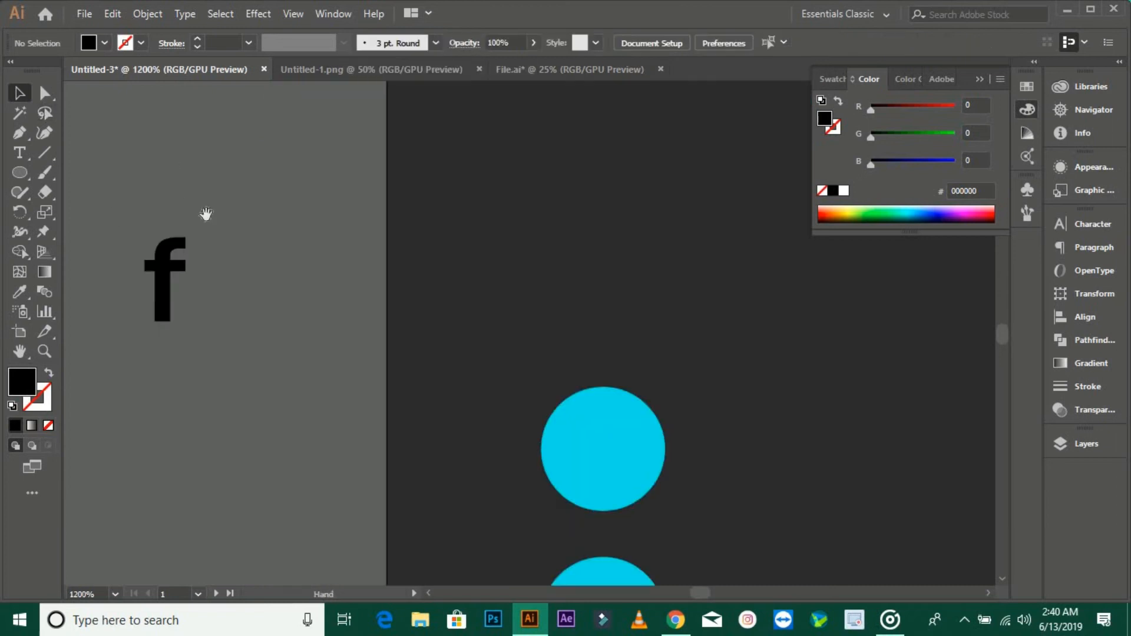
pyautogui.moveTo(204, 215); pyautogui.dragTo(205, 193)
pyautogui.click(167, 257)
pyautogui.click(13, 406)
pyautogui.click(44, 404)
pyautogui.click(49, 426)
pyautogui.click(227, 265)
# - Move the white "f" onto the top cyan circle and enlarge it to about 9.4 pt
pyautogui.scroll(-1, 179, 254)
pyautogui.moveTo(179, 255); pyautogui.dragTo(128, 203)
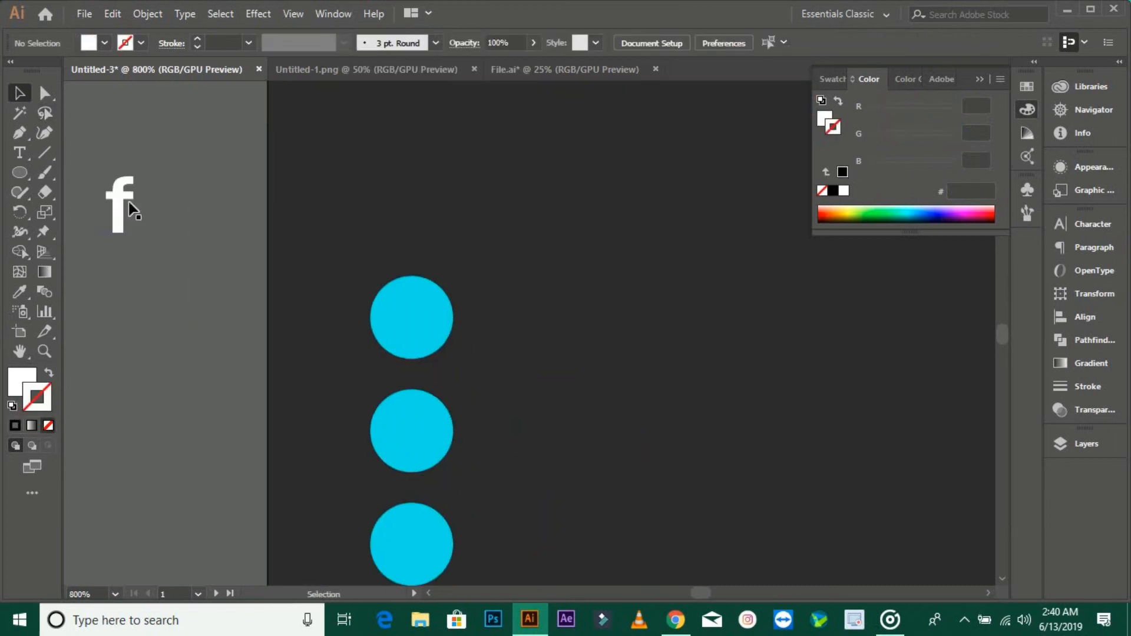
pyautogui.moveTo(412, 308); pyautogui.dragTo(401, 306)
pyautogui.scroll(1, 422, 338)
pyautogui.moveTo(422, 386); pyautogui.dragTo(433, 398)
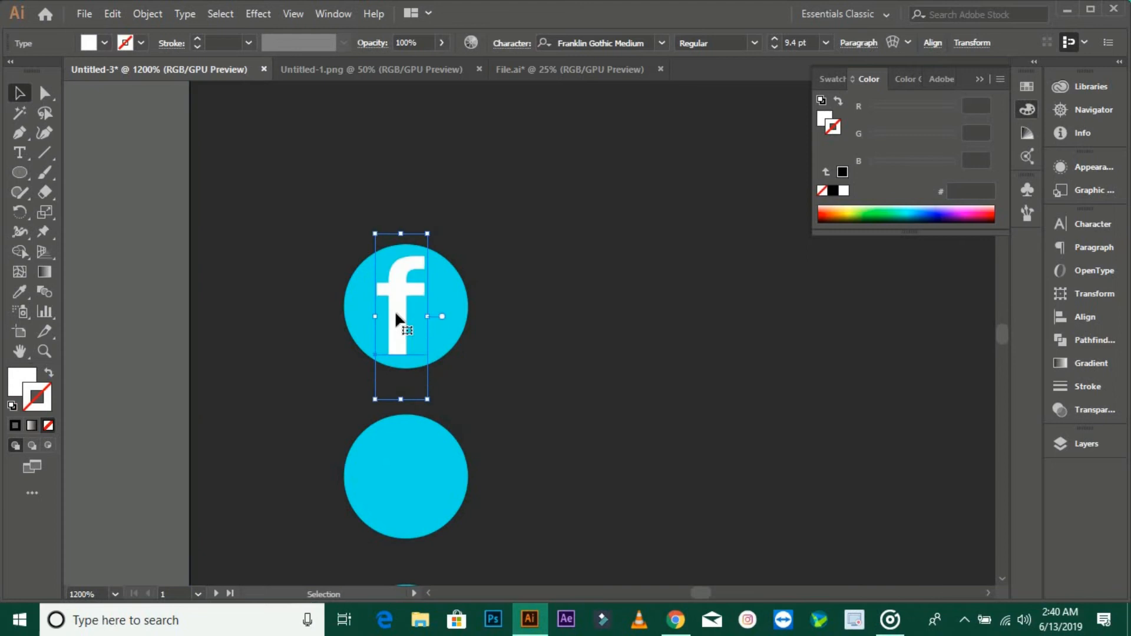
# - Align the "f" and the top circle on their horizontal centres and try vertical centring as well
pyautogui.moveTo(325, 265); pyautogui.dragTo(457, 339)
pyautogui.click(560, 41)
pyautogui.click(628, 43)
pyautogui.hotkey('ctrl', 'z')
pyautogui.click(630, 42)
pyautogui.moveTo(519, 230); pyautogui.dragTo(315, 356)
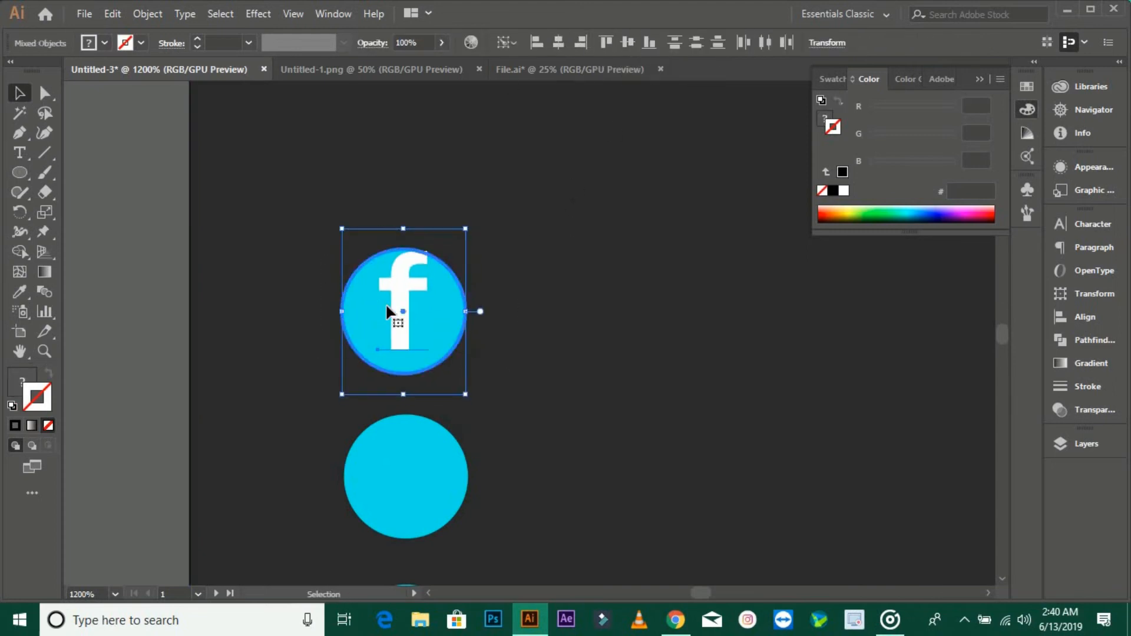
# - Try to cut the live-text "f" out of the top circle with the Pathfinder's Minus Front
pyautogui.click(1087, 341)
pyautogui.click(900, 263)
pyautogui.hotkey('ctrl', 'z')
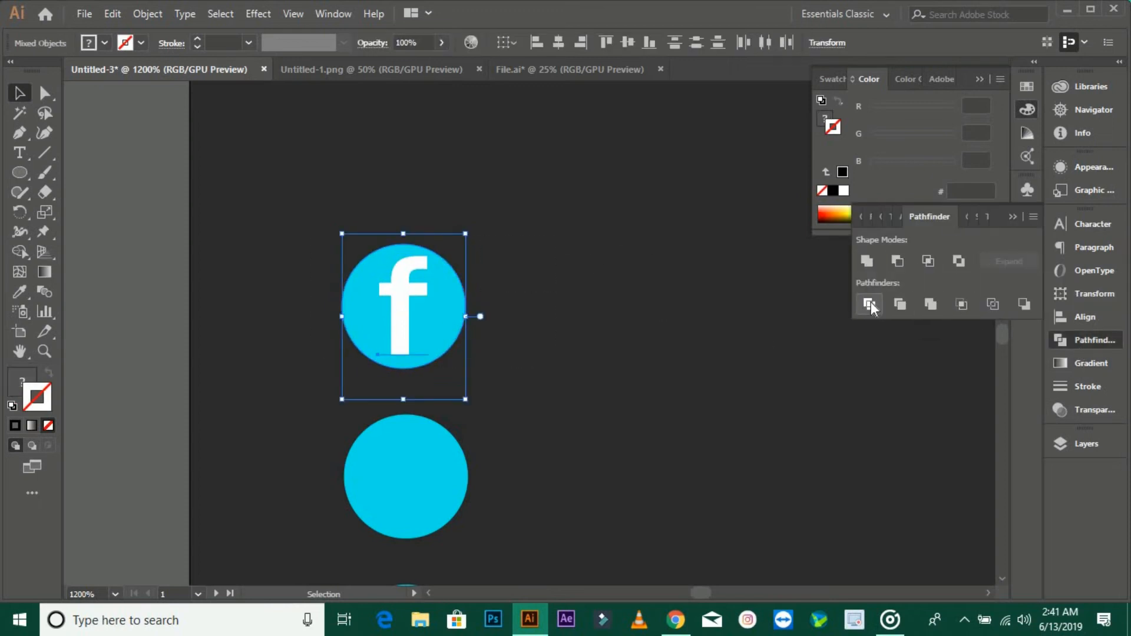
# - Convert the "f" on the top circle to outlines
pyautogui.click(417, 285)
pyautogui.rightClick(407, 305)
pyautogui.click(460, 439)
# - Try Minus Front on the outlined "f" and the top circle, and undo the cut
pyautogui.keyDown('shift'); pyautogui.click(376, 352); pyautogui.keyUp('shift')
pyautogui.click(895, 263)
pyautogui.click(575, 295)
pyautogui.hotkey('ctrl', 'z')
# - Try enlarging the outlined "f" to the circle's full height and cutting it out with Minus Front
pyautogui.click(591, 230)
pyautogui.click(403, 319)
pyautogui.moveTo(428, 356); pyautogui.dragTo(447, 367)
pyautogui.click(569, 251)
pyautogui.moveTo(328, 361); pyautogui.dragTo(415, 324)
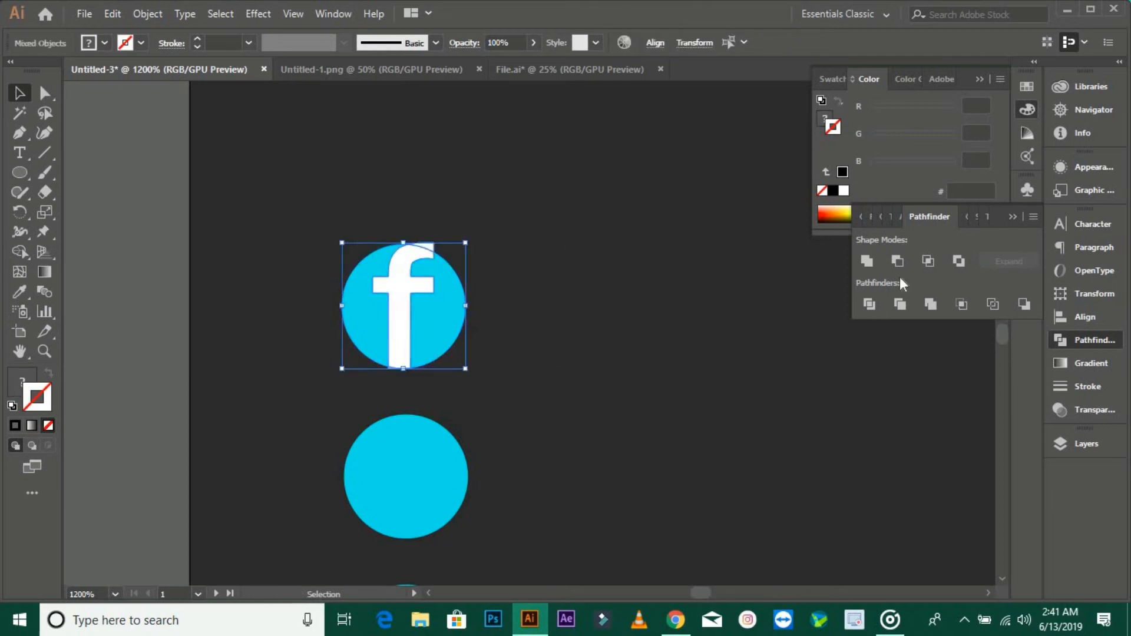
pyautogui.click(898, 262)
pyautogui.click(672, 322)
pyautogui.scroll(-1, 612, 334)
pyautogui.moveTo(674, 440); pyautogui.dragTo(618, 405)
pyautogui.hotkey('ctrl', 'z')
pyautogui.scroll(1, 567, 374)
# - Shrink the outlined "f" so it fits inside the top circle and centre the two on each other
pyautogui.moveTo(567, 373); pyautogui.dragTo(616, 471)
pyautogui.moveTo(453, 386); pyautogui.dragTo(415, 373)
pyautogui.click(485, 361)
pyautogui.click(394, 318)
pyautogui.click(542, 310)
pyautogui.moveTo(549, 278); pyautogui.dragTo(358, 366)
pyautogui.click(655, 42)
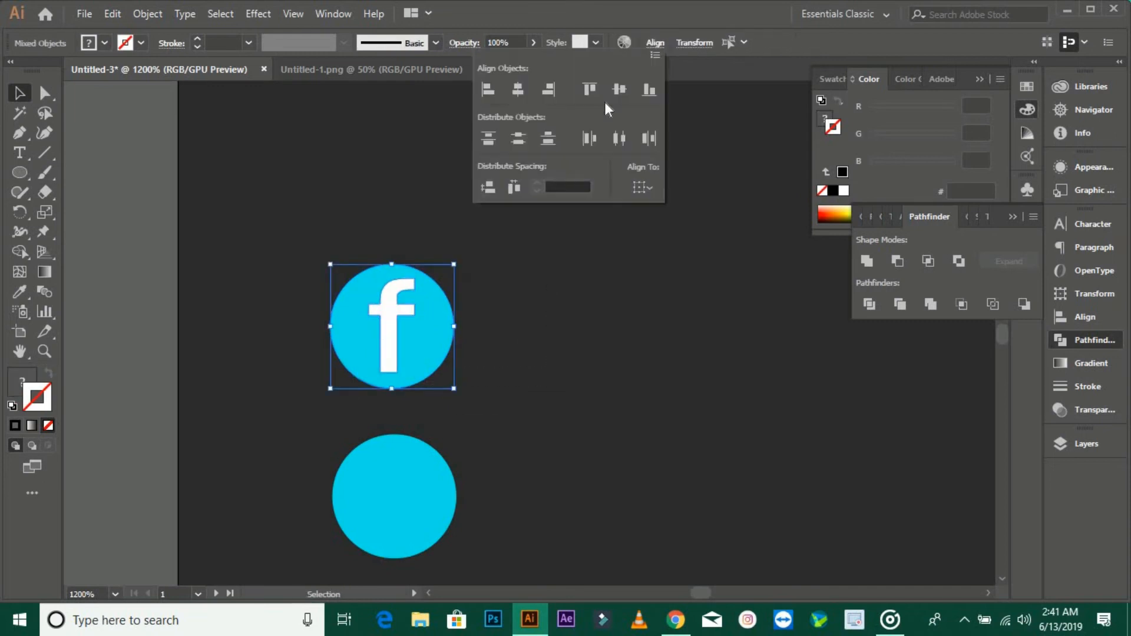
pyautogui.click(557, 279)
# - Cut the "f" out of the top circle with Minus Front
pyautogui.click(897, 261)
pyautogui.click(581, 386)
pyautogui.scroll(-2, 581, 387)
pyautogui.moveTo(581, 386); pyautogui.dragTo(550, 341)
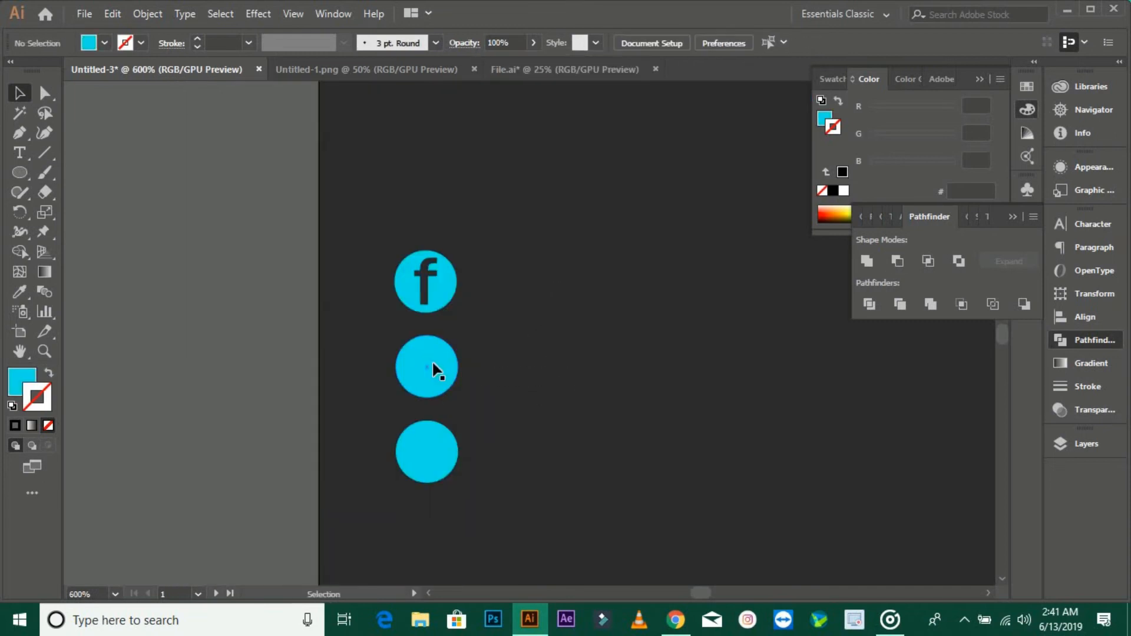
# - Give the "f" circle icon a white fill with no stroke
pyautogui.scroll(1, 441, 361)
pyautogui.click(396, 268)
pyautogui.click(12, 406)
pyautogui.click(49, 425)
pyautogui.click(522, 317)
# - Add a letter "w" in Franklin Gothic Medium and centre it on the middle cyan circle
pyautogui.click(413, 363)
pyautogui.click(20, 152)
pyautogui.click(616, 386)
pyautogui.write('w')
pyautogui.press('Escape')
pyautogui.moveTo(643, 367); pyautogui.dragTo(426, 376)
pyautogui.keyDown('shift'); pyautogui.click(429, 390); pyautogui.keyUp('shift')
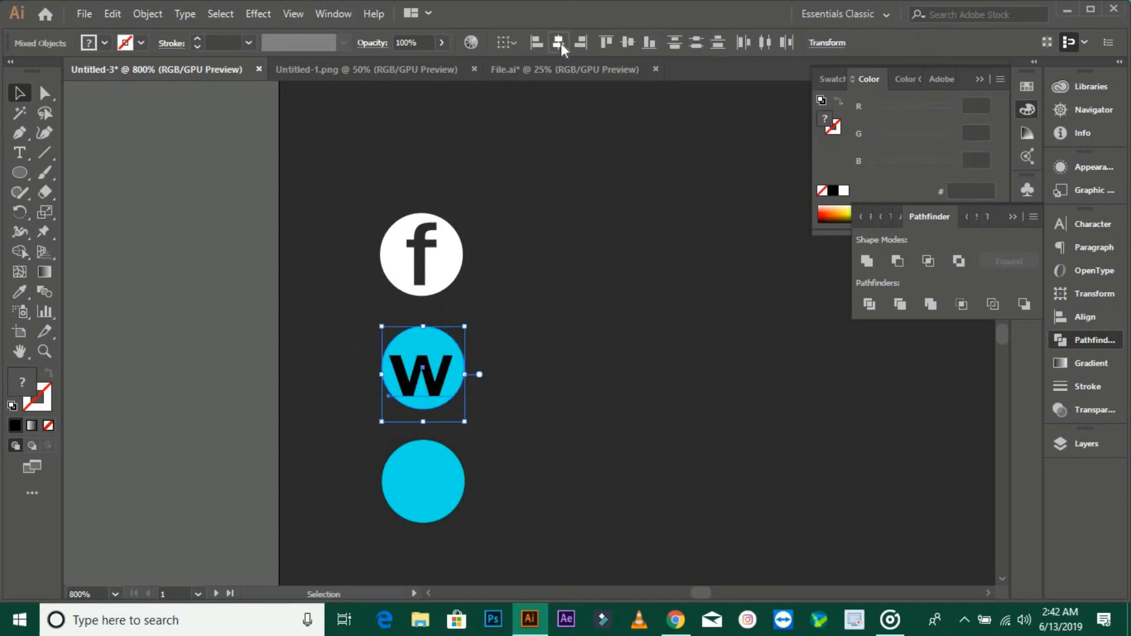
# - Outline the "w", cut it out of the middle circle with Minus Front, and make the icon white without a stroke
pyautogui.rightClick(434, 379)
pyautogui.click(506, 174)
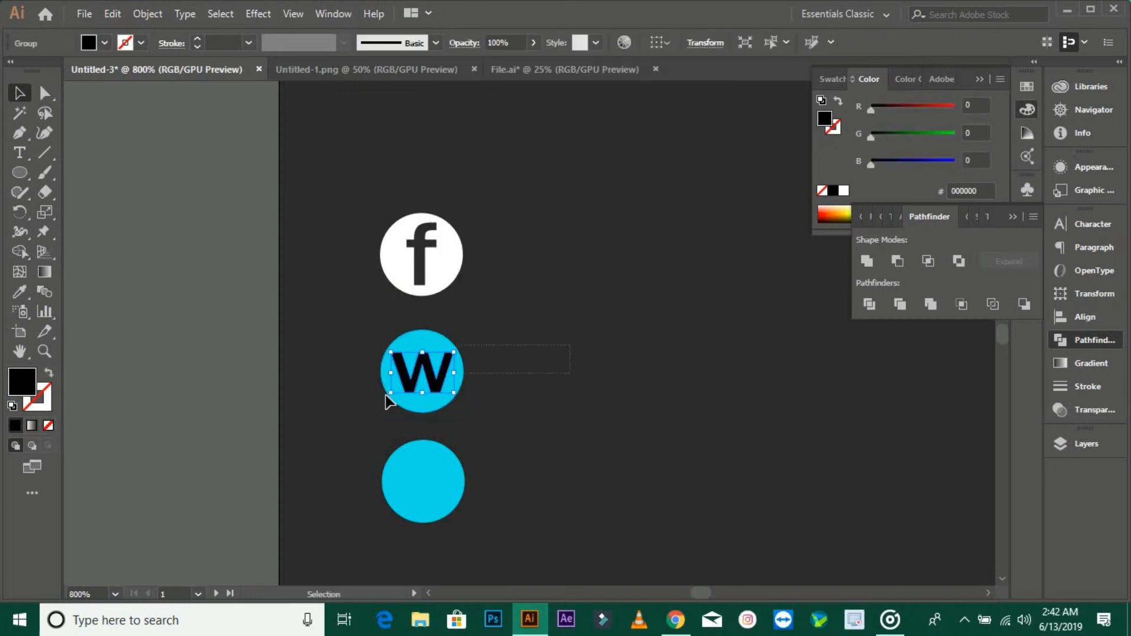
pyautogui.click(898, 261)
pyautogui.click(452, 406)
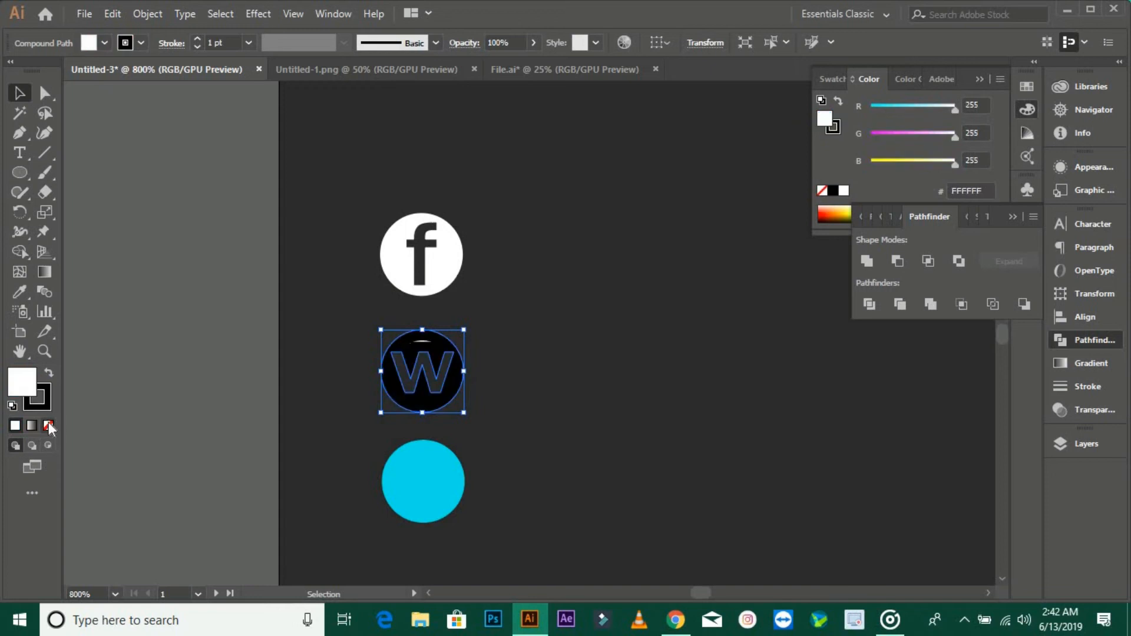
pyautogui.click(131, 384)
# - Add an 8 pt letter "Y" in Franklin Gothic Medium and centre it on the bottom cyan circle
pyautogui.scroll(-3, 396, 384)
pyautogui.click(397, 384)
pyautogui.press('t')
pyautogui.click(425, 361)
pyautogui.write('y')
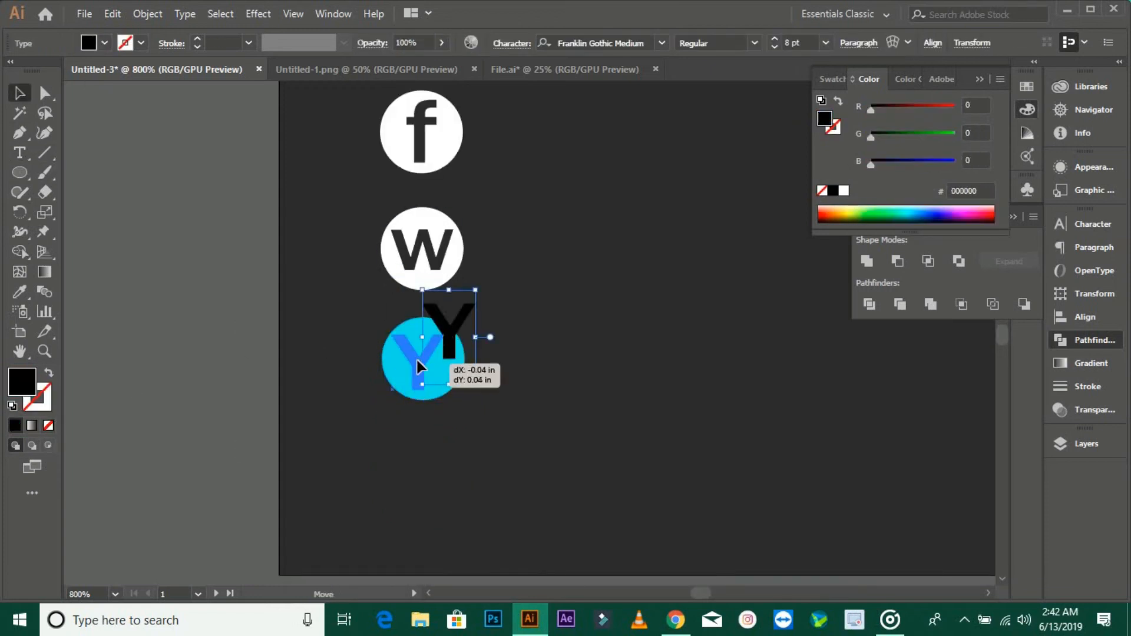
pyautogui.moveTo(350, 334); pyautogui.dragTo(484, 418)
pyautogui.click(558, 42)
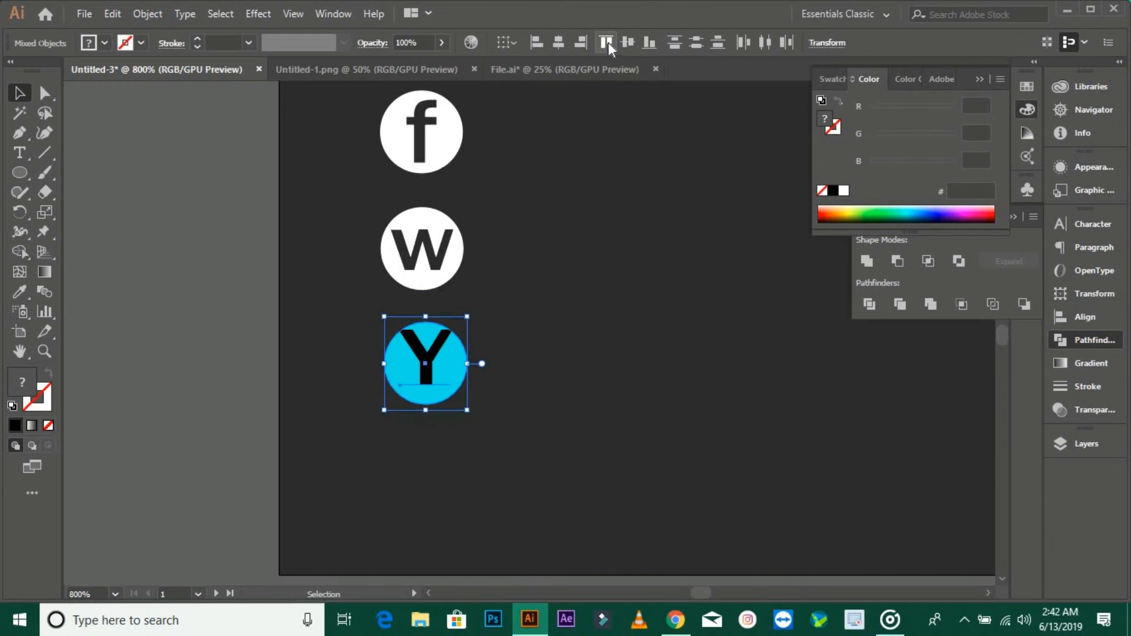
# - Convert the "Y" to outlines and cut it out of the bottom circle with Minus Front
pyautogui.rightClick(442, 361)
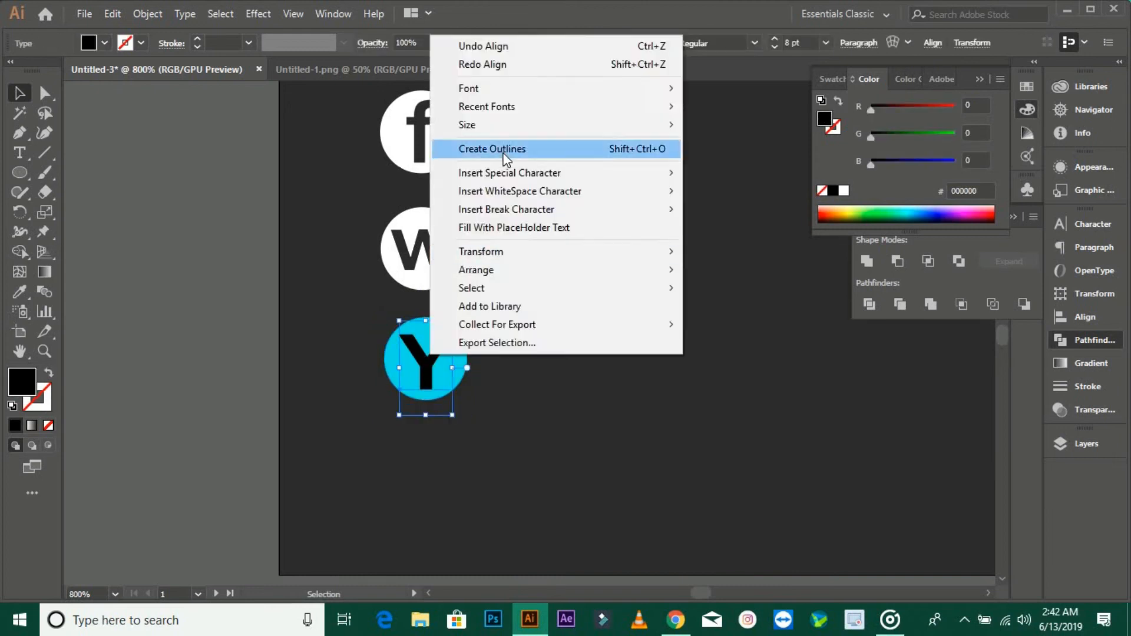
pyautogui.click(505, 151)
pyautogui.click(897, 261)
pyautogui.click(522, 376)
# - Copy the white fill of the "w" icon onto the "Y" icon with the Eyedropper
pyautogui.click(452, 368)
pyautogui.click(21, 293)
pyautogui.click(439, 279)
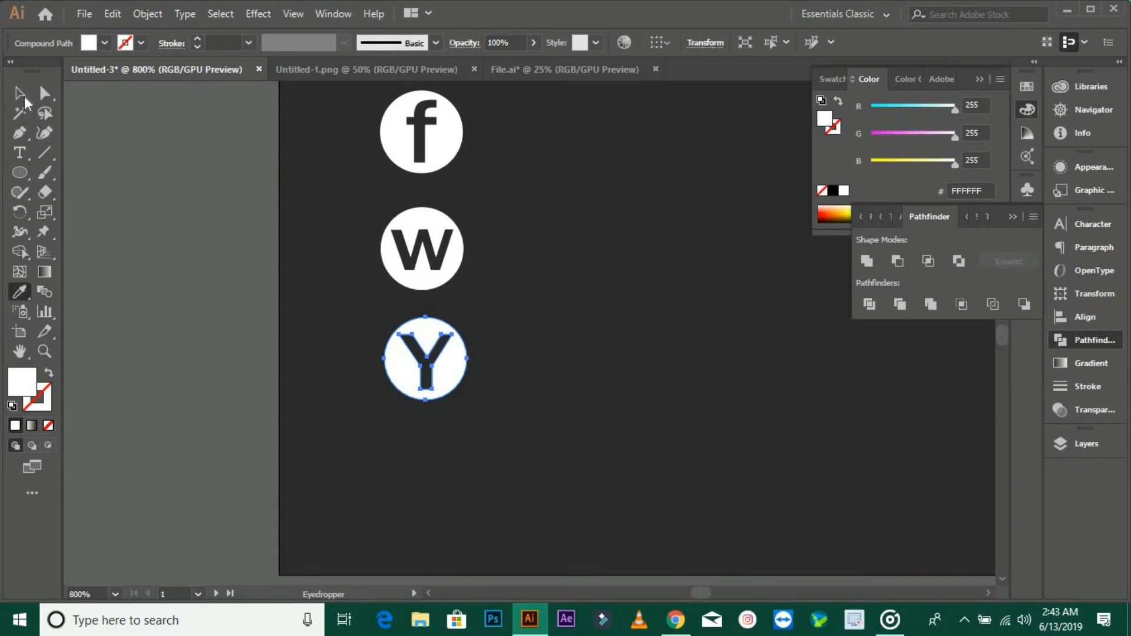
# - Align the three letter icons on their horizontal centres and move the "w" and "Y" icons slightly up
pyautogui.moveTo(394, 442); pyautogui.dragTo(392, 443)
pyautogui.click(653, 43)
pyautogui.click(520, 88)
pyautogui.scroll(-1, 571, 300)
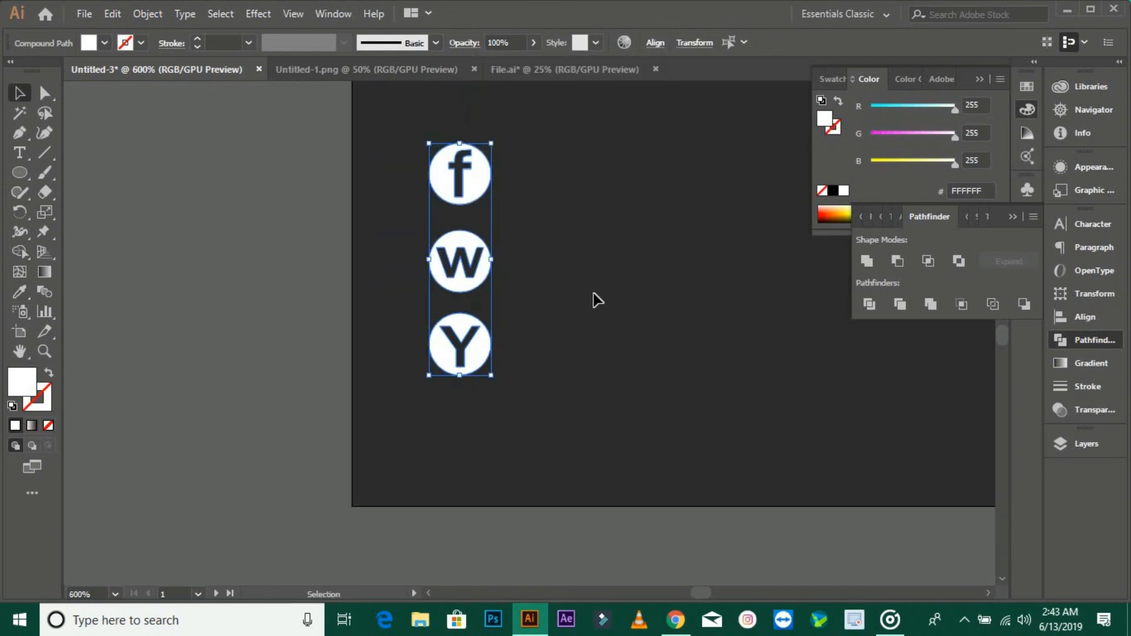
pyautogui.click(541, 331)
pyautogui.moveTo(482, 272); pyautogui.dragTo(482, 265)
pyautogui.moveTo(485, 348); pyautogui.dragTo(485, 339)
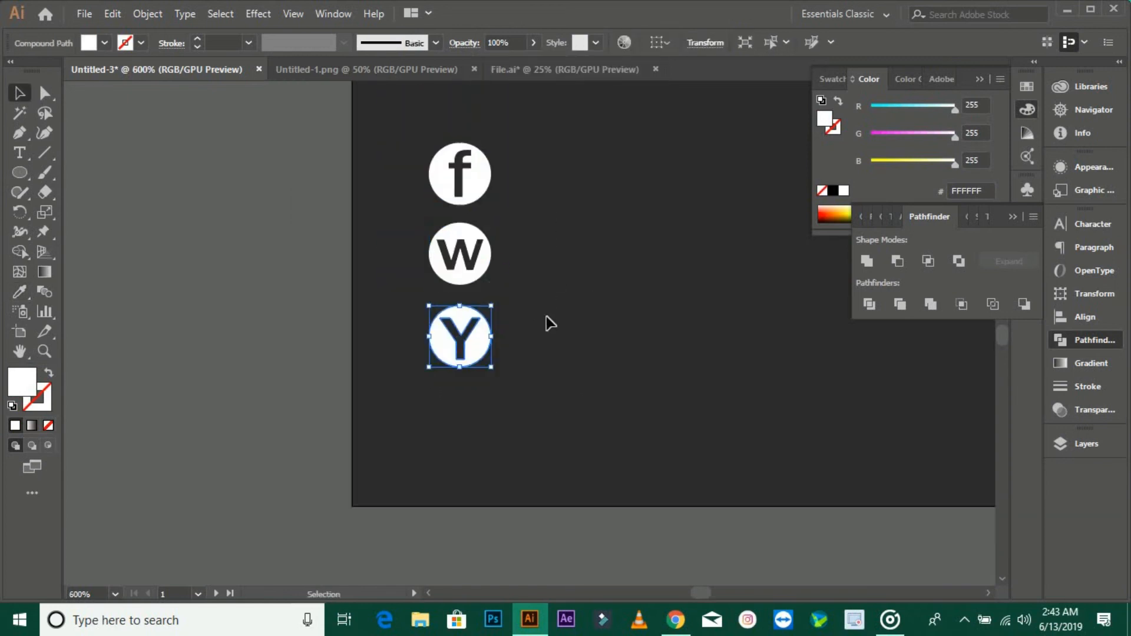
# - Spread the three letter icons slightly farther apart with even vertical spacing
pyautogui.click(557, 324)
pyautogui.scroll(-2, 626, 328)
pyautogui.press('space')
pyautogui.moveTo(593, 373); pyautogui.dragTo(409, 436)
pyautogui.moveTo(367, 310); pyautogui.dragTo(367, 310)
pyautogui.moveTo(366, 401); pyautogui.dragTo(367, 413)
pyautogui.click(401, 377)
pyautogui.moveTo(530, 354); pyautogui.dragTo(495, 414)
# - Add the text "/graphichub00" beside the "f" icon
pyautogui.press('t')
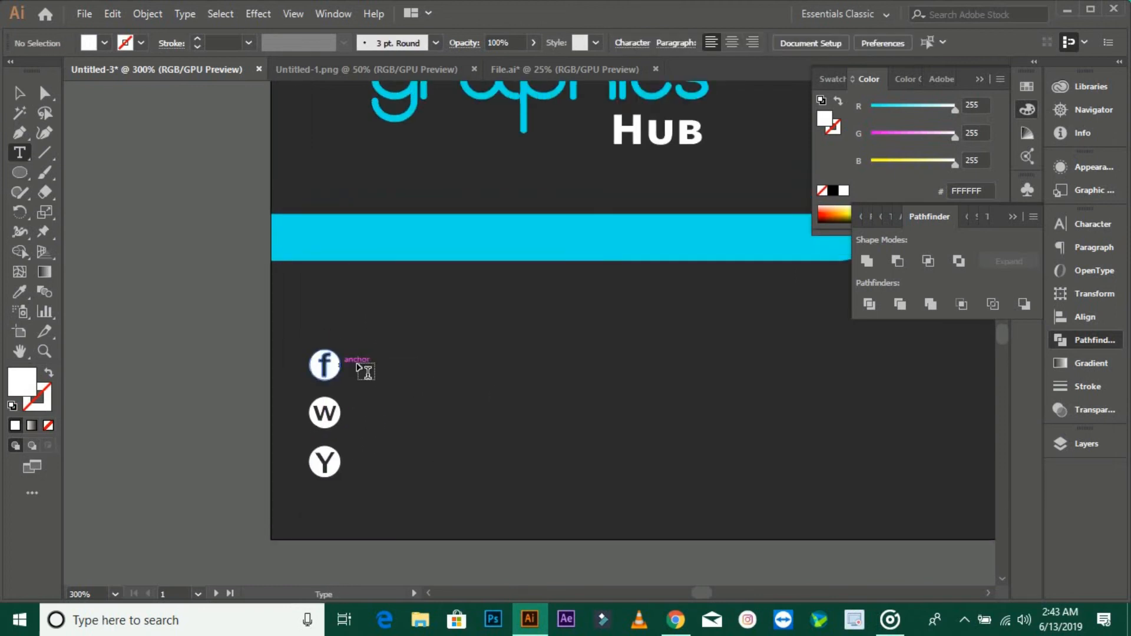
pyautogui.click(362, 370)
pyautogui.press('BackSpace')
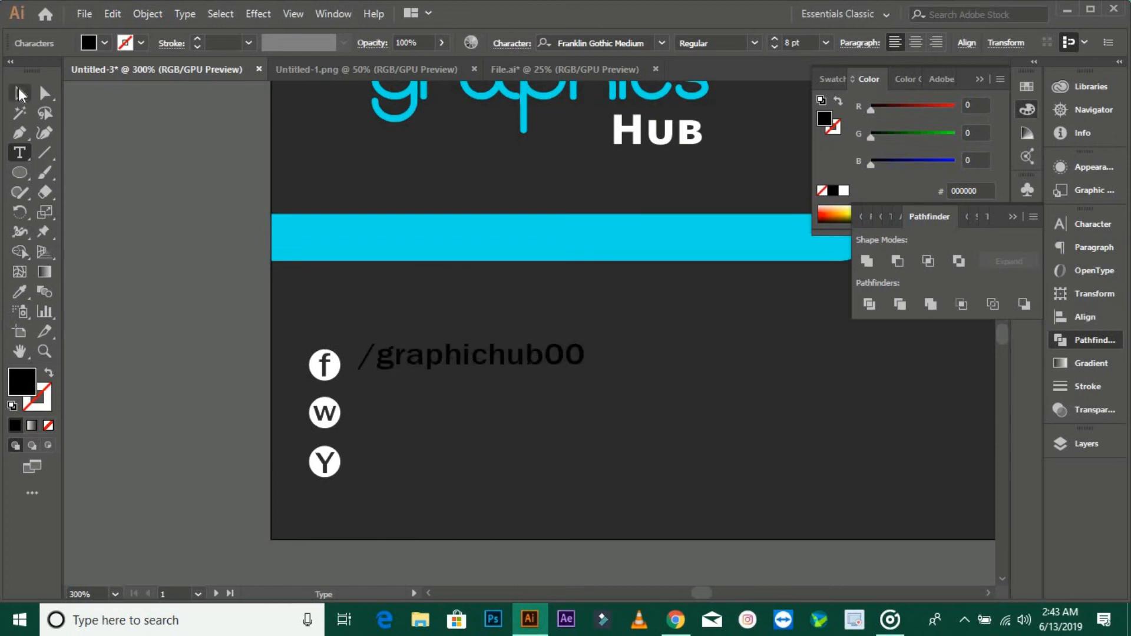
# - Give the "/graphichub00" text the cyan fill of the horizontal bar with the Eyedropper and set its font to Gadugi
pyautogui.click(21, 95)
pyautogui.click(20, 293)
pyautogui.click(330, 238)
pyautogui.click(21, 93)
pyautogui.click(451, 372)
pyautogui.click(465, 362)
pyautogui.click(643, 43)
pyautogui.scroll(-5, 642, 43)
# - Enlarge the "f" icon slightly beyond the height of "/graphichub00" and align the two on their vertical centres
pyautogui.moveTo(461, 332); pyautogui.dragTo(286, 372)
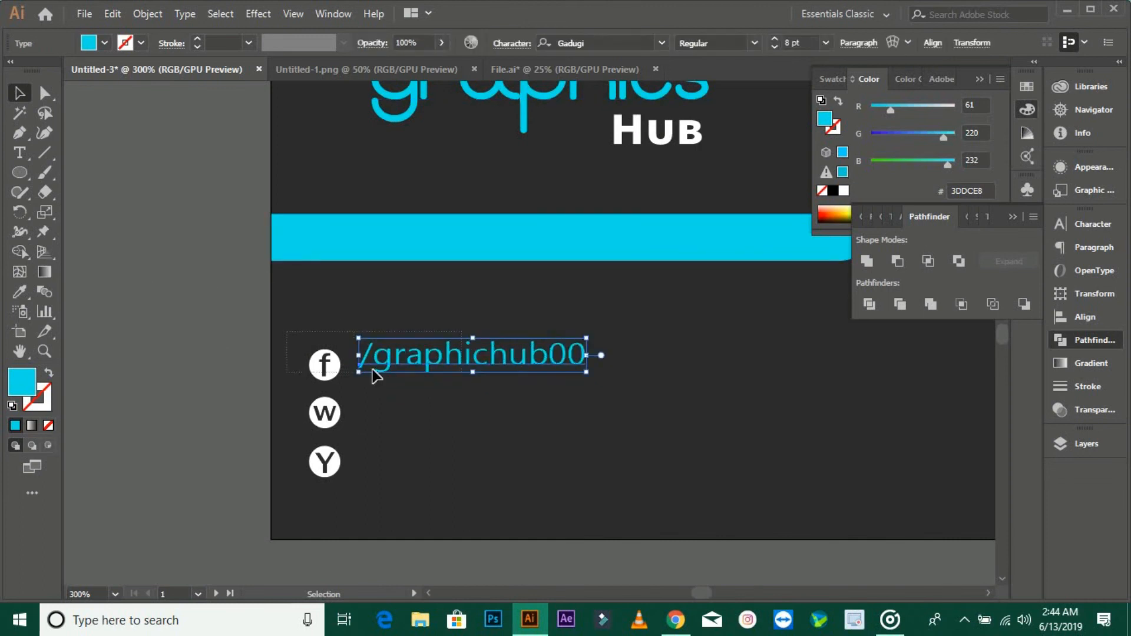
pyautogui.keyDown('shift'); pyautogui.click(337, 367); pyautogui.keyUp('shift')
pyautogui.click(451, 392)
pyautogui.click(330, 371)
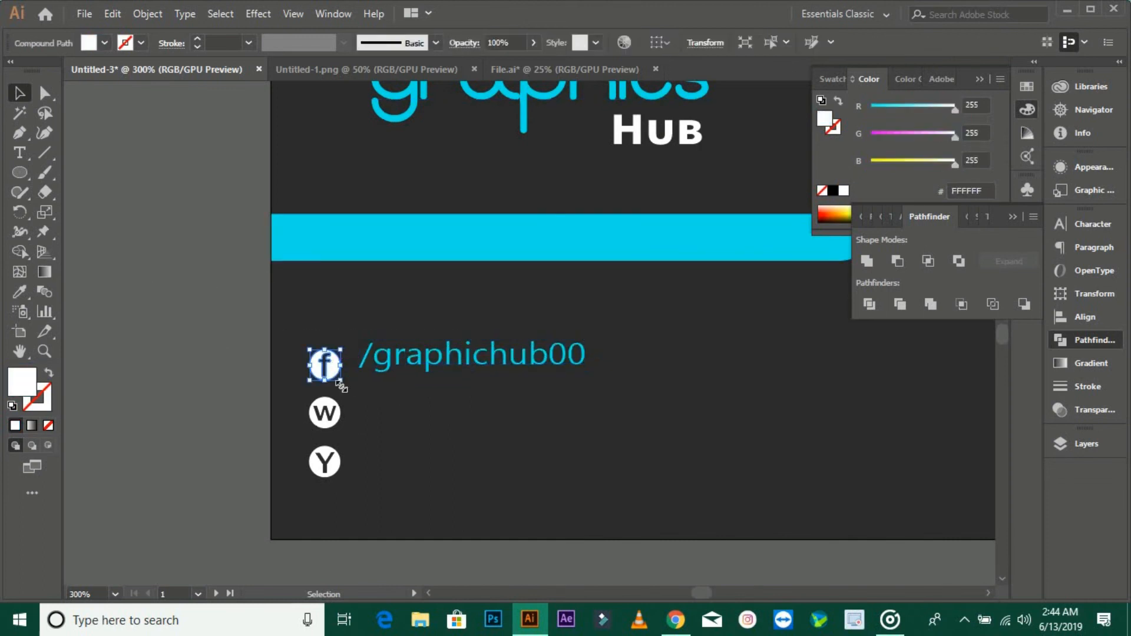
pyautogui.moveTo(340, 380); pyautogui.dragTo(340, 368)
pyautogui.click(238, 323)
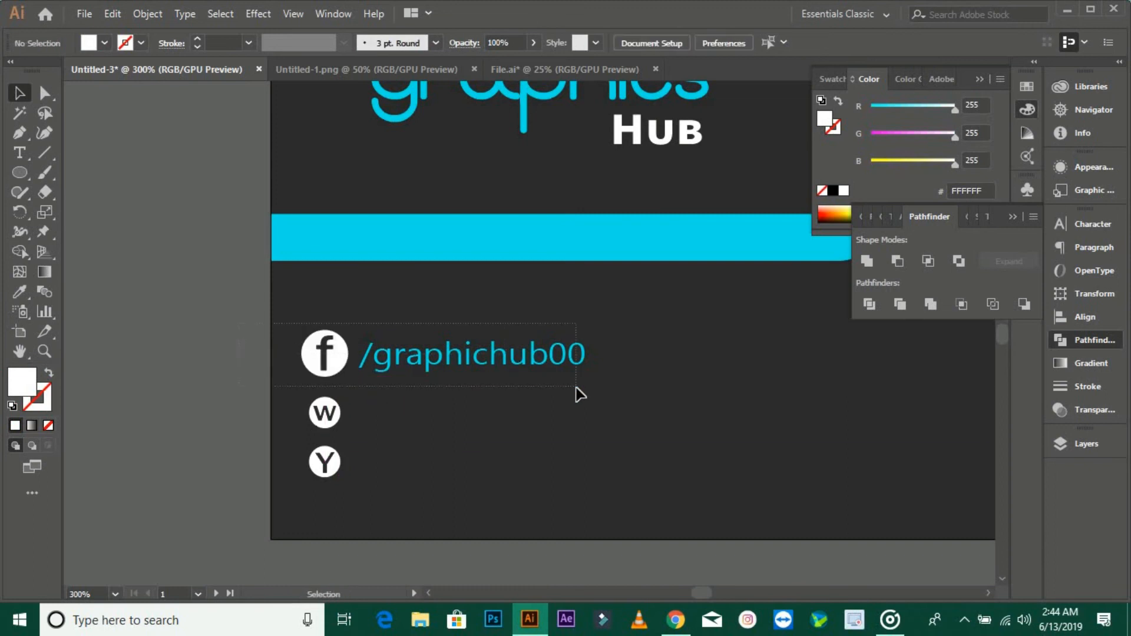
pyautogui.moveTo(581, 394); pyautogui.dragTo(582, 394)
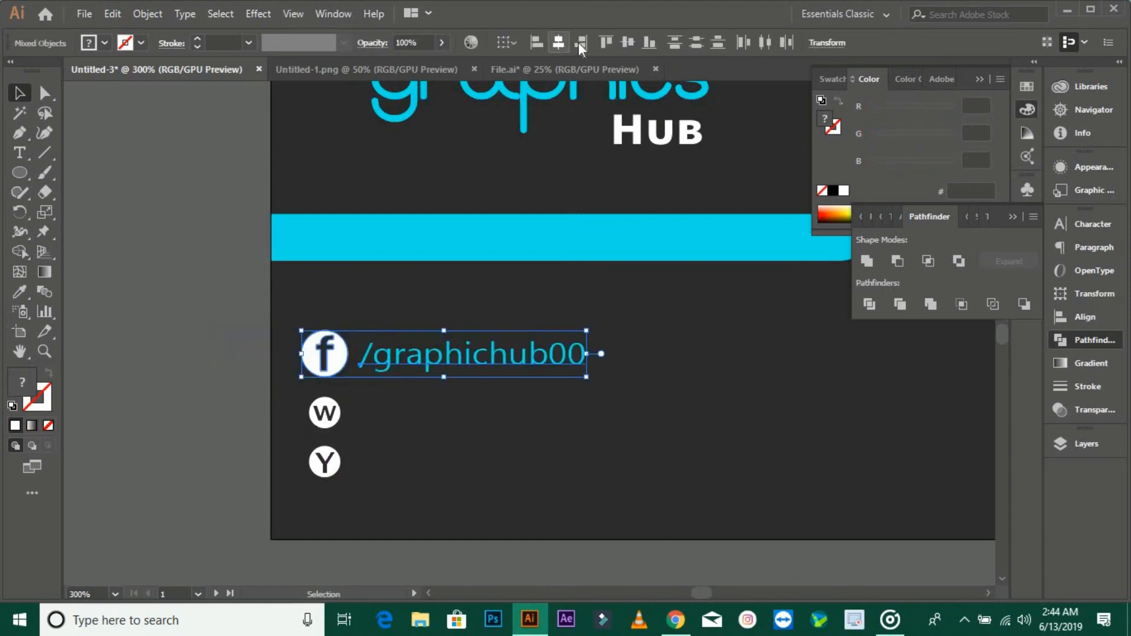
pyautogui.click(624, 43)
pyautogui.click(648, 442)
# - Enlarge the "w" and "Y" icons to match the "f" icon and space the three icons evenly
pyautogui.moveTo(648, 441); pyautogui.dragTo(712, 424)
pyautogui.click(401, 406)
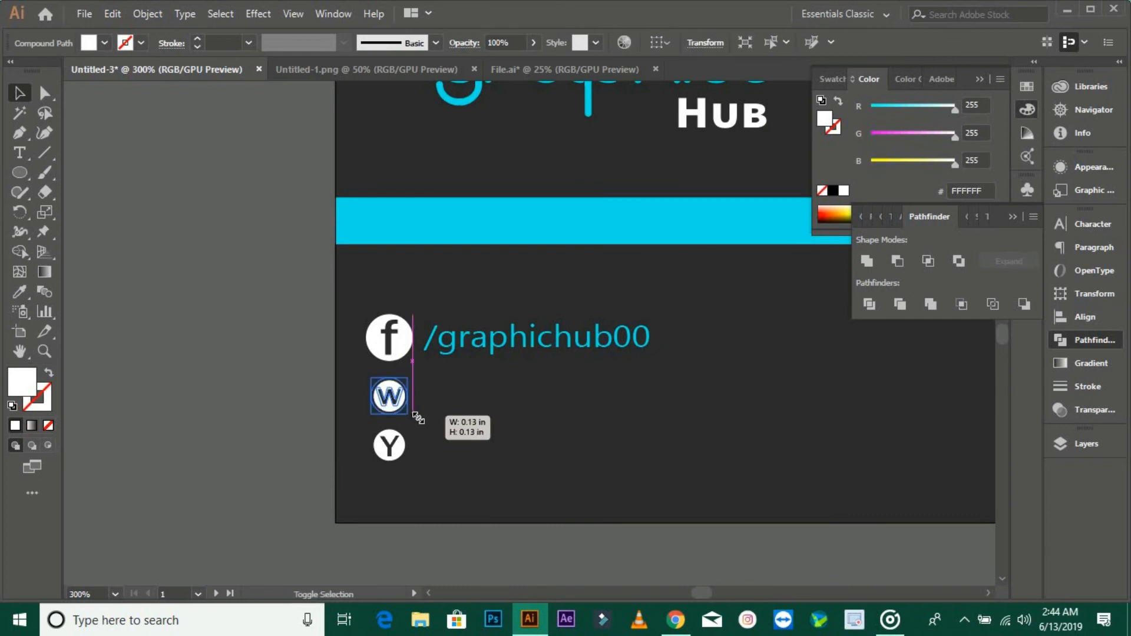
pyautogui.moveTo(423, 421); pyautogui.dragTo(424, 422)
pyautogui.click(432, 429)
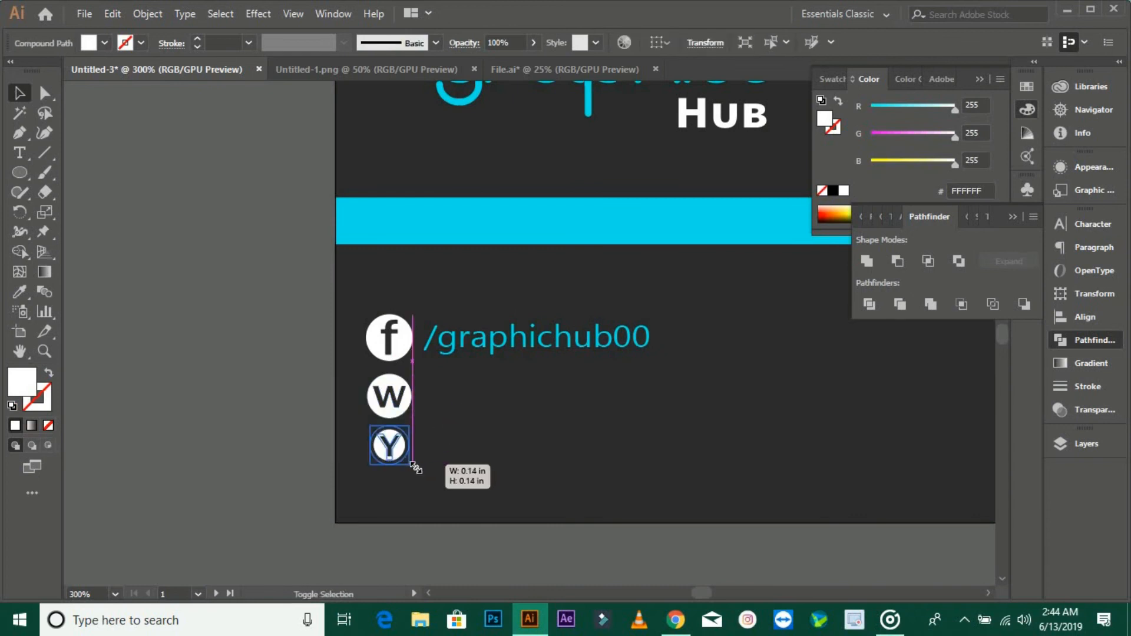
pyautogui.moveTo(404, 472); pyautogui.dragTo(411, 494)
pyautogui.moveTo(399, 418)
pyautogui.mouseDown()
pyautogui.moveTo(398, 435)
pyautogui.moveTo(397, 421)
pyautogui.mouseUp()
pyautogui.click(494, 490)
pyautogui.scroll(-2, 524, 426)
pyautogui.scroll(2, 527, 426)
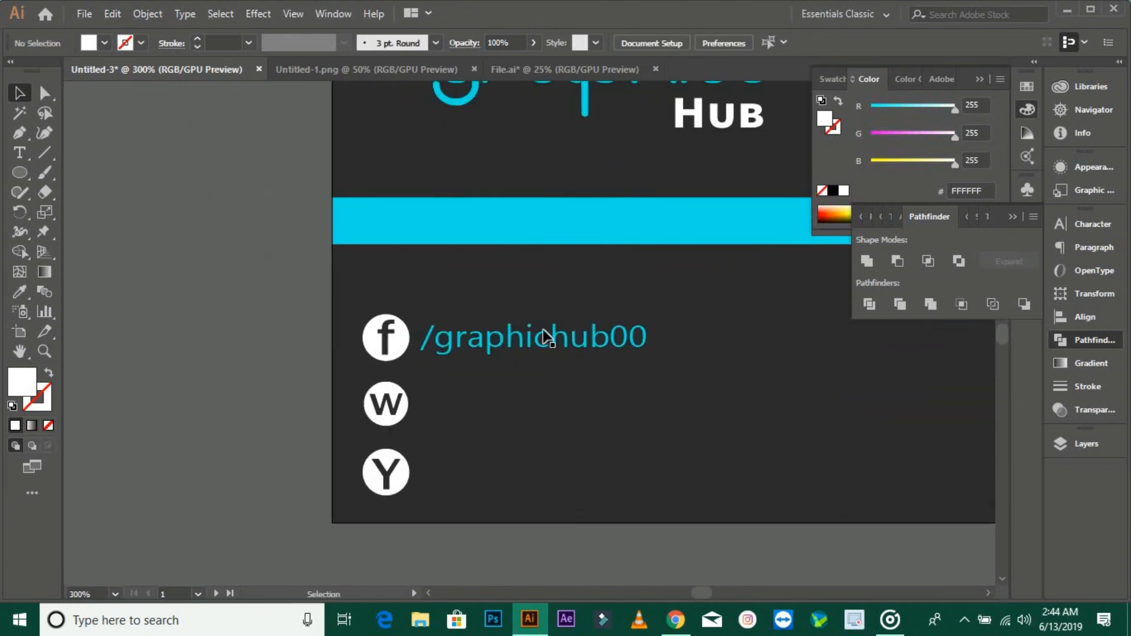
# - Add the phone number beside the "w" icon, give it the bar's cyan fill and keep it level with the icon
pyautogui.click(20, 152)
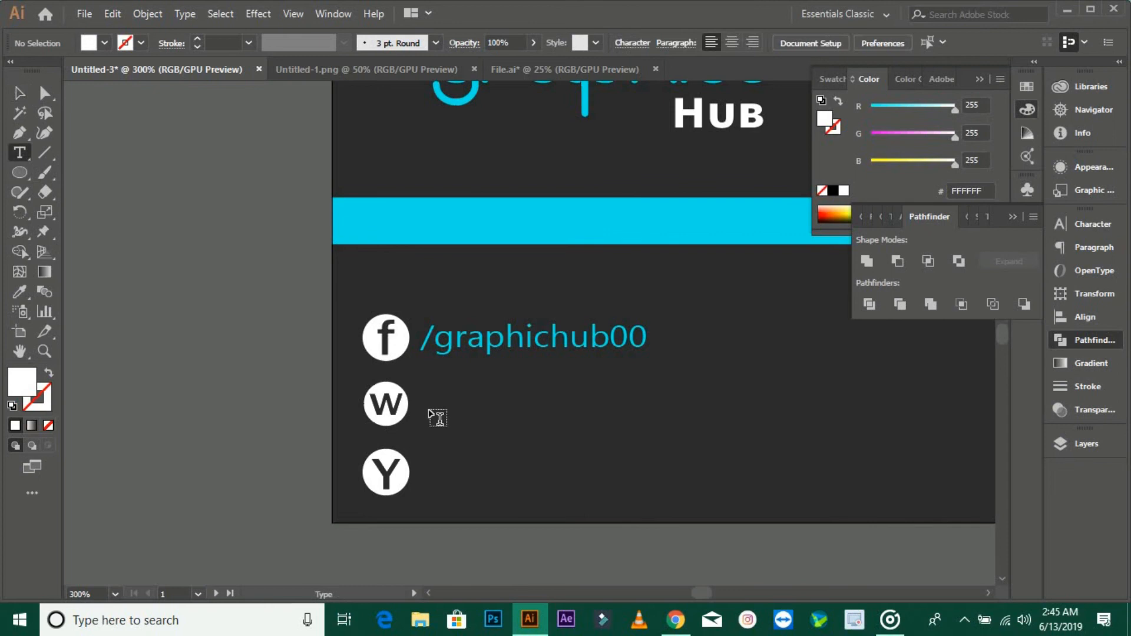
pyautogui.click(429, 406)
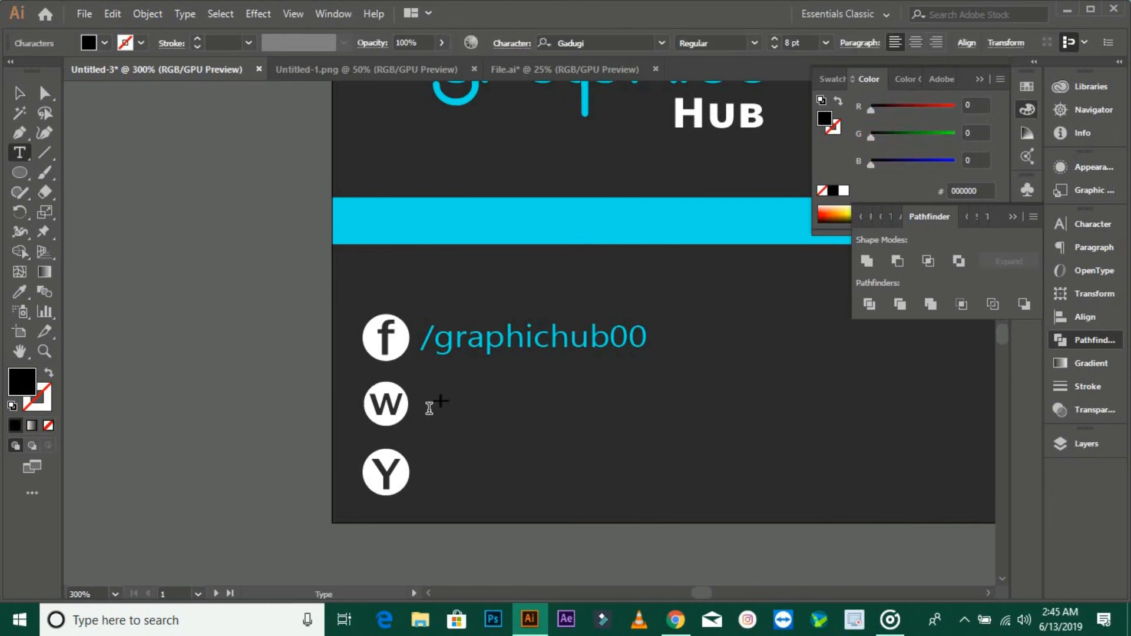
pyautogui.press('Escape')
pyautogui.moveTo(554, 404); pyautogui.dragTo(546, 409)
pyautogui.click(19, 292)
pyautogui.click(423, 218)
pyautogui.press('v')
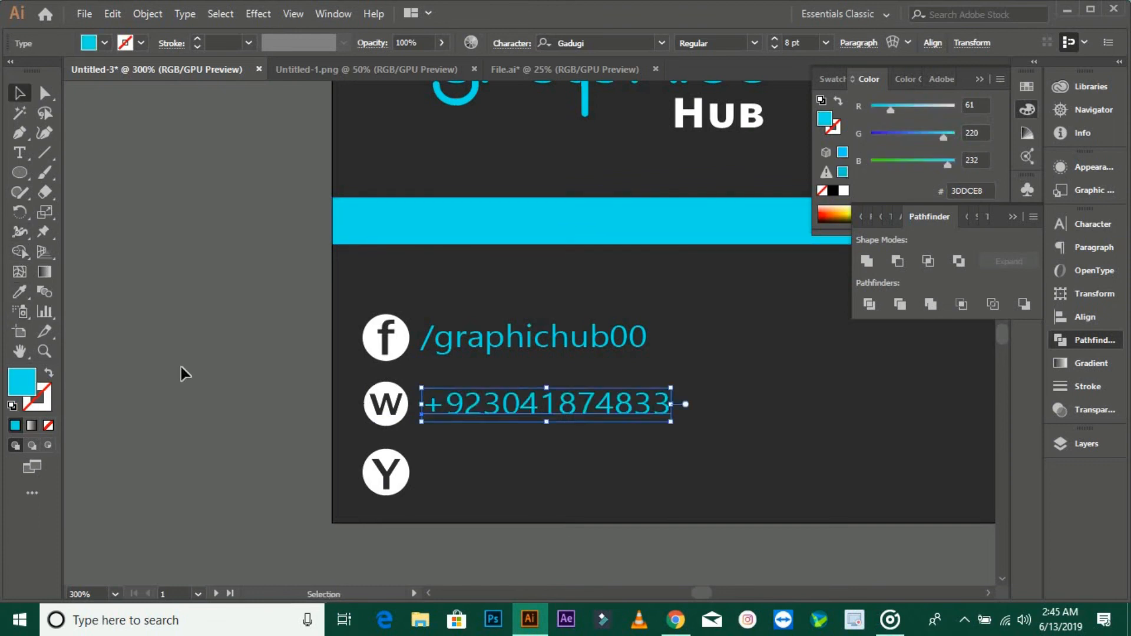
pyautogui.keyDown('shift'); pyautogui.click(386, 404); pyautogui.keyUp('shift')
pyautogui.hotkey('ctrl', 'h')
pyautogui.moveTo(513, 494); pyautogui.dragTo(492, 426)
# - Add the text "graphicshub" beside the "Y" icon and align it with the icon on their vertical centres
pyautogui.click(364, 404)
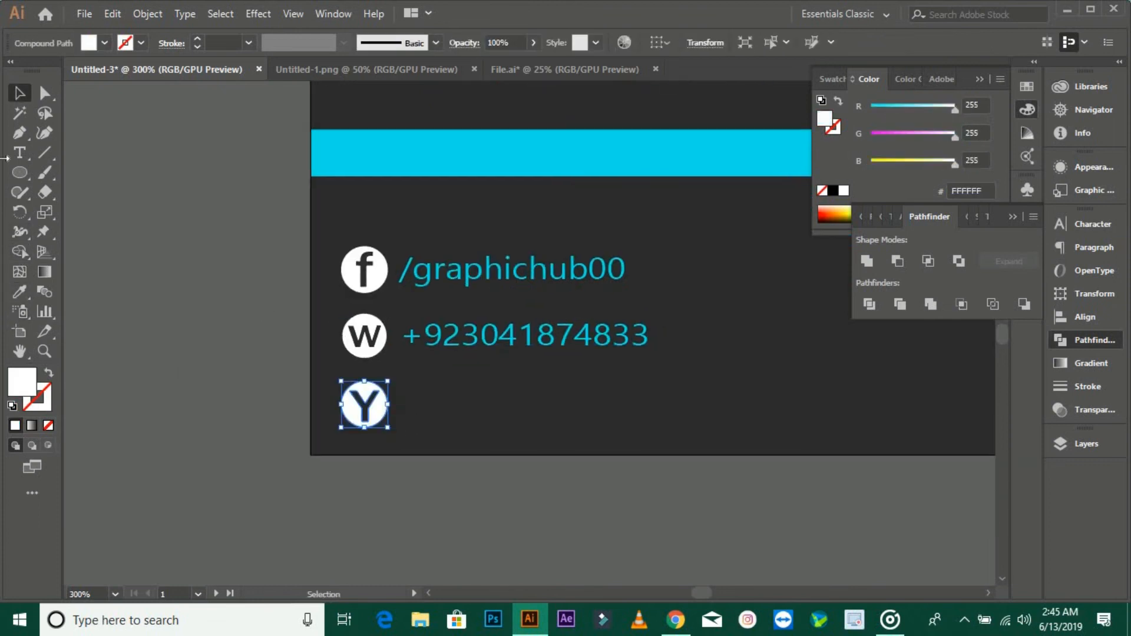
pyautogui.click(425, 419)
pyautogui.write('Gra')
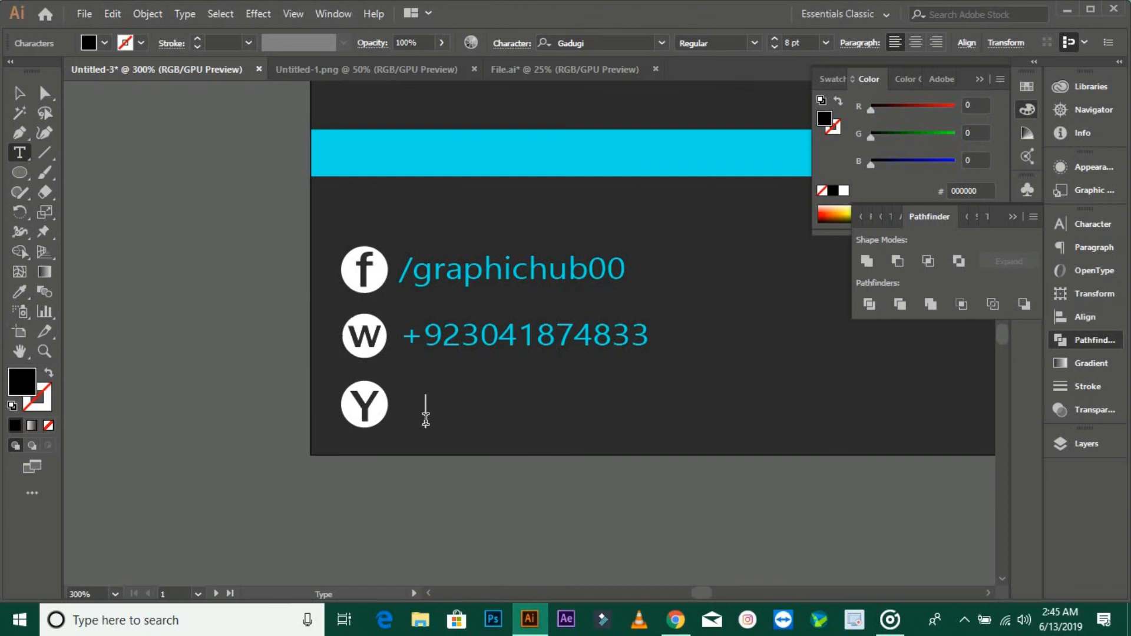
pyautogui.click(19, 92)
pyautogui.moveTo(526, 412); pyautogui.dragTo(501, 413)
pyautogui.keyDown('shift'); pyautogui.click(376, 415); pyautogui.keyUp('shift')
pyautogui.click(627, 42)
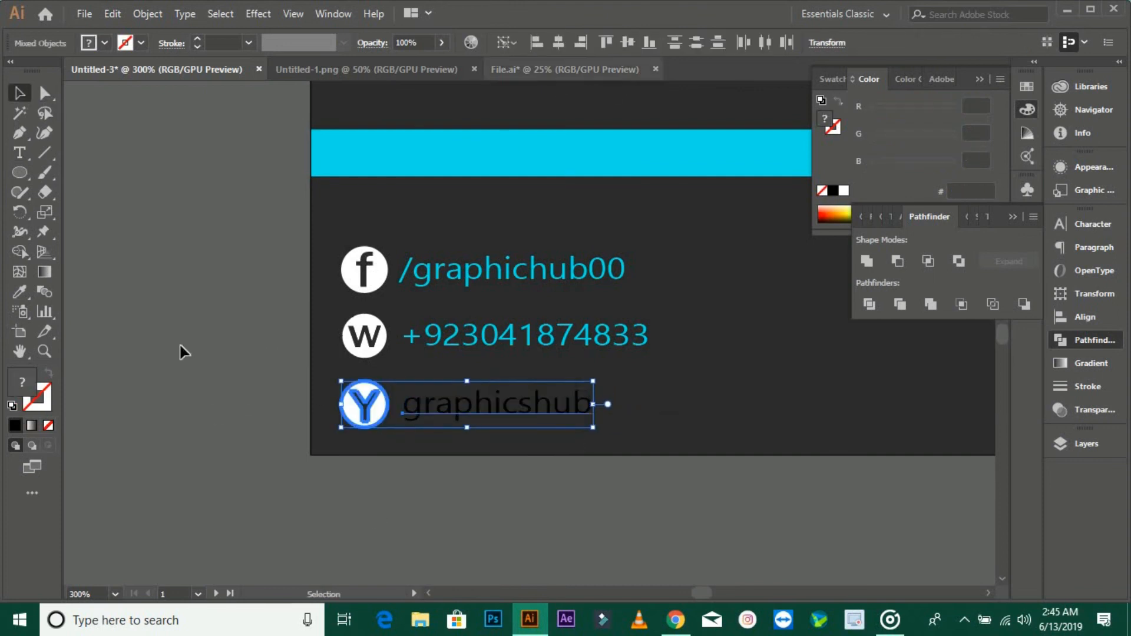
# - Copy the cyan fill of the horizontal bar onto the "graphicshub" text with the Eyedropper
pyautogui.click(180, 347)
pyautogui.click(421, 406)
pyautogui.click(19, 292)
pyautogui.click(354, 154)
# - Align the left edges of the three contact texts
pyautogui.moveTo(443, 227); pyautogui.dragTo(536, 435)
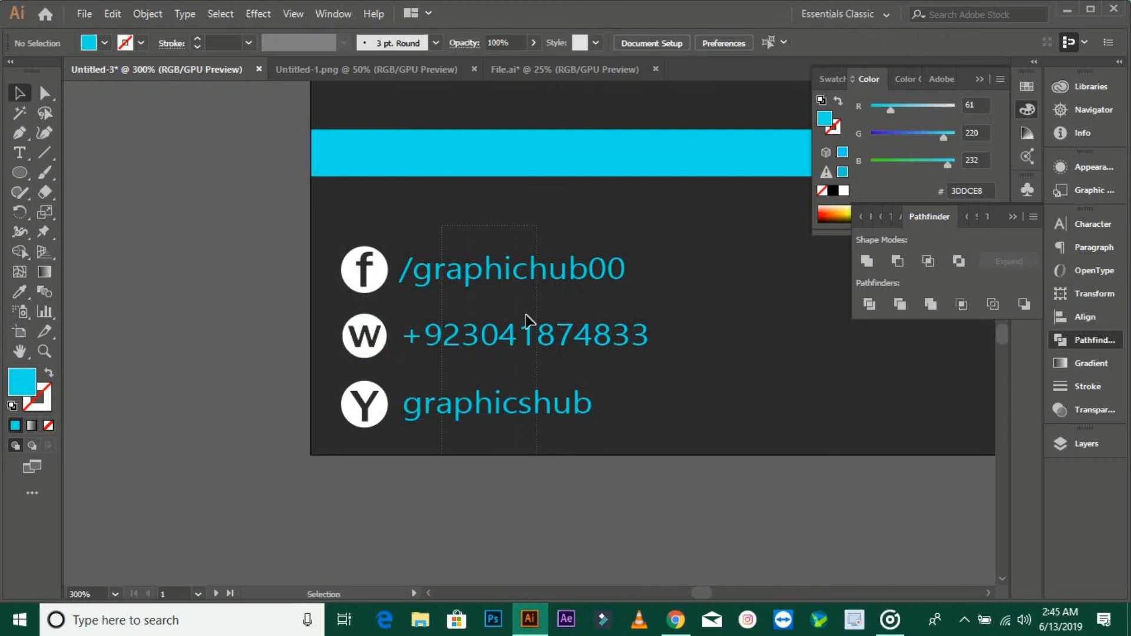
pyautogui.click(966, 43)
pyautogui.click(801, 89)
pyautogui.click(691, 253)
# - Group the three letter icons and combine them with the contact texts into one group
pyautogui.moveTo(691, 252); pyautogui.dragTo(374, 412)
pyautogui.moveTo(328, 230); pyautogui.dragTo(377, 432)
pyautogui.hotkey('ctrl', 'g')
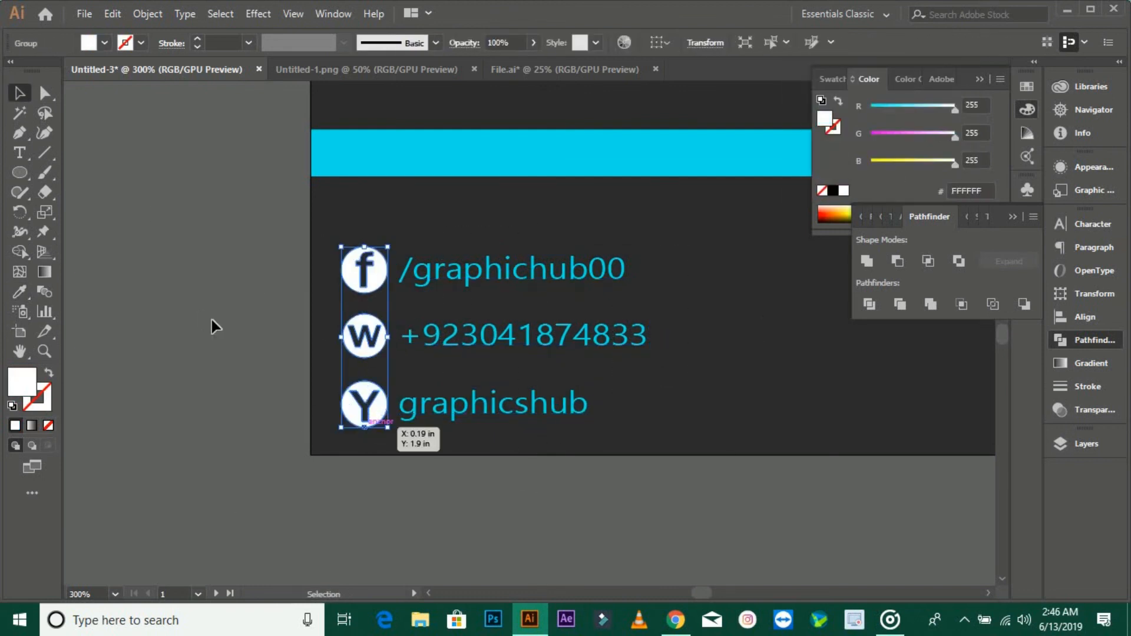
pyautogui.keyDown('shift'); pyautogui.click(416, 407); pyautogui.keyUp('shift')
pyautogui.moveTo(707, 236); pyautogui.dragTo(619, 295)
pyautogui.moveTo(185, 465); pyautogui.dragTo(447, 295)
pyautogui.hotkey('ctrl', 'g')
# - Move the grouped contact icons and texts slightly right and up on the front side of the card
pyautogui.click(770, 459)
pyautogui.hotkey('ctrl', '-')
pyautogui.hotkey('ctrl', '-')
pyautogui.moveTo(653, 435); pyautogui.dragTo(475, 539)
pyautogui.moveTo(321, 406); pyautogui.dragTo(351, 406)
pyautogui.click(503, 505)
pyautogui.hscroll(-1, 476, 410)
pyautogui.click(477, 410)
pyautogui.moveTo(501, 483); pyautogui.dragTo(517, 492)
pyautogui.moveTo(466, 433); pyautogui.dragTo(466, 427)
pyautogui.click(595, 443)
# - Bring the downloaded qr_code_PNG38.png from Chrome into the Illustrator document and scale it down over the front card
pyautogui.hscroll(1, 571, 471)
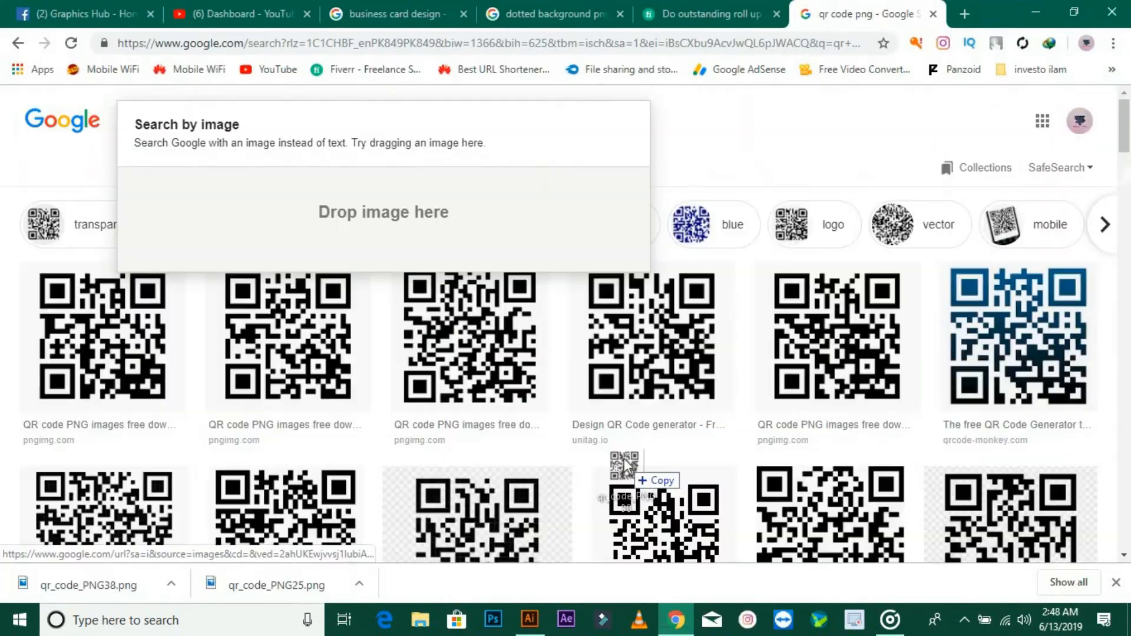
pyautogui.moveTo(624, 459); pyautogui.dragTo(565, 229)
pyautogui.moveTo(738, 400); pyautogui.dragTo(577, 326)
pyautogui.click(660, 276)
pyautogui.hotkey('ctrl', 'z')
pyautogui.scroll(1, 657, 282)
pyautogui.moveTo(530, 349); pyautogui.dragTo(767, 271)
pyautogui.click(766, 270)
pyautogui.moveTo(778, 217); pyautogui.dragTo(591, 441)
pyautogui.scroll(1, 592, 444)
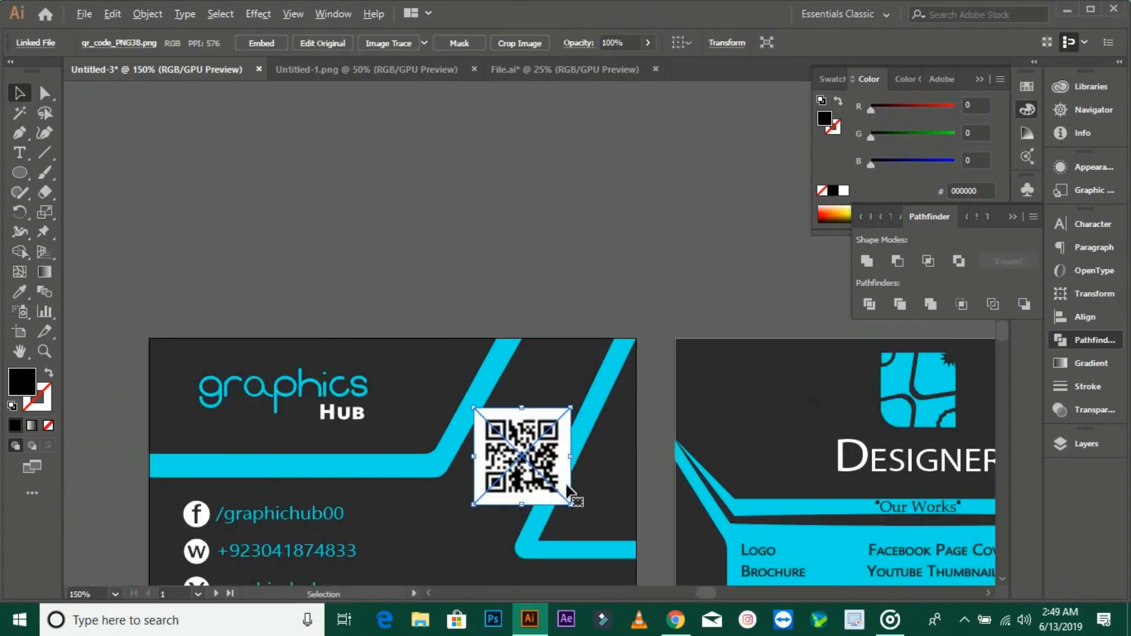
# - Try to move the QR code between the two diagonal cyan bars and undo the last two changes
pyautogui.moveTo(553, 485); pyautogui.dragTo(606, 397)
pyautogui.click(543, 291)
pyautogui.scroll(2, 551, 428)
pyautogui.doubleClick(545, 422)
pyautogui.hotkey('ctrl', 'z')
pyautogui.hotkey('ctrl', 'z')
pyautogui.click(549, 197)
pyautogui.scroll(-1, 643, 197)
pyautogui.scroll(3, 606, 365)
pyautogui.scroll(-3, 607, 370)
# - Shrink the QR code and place it between the two diagonal cyan bars near the card's upper edge
pyautogui.moveTo(559, 446); pyautogui.dragTo(625, 449)
pyautogui.moveTo(690, 334); pyautogui.dragTo(607, 464)
pyautogui.click(557, 268)
pyautogui.moveTo(556, 269); pyautogui.dragTo(563, 230)
pyautogui.scroll(-1, 579, 286)
pyautogui.moveTo(559, 446); pyautogui.dragTo(455, 468)
pyautogui.moveTo(506, 385); pyautogui.dragTo(572, 276)
pyautogui.click(586, 155)
pyautogui.moveTo(574, 175); pyautogui.dragTo(551, 217)
# - Try rotating the QR code clockwise so it runs parallel to the diagonal bars, check it up close and undo the rotation
pyautogui.click(564, 321)
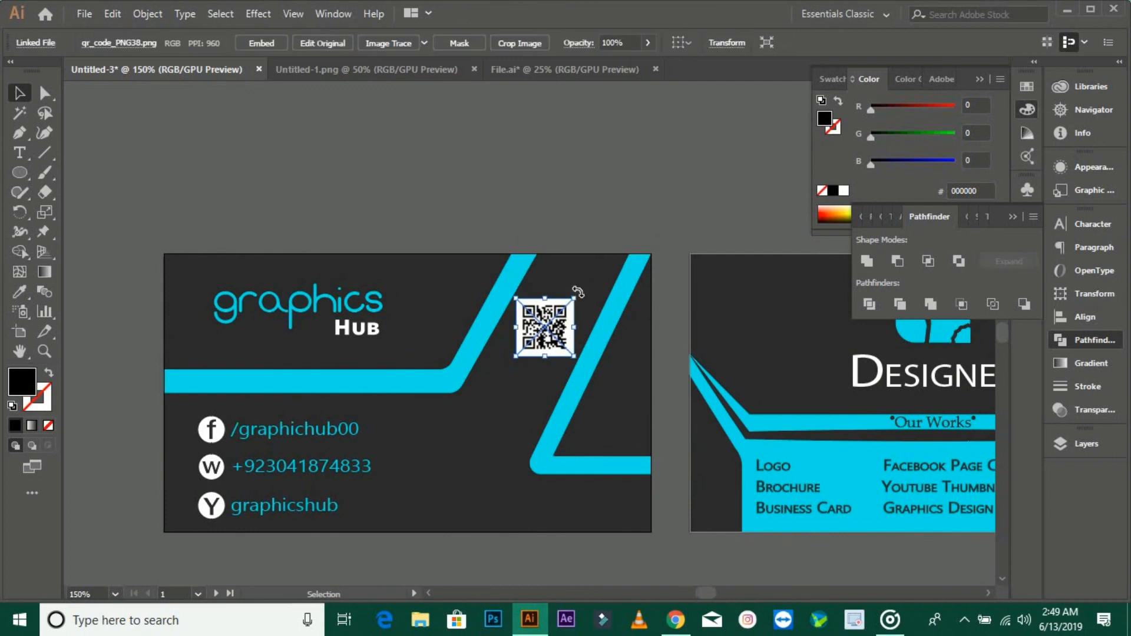
pyautogui.moveTo(594, 309); pyautogui.dragTo(594, 309)
pyautogui.click(579, 197)
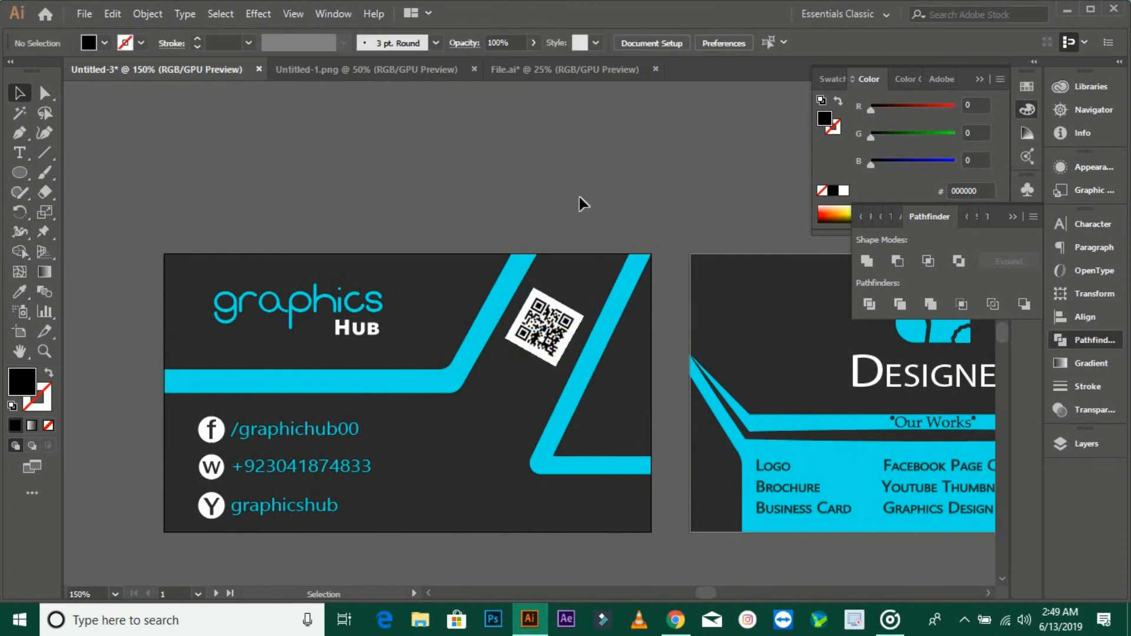
pyautogui.scroll(1, 579, 198)
pyautogui.scroll(2, 537, 367)
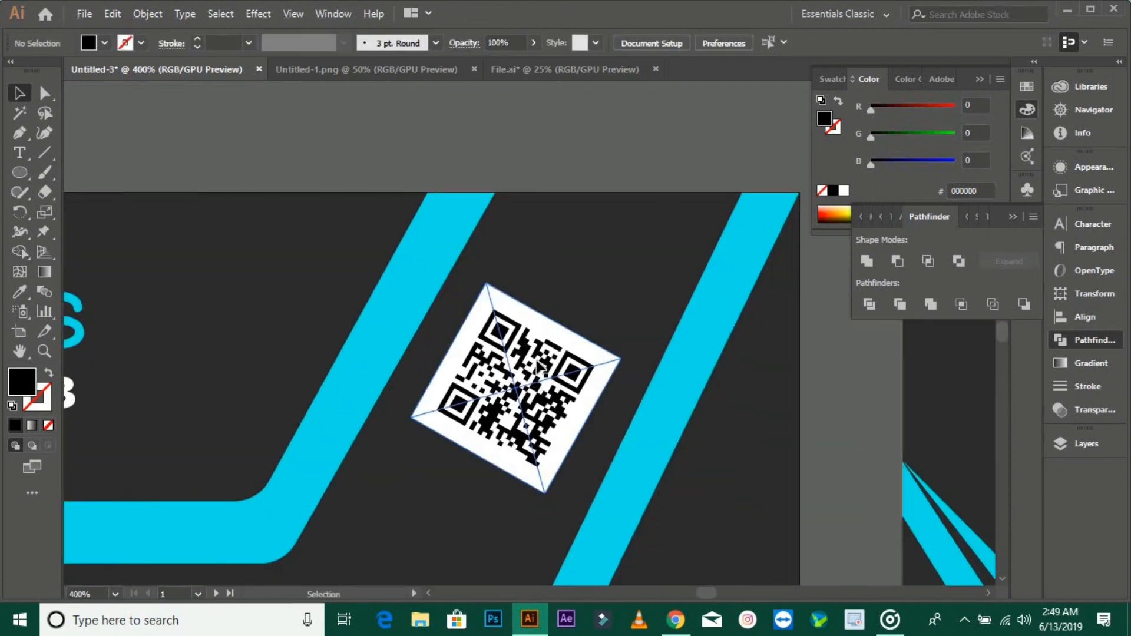
pyautogui.scroll(-3, 539, 366)
pyautogui.scroll(3, 566, 324)
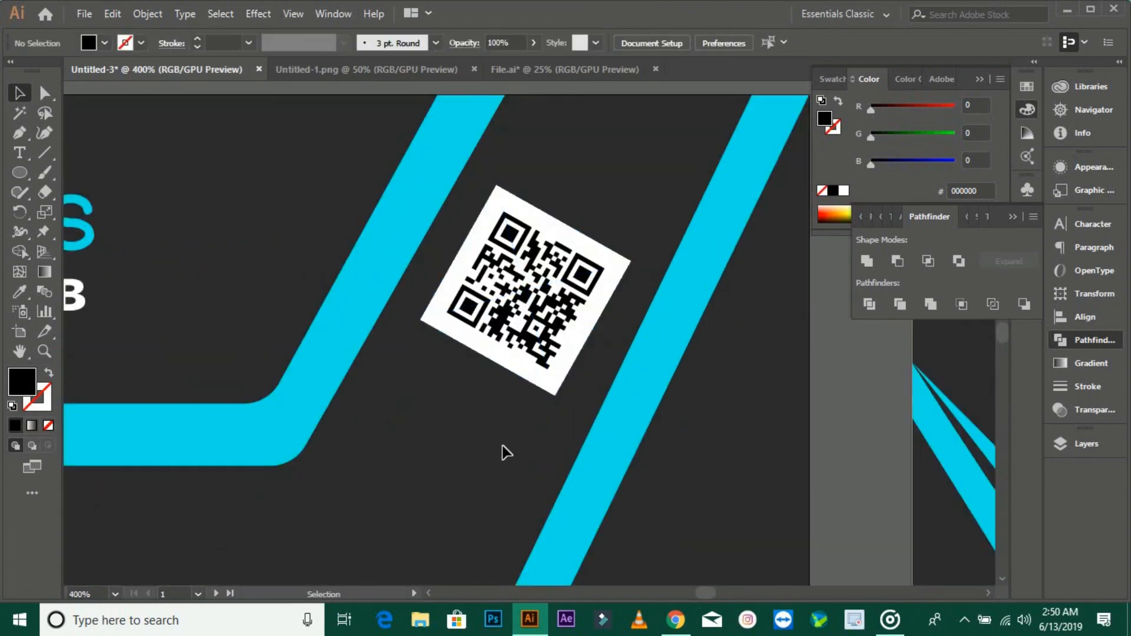
pyautogui.scroll(-3, 505, 452)
pyautogui.hotkey('ctrl', 'z')
pyautogui.click(606, 197)
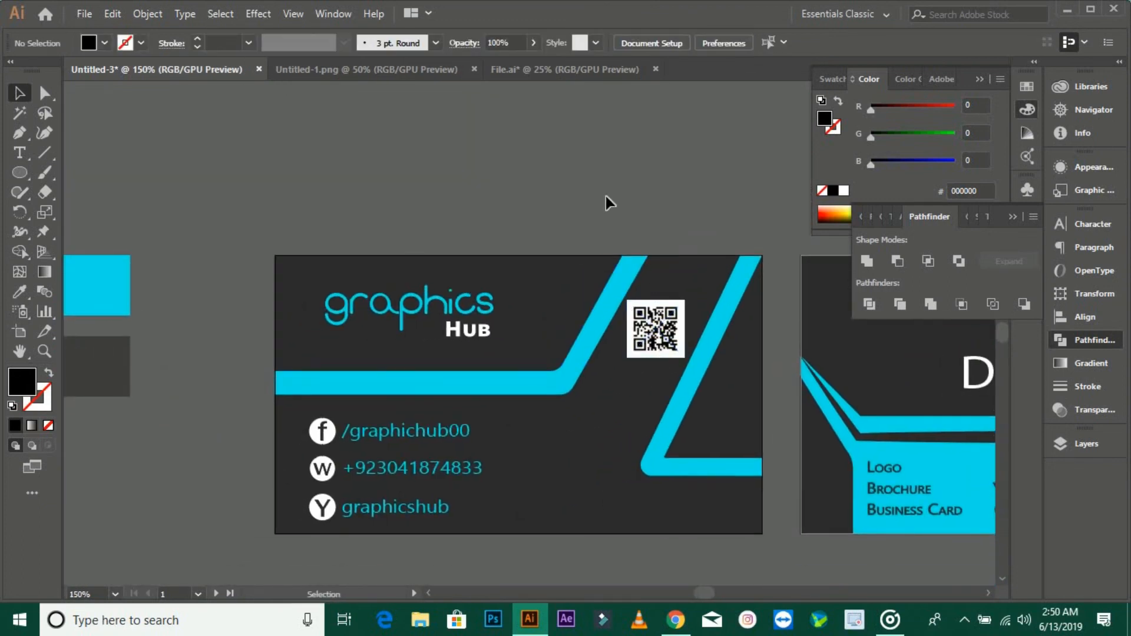
# - Scale the upright QR code down slightly so it sits clear of both diagonal bars
pyautogui.click(657, 331)
pyautogui.moveTo(685, 358); pyautogui.dragTo(679, 352)
pyautogui.click(664, 267)
pyautogui.scroll(6, 661, 350)
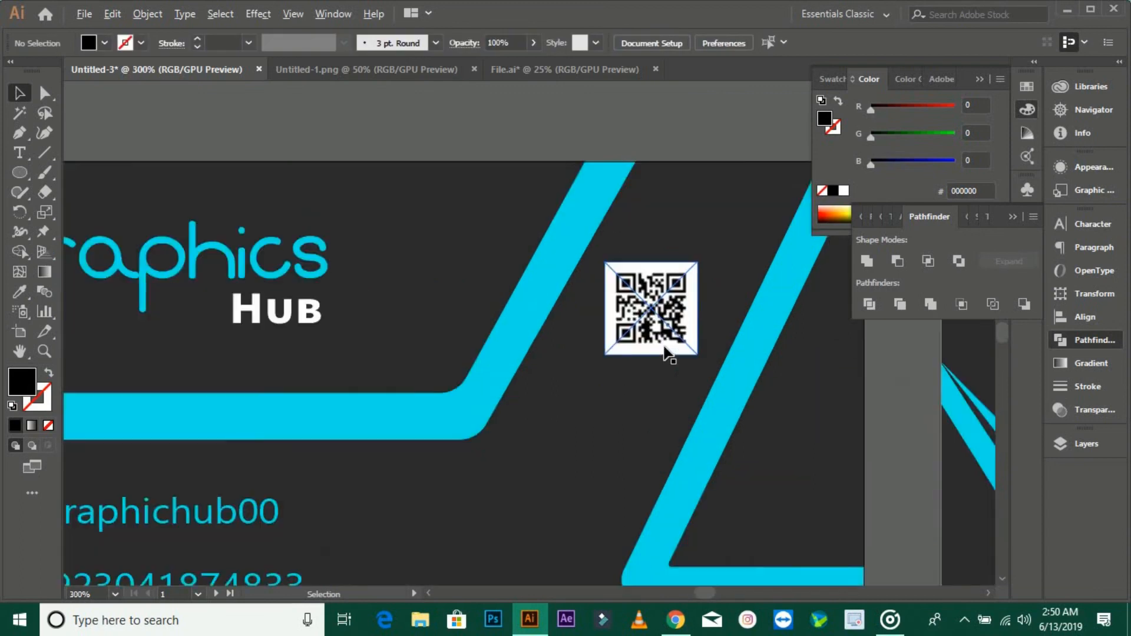
pyautogui.click(660, 348)
pyautogui.scroll(-6, 660, 454)
# - Bring both card sides into view and collapse the floating Color and Pathfinder panels
pyautogui.moveTo(659, 455); pyautogui.dragTo(660, 297)
pyautogui.click(479, 547)
pyautogui.scroll(-2, 479, 546)
pyautogui.moveTo(574, 569); pyautogui.dragTo(473, 500)
pyautogui.scroll(2, 472, 500)
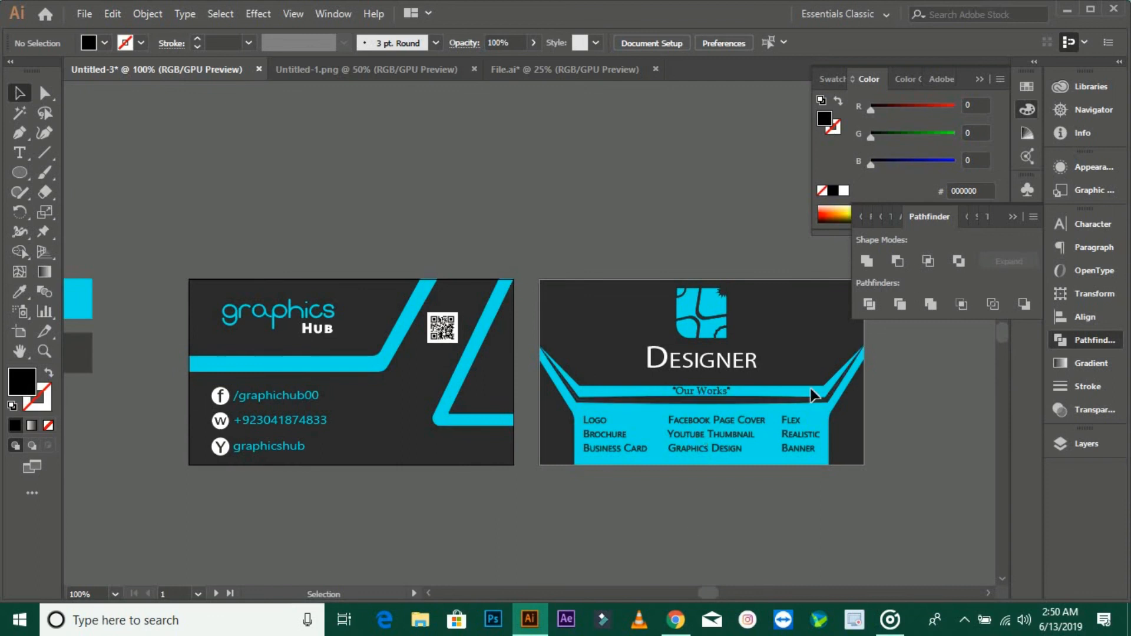
pyautogui.click(1013, 217)
pyautogui.click(980, 79)
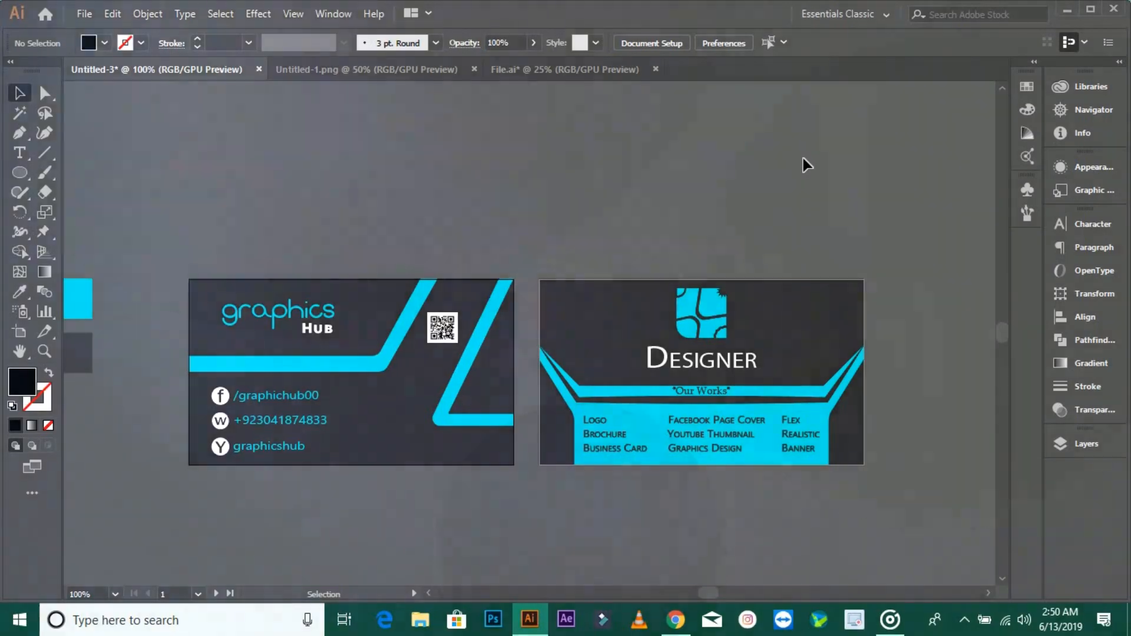